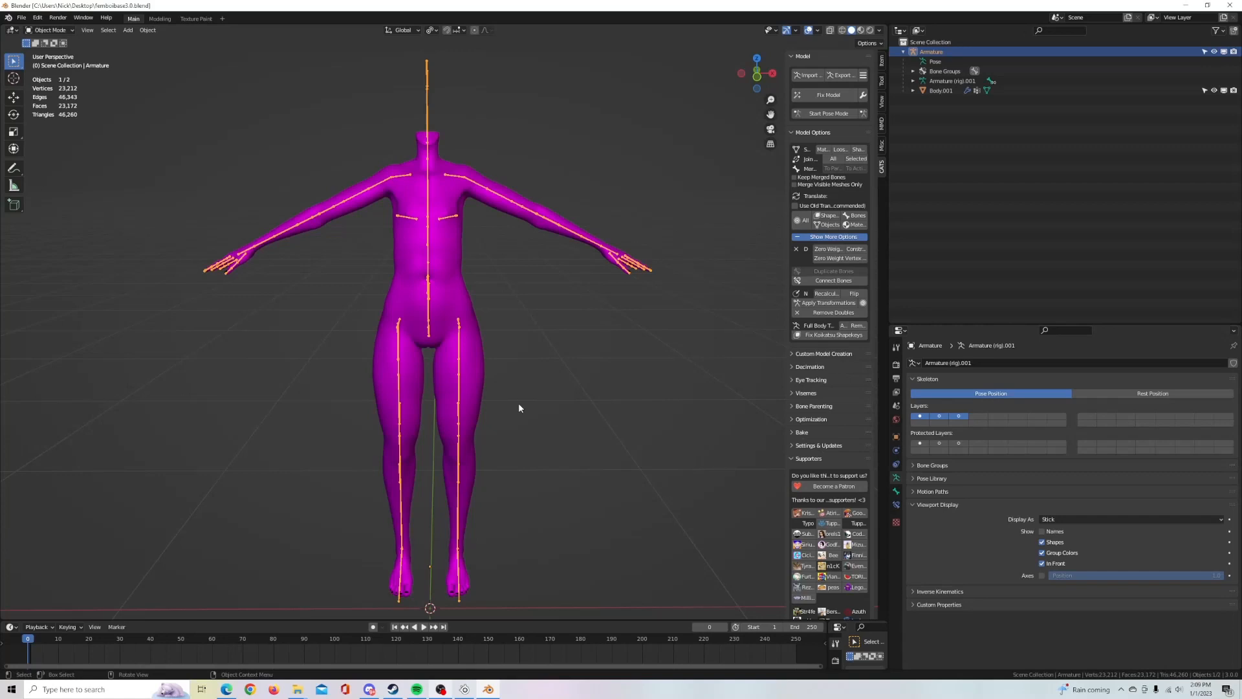
middle_drag(397, 429, 515, 421)
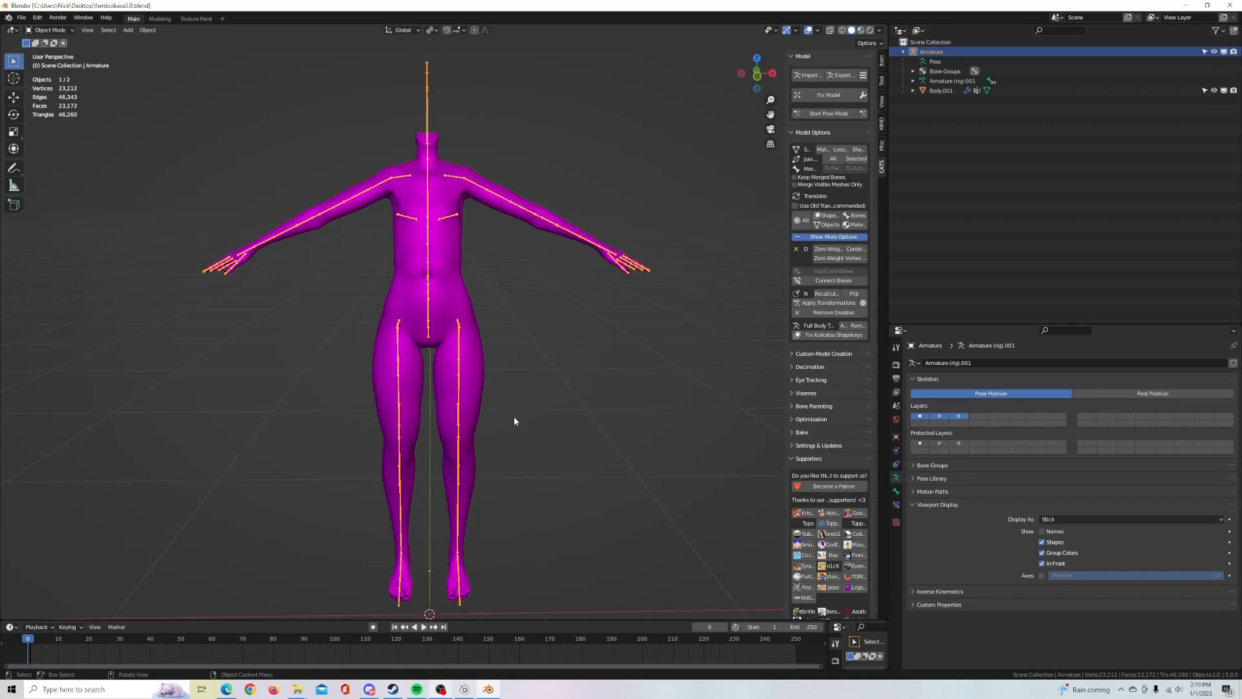
scroll(514, 416, up, 1)
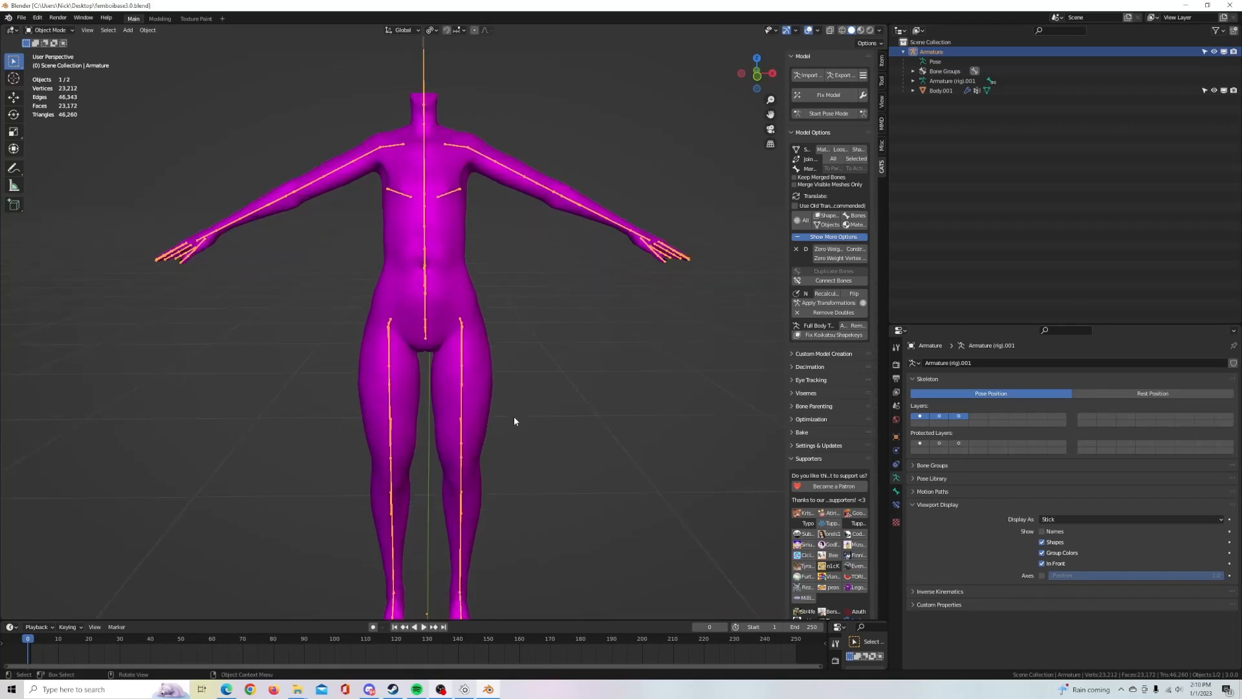
scroll(513, 416, down, 1)
middle_drag(514, 416, 465, 454)
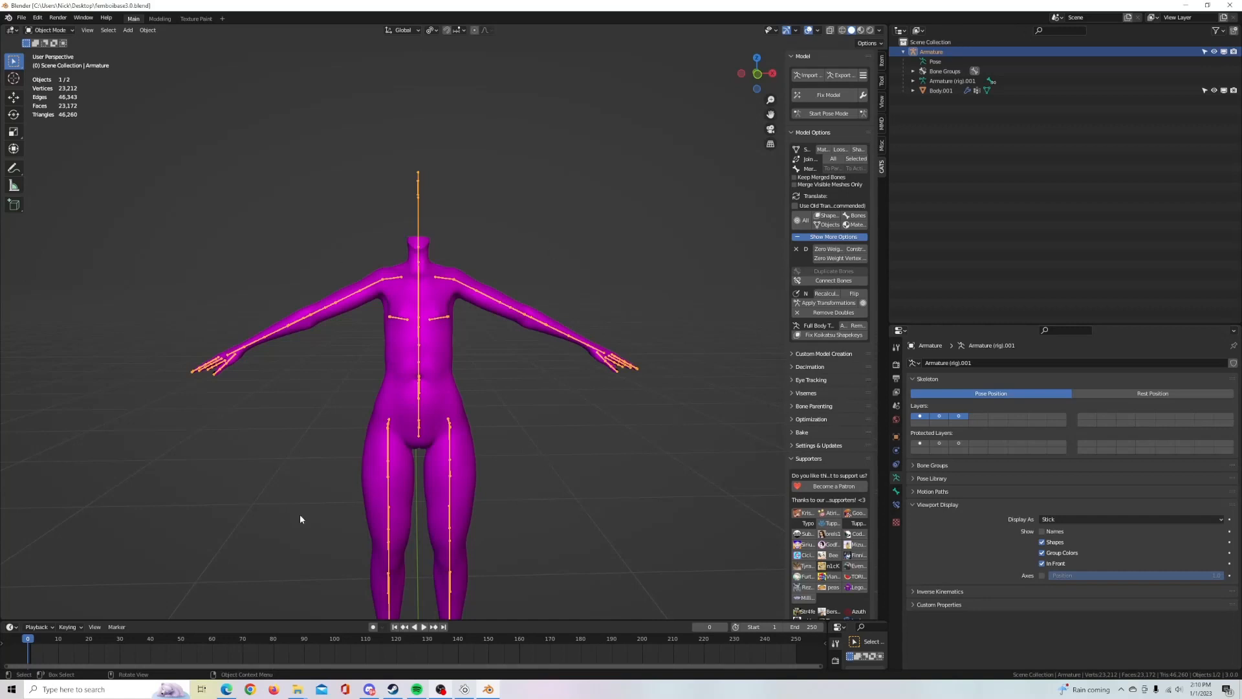
middle_drag(300, 514, 654, 297)
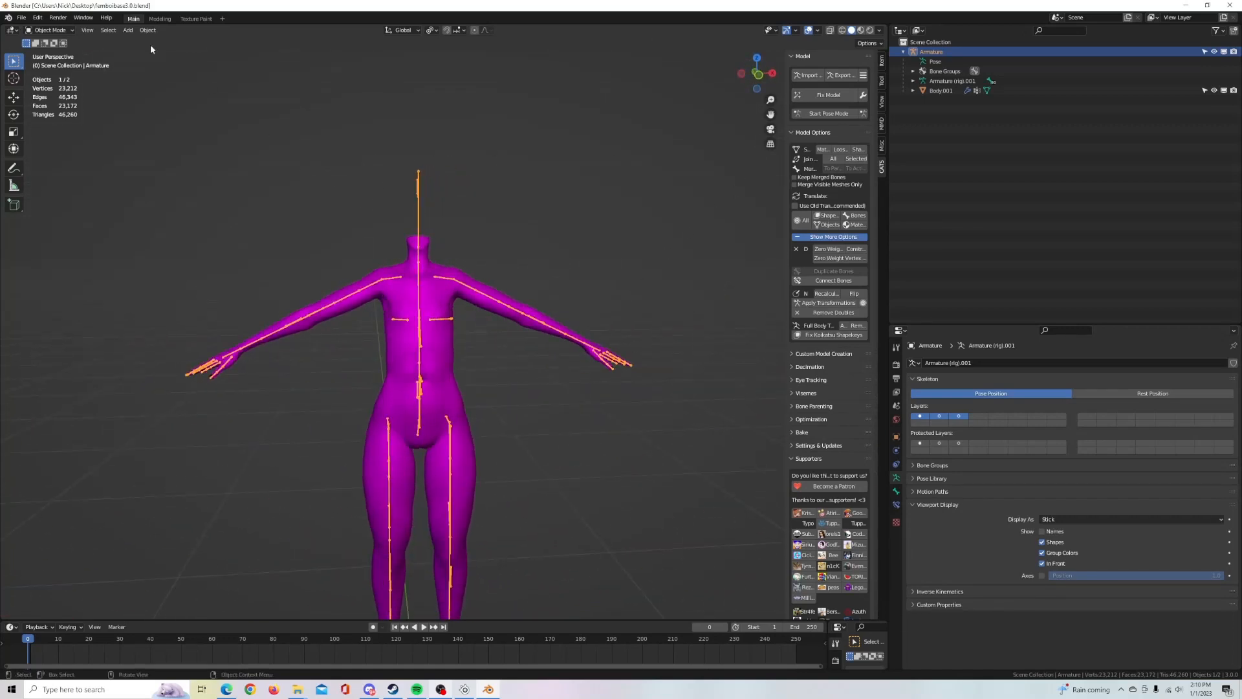
Step: Put the body armature into Edit Mode and delete its head bone
click(58, 31)
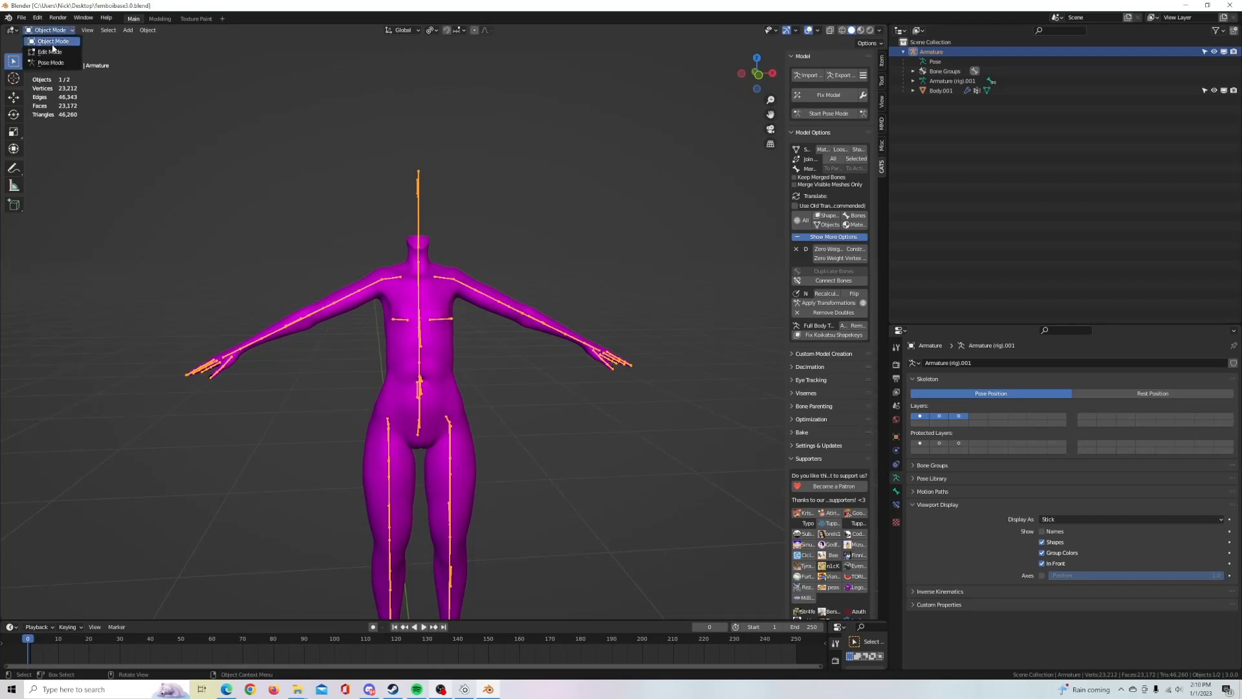
click(53, 42)
click(50, 33)
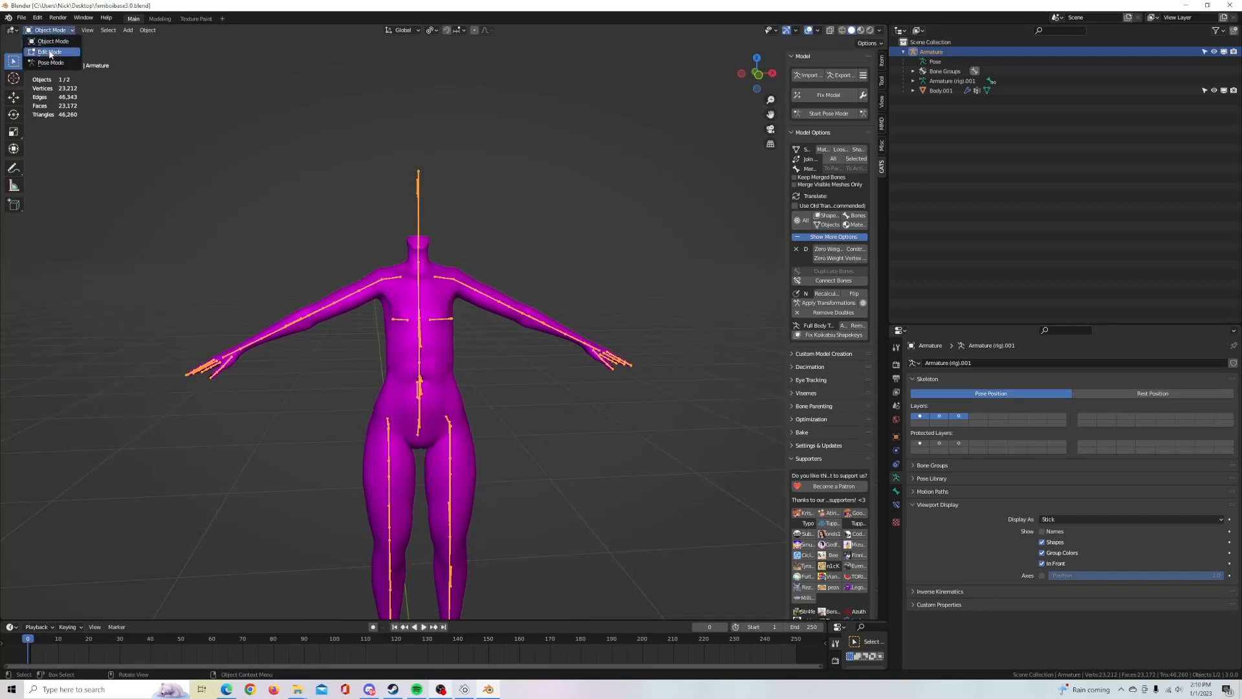
click(47, 53)
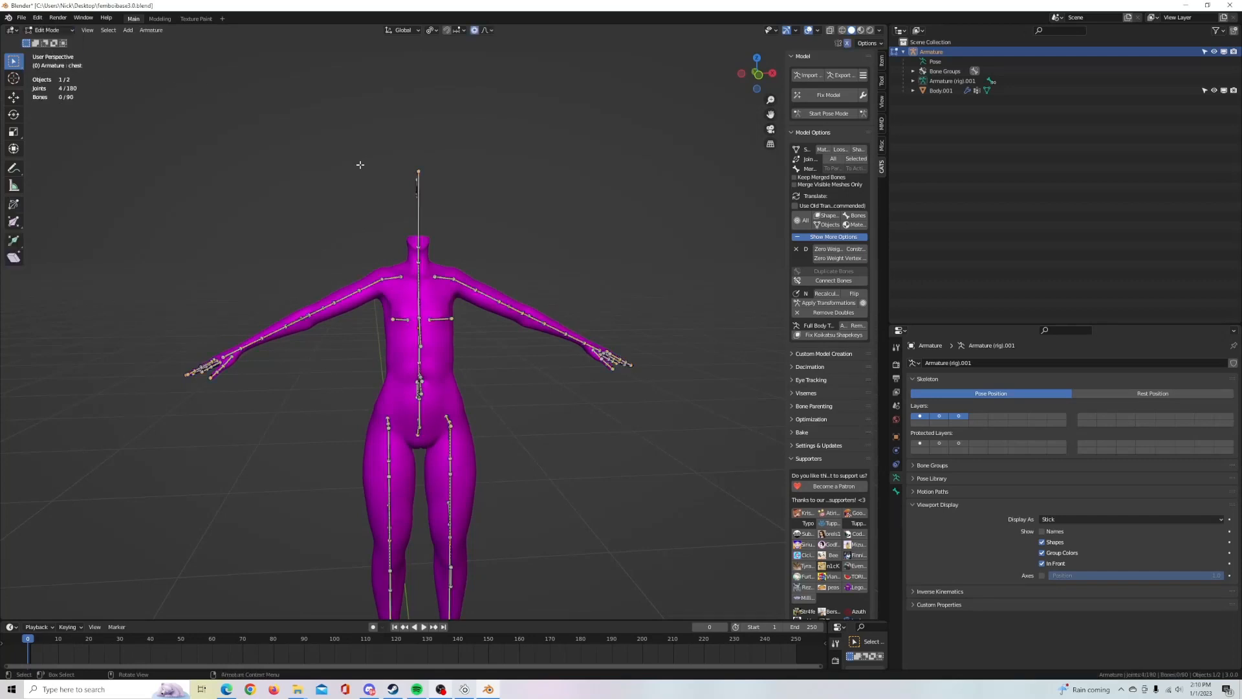
click(913, 81)
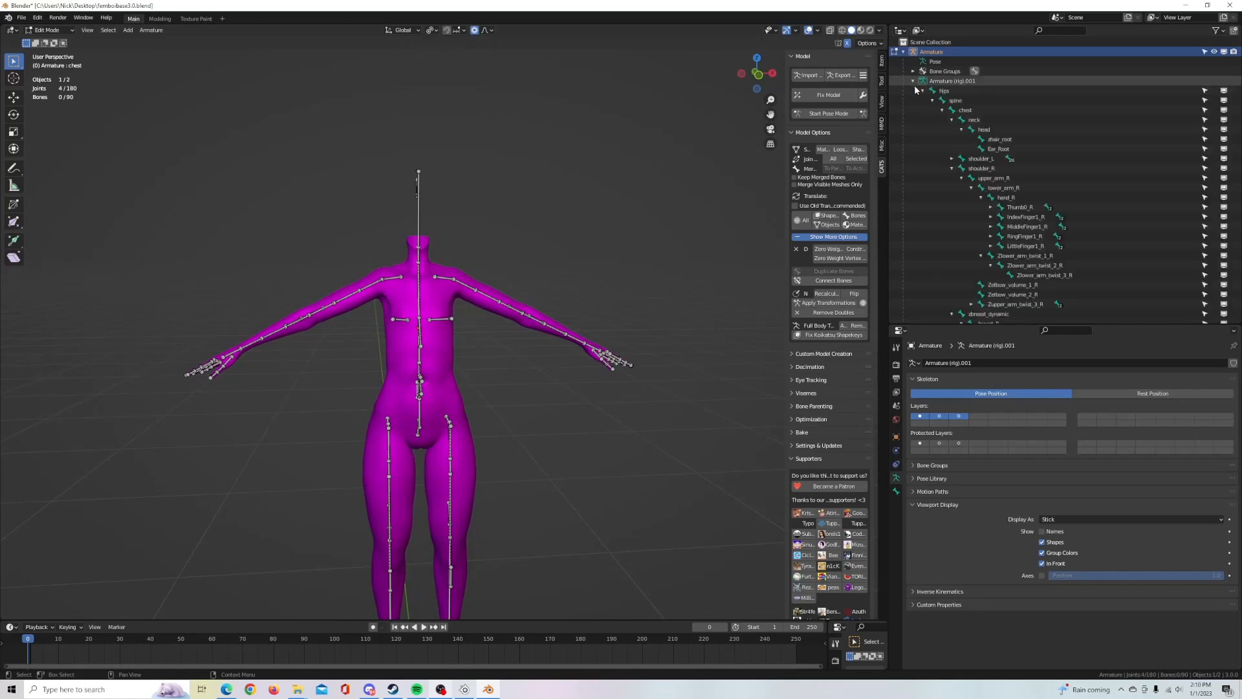
click(1017, 129)
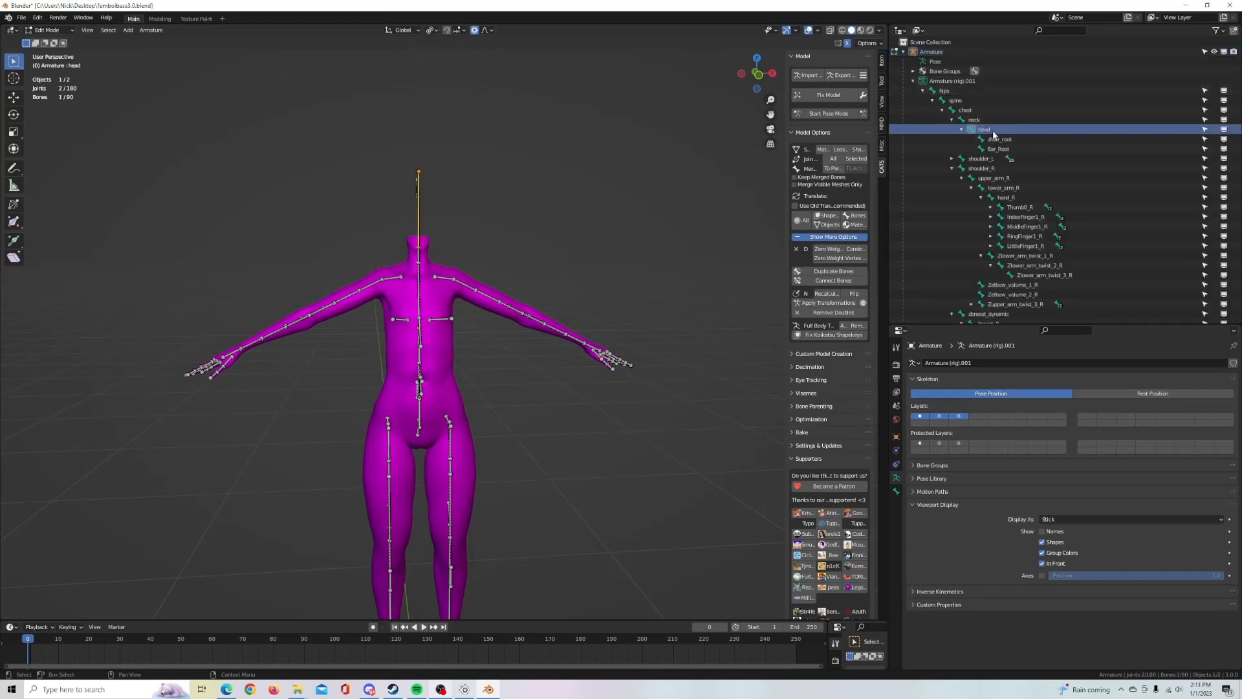
key(x)
click(614, 225)
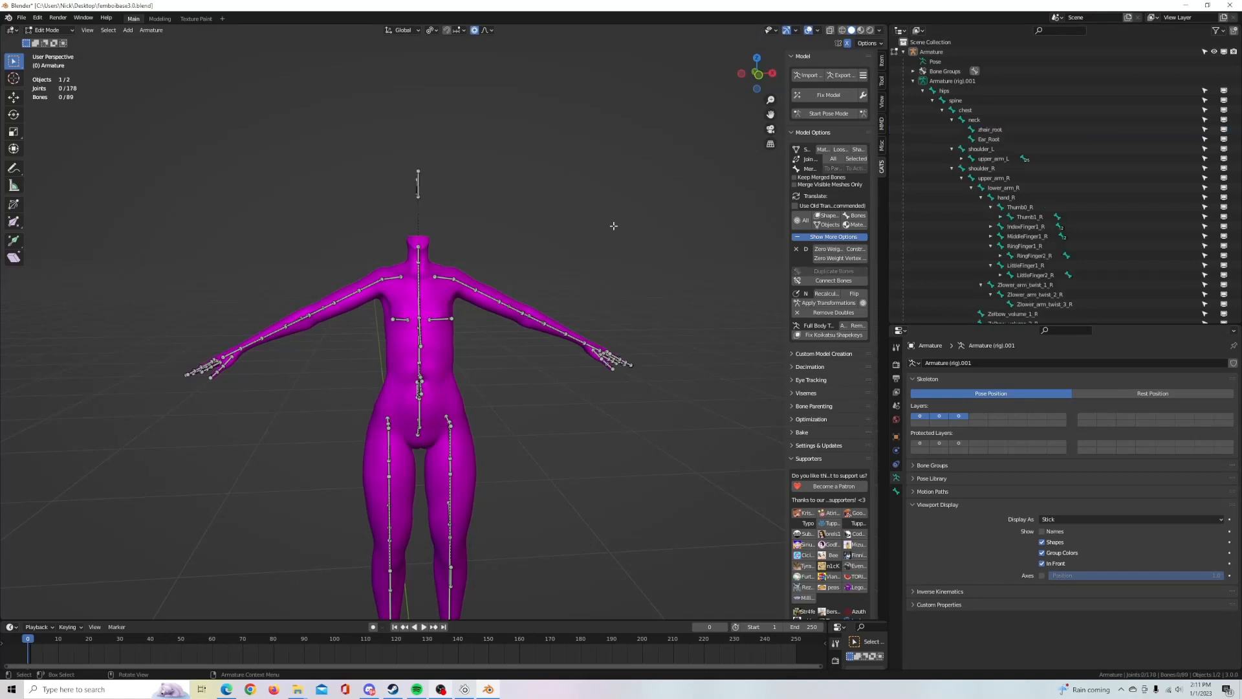
Step: Import the Cutie Head SetsuEdit FBX model from the Desktop folder with the CATS importer
click(813, 75)
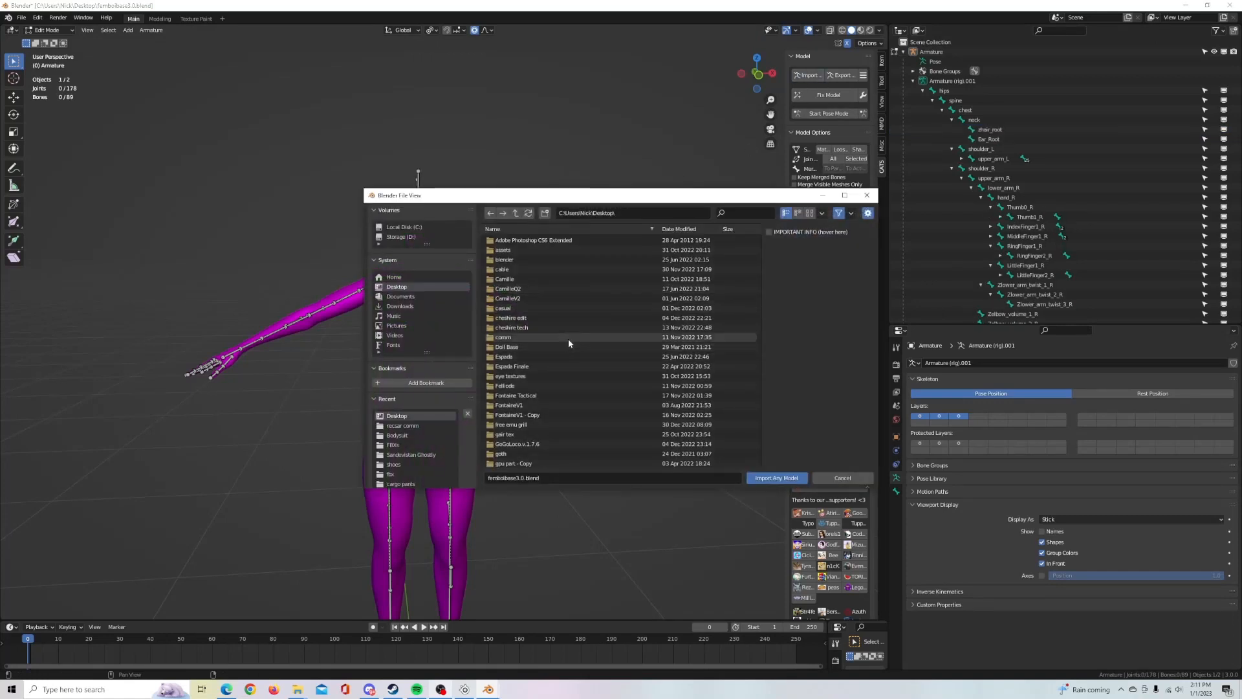
scroll(568, 339, down, 2)
scroll(568, 339, down, 15)
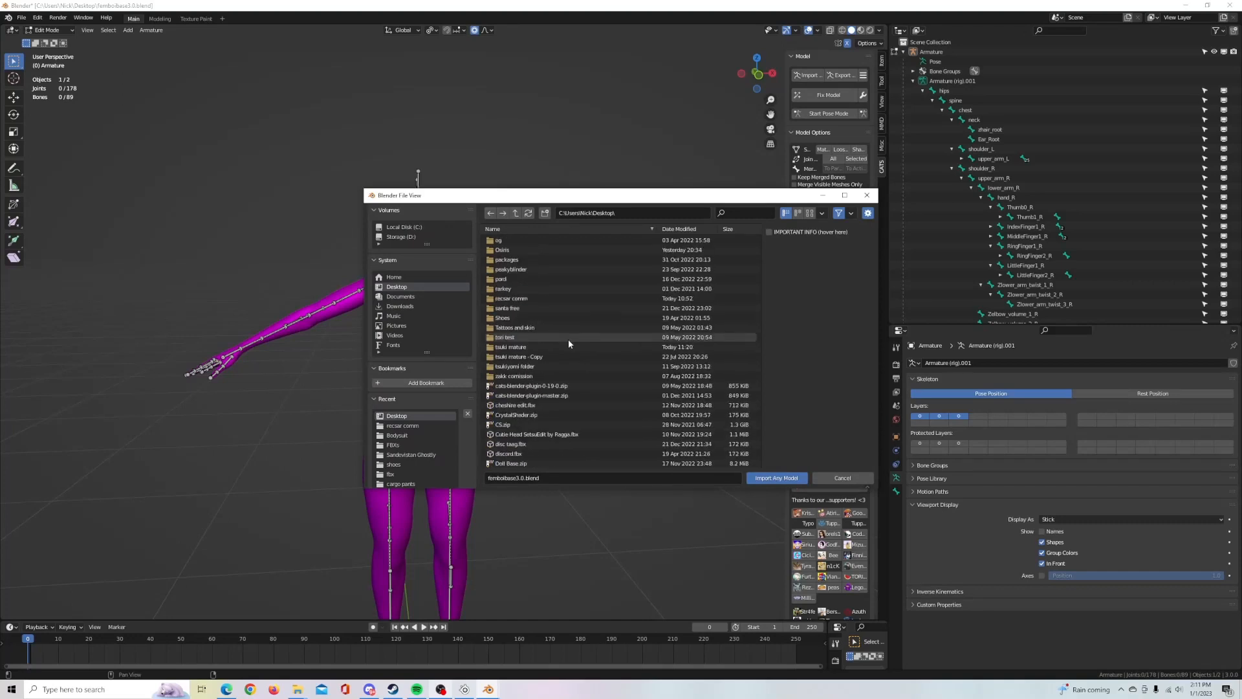
click(544, 395)
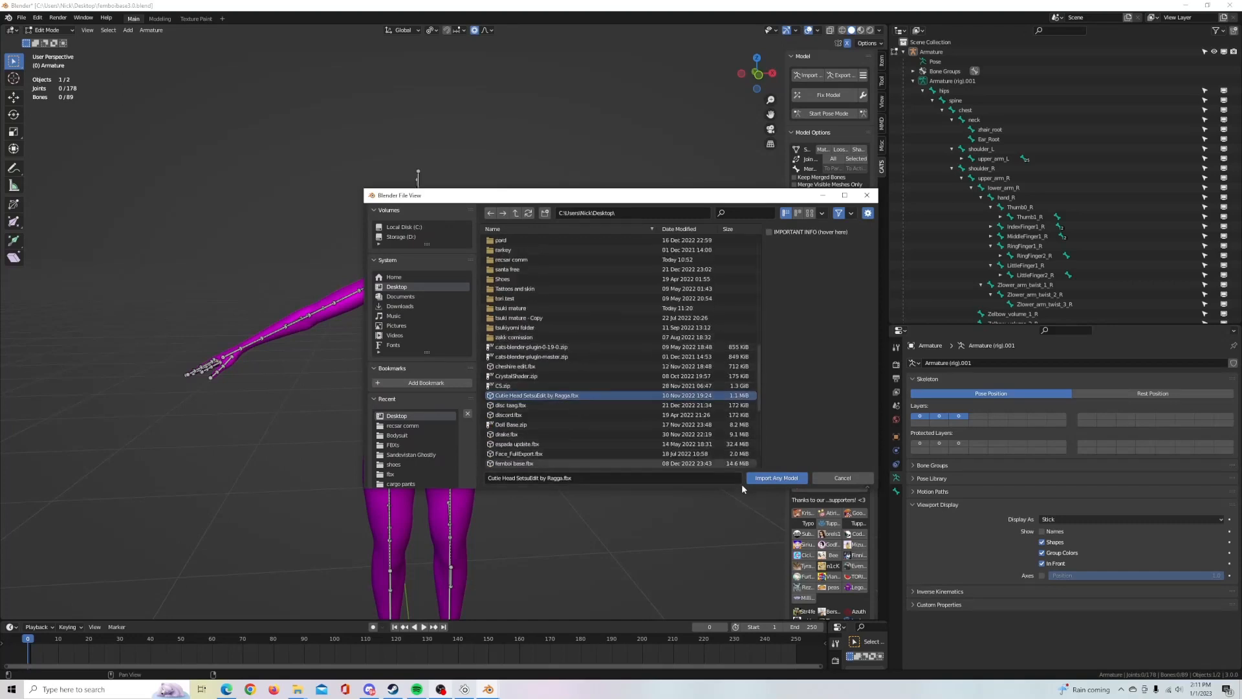
click(772, 479)
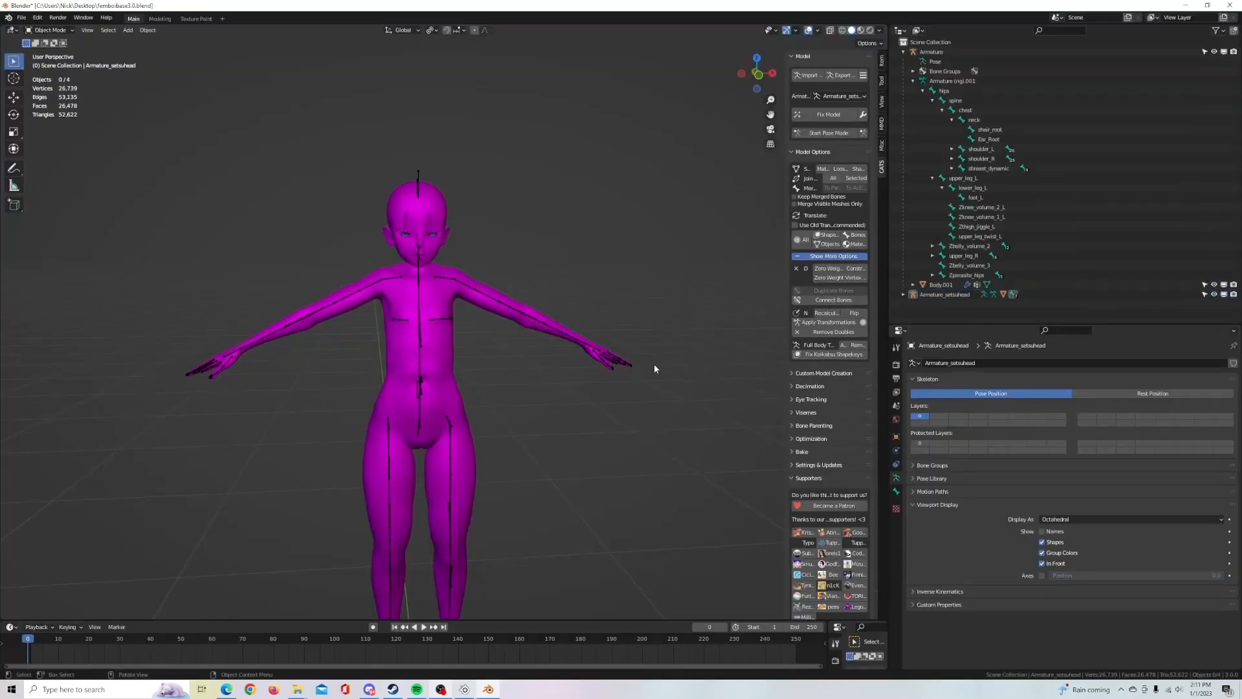
Step: Try shifting the Armature_setsuhead armature about -0.006 m along X and scaling it uniformly to about 1.018, and undo the changes
scroll(654, 363, up, 3)
middle_drag(657, 363, 611, 335)
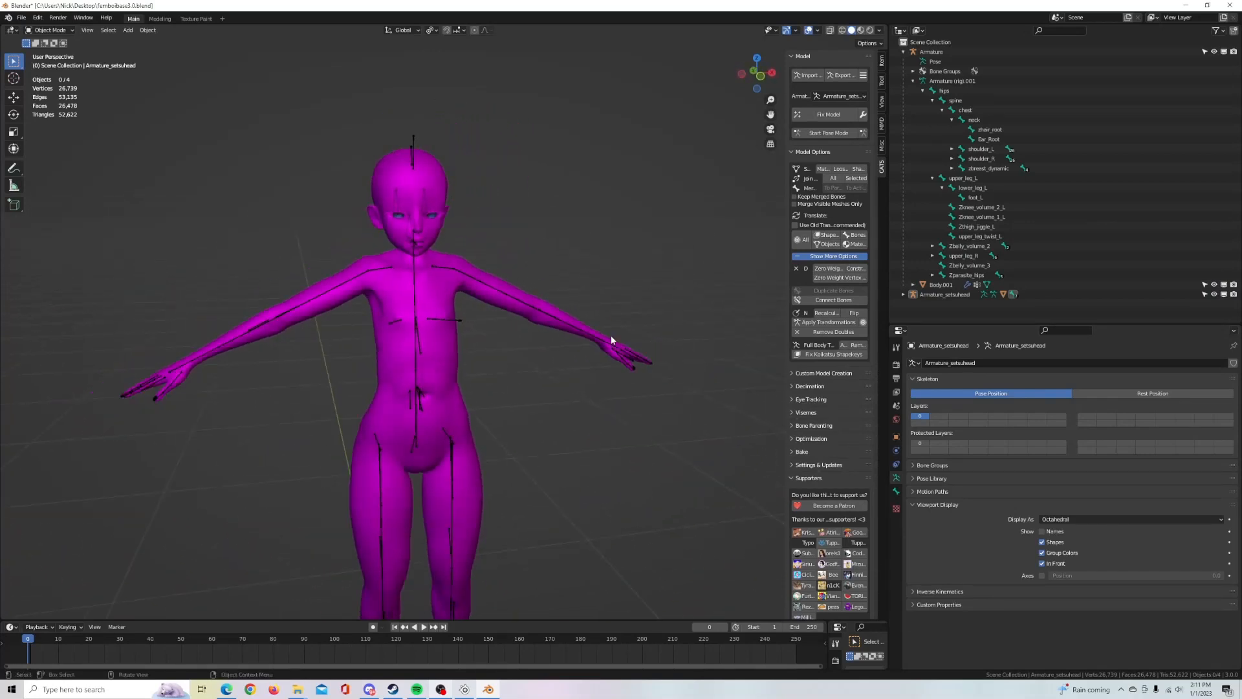
click(950, 295)
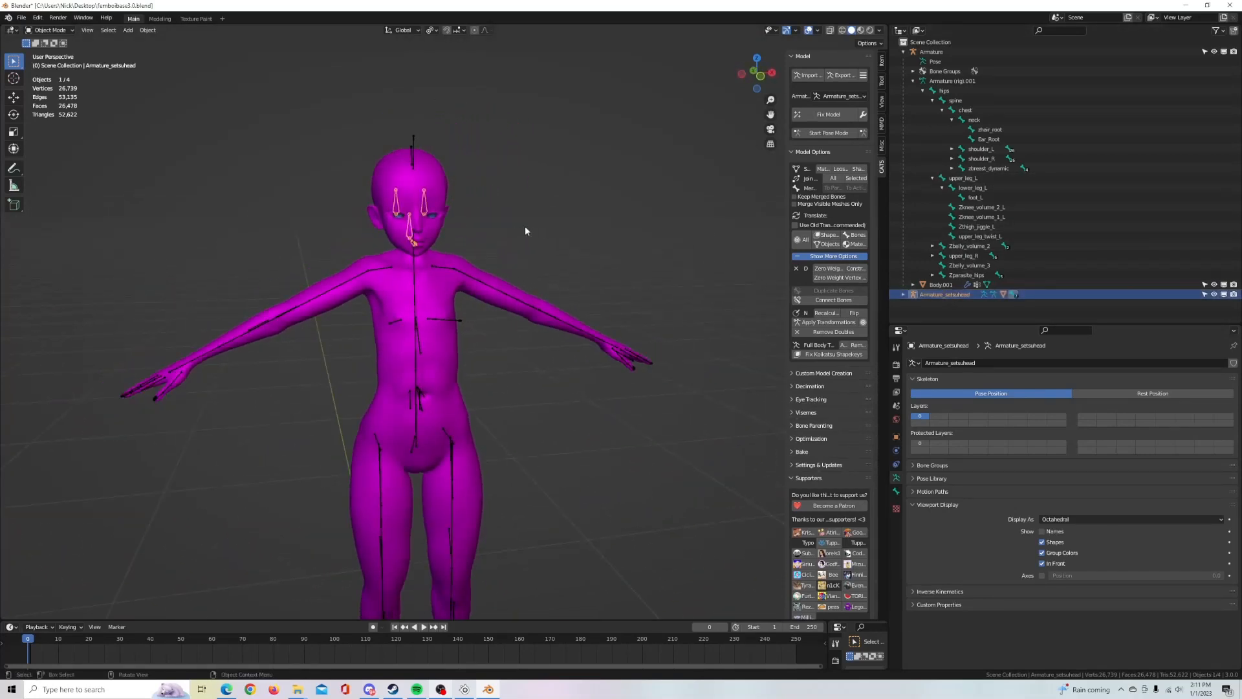
middle_drag(526, 227, 582, 228)
scroll(581, 229, down, 1)
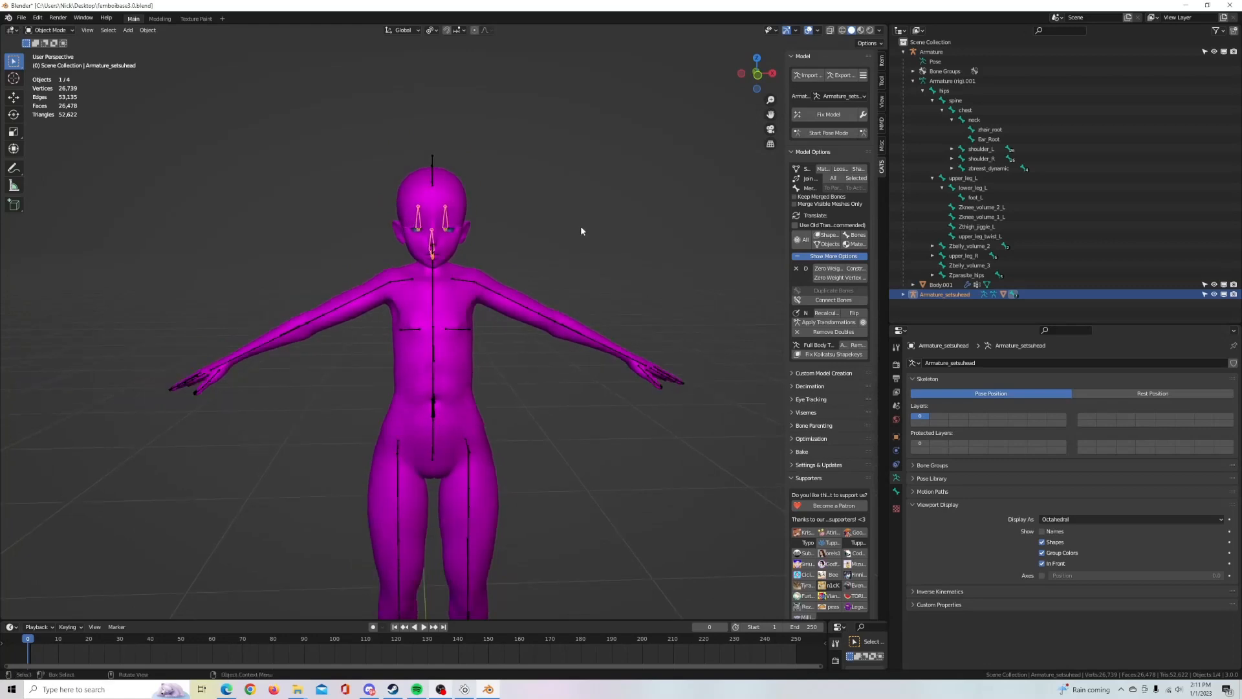
key(g)
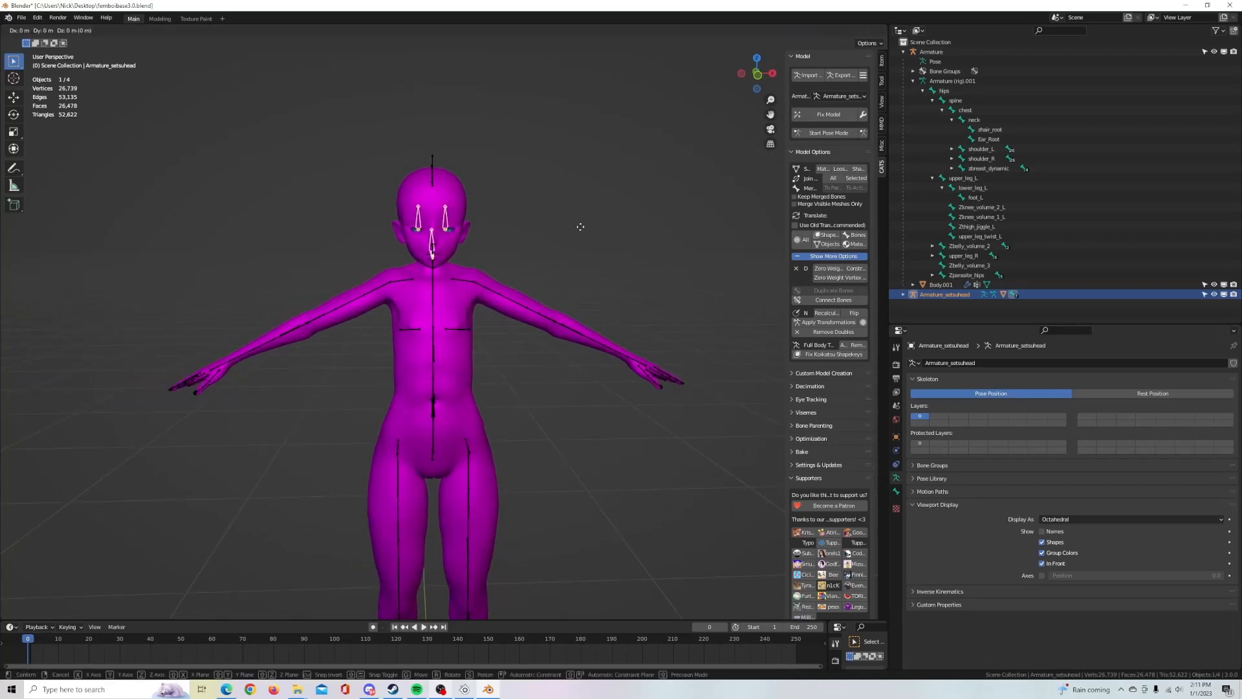
key(x)
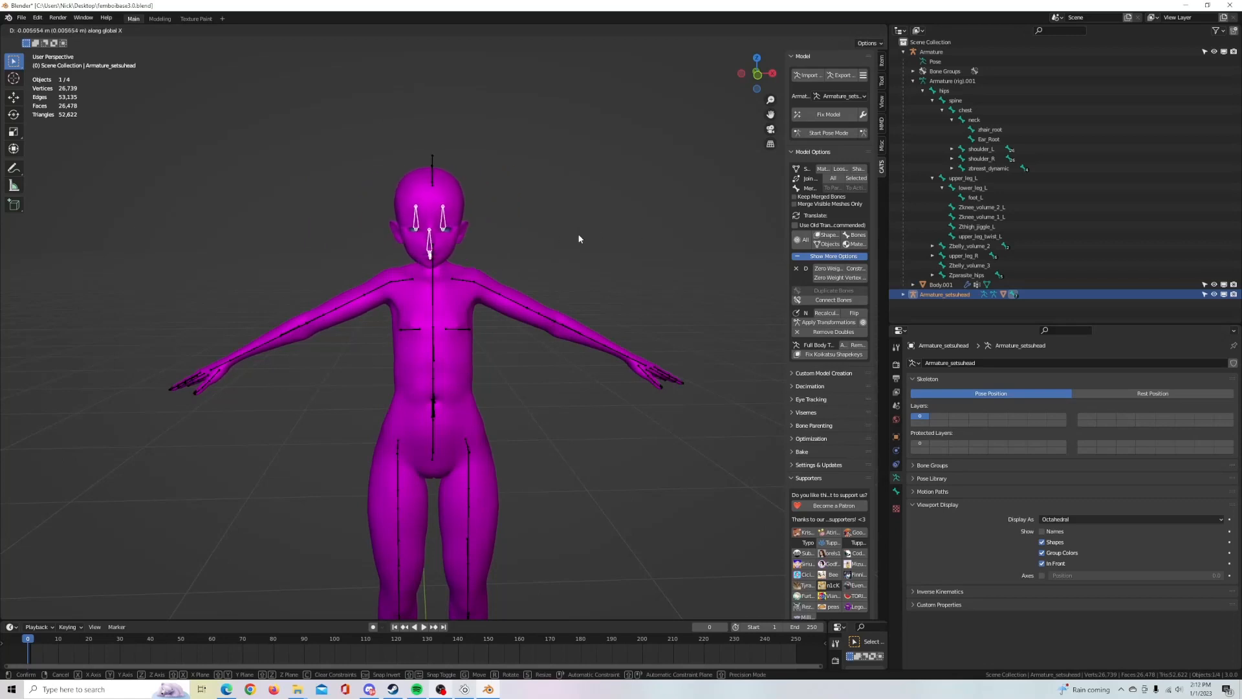
click(576, 238)
key(s)
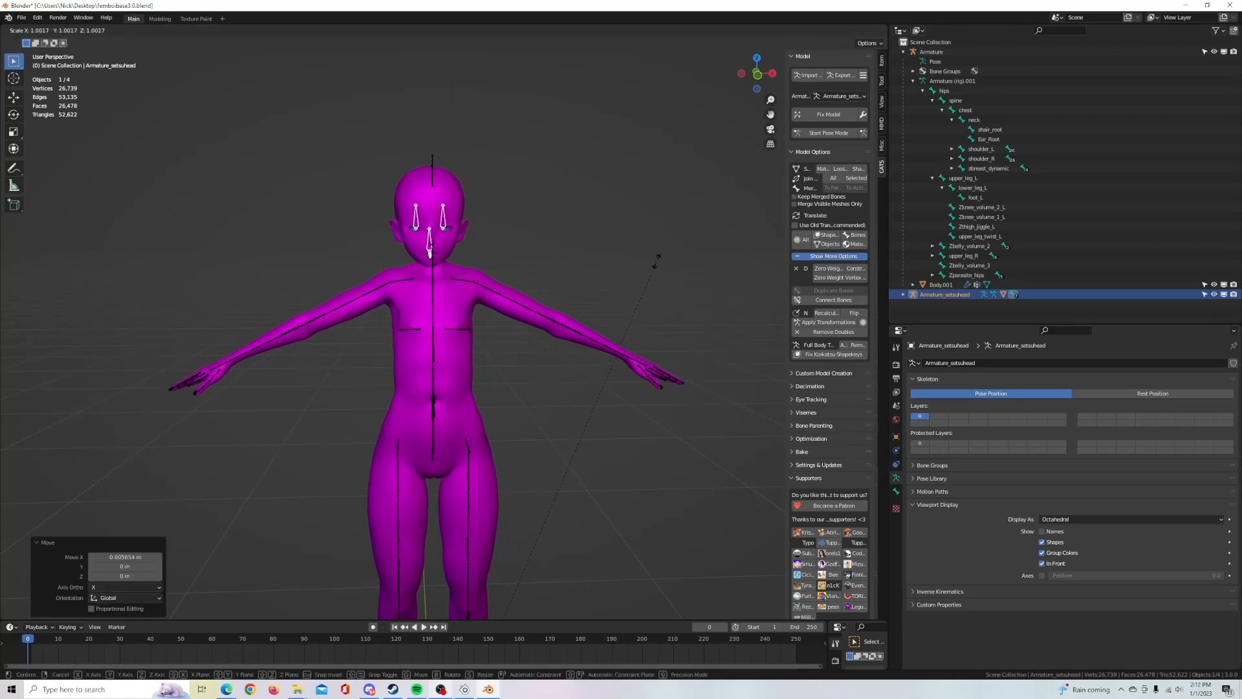
click(659, 252)
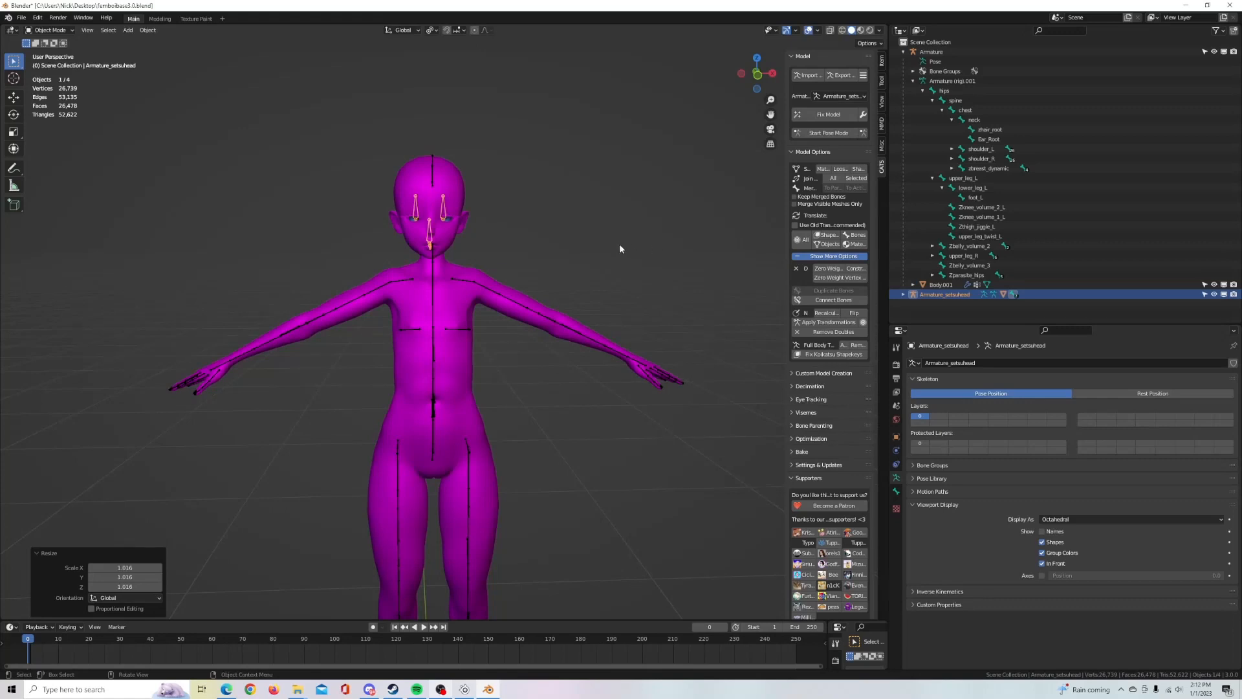
middle_drag(619, 243, 545, 246)
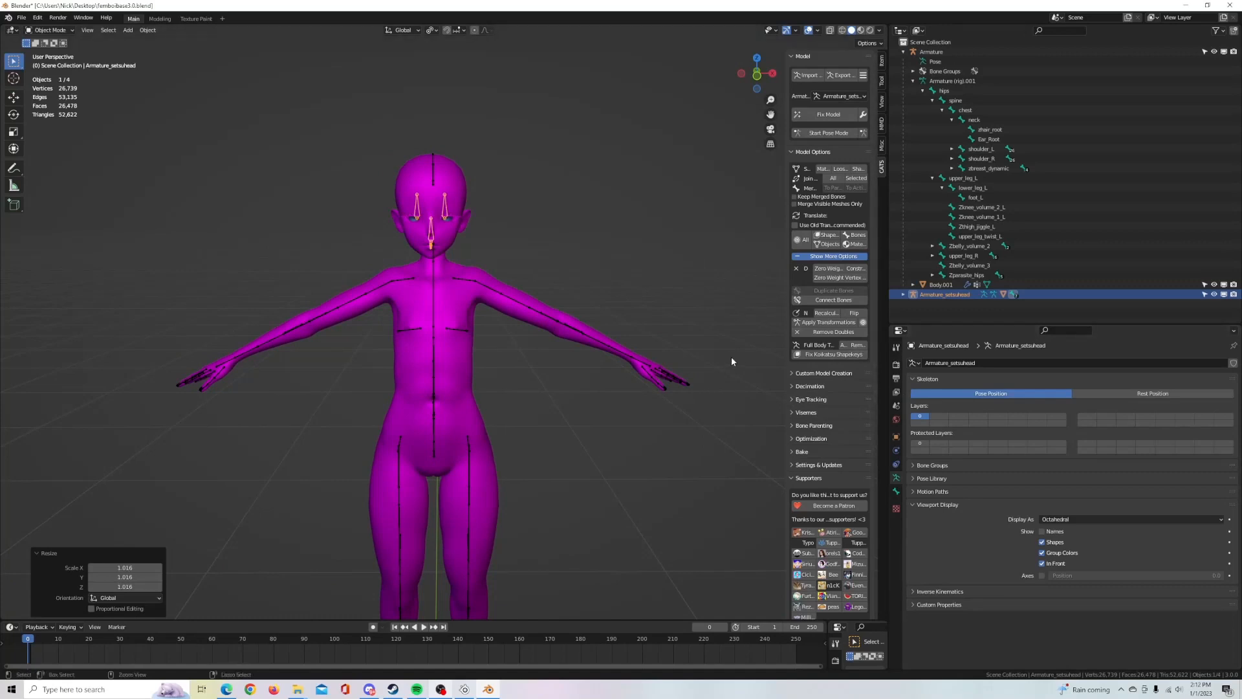
key(ctrl+z)
Step: Scale the imported head armature uniformly to about 1.018, checking its fit on the neck from the side
middle_drag(632, 277, 549, 277)
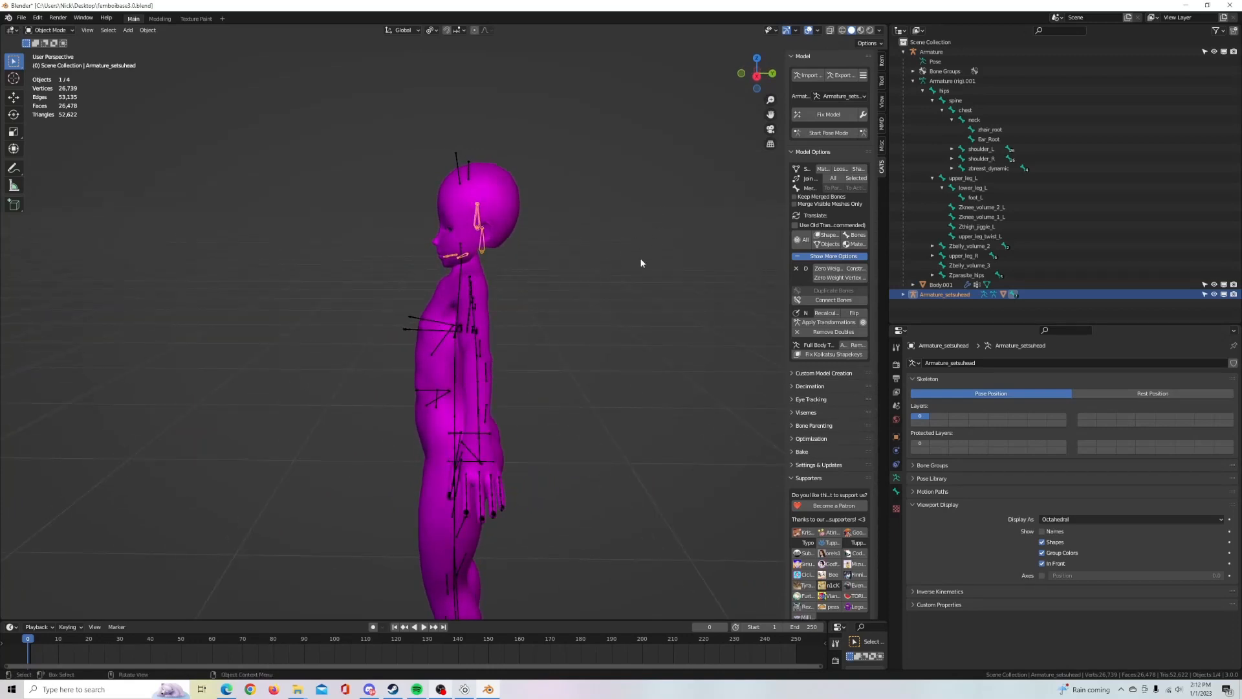
middle_drag(641, 263, 490, 267)
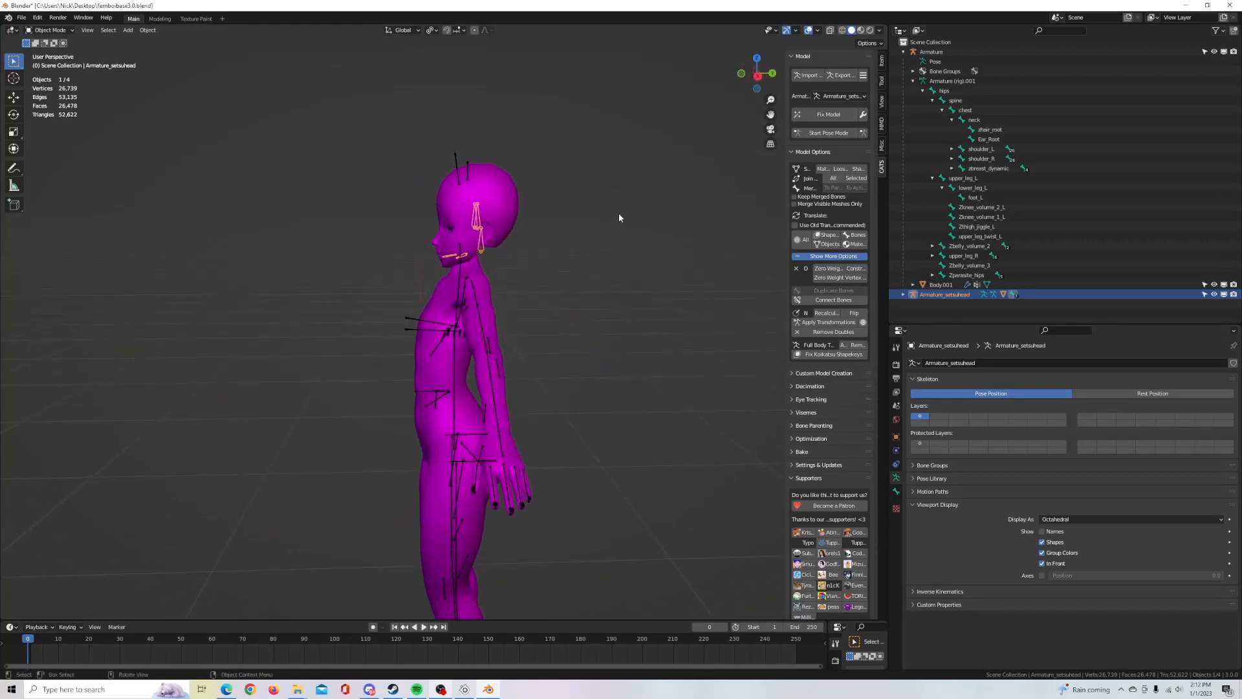
key(s)
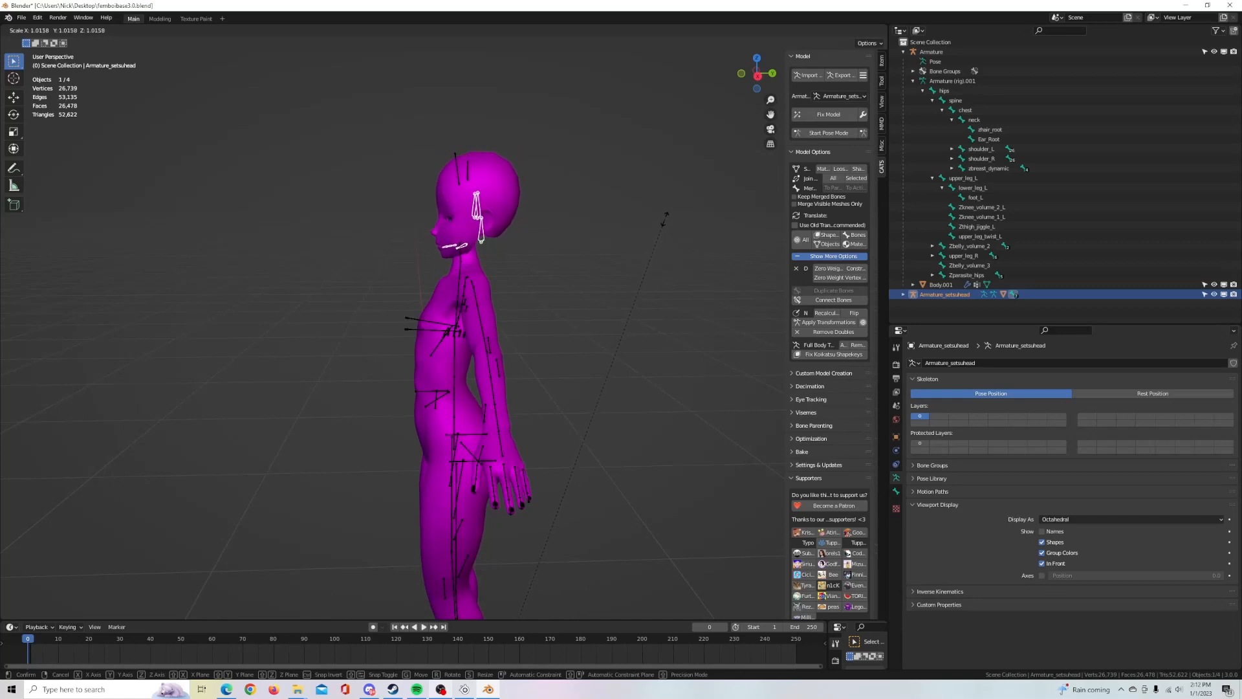
click(665, 220)
middle_drag(414, 285, 606, 282)
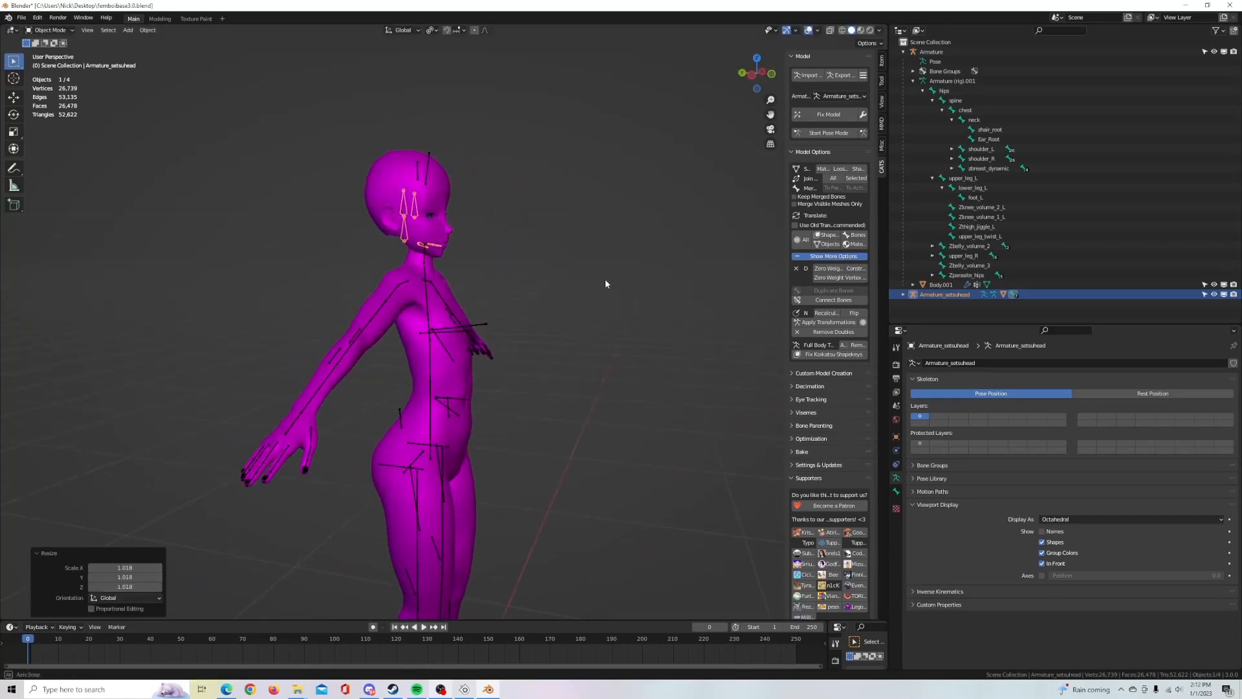
Step: Select only the Face_setsu mesh, move it away along X and back, and scale it uniformly to about 1.114
click(904, 294)
scroll(1011, 275, down, 1)
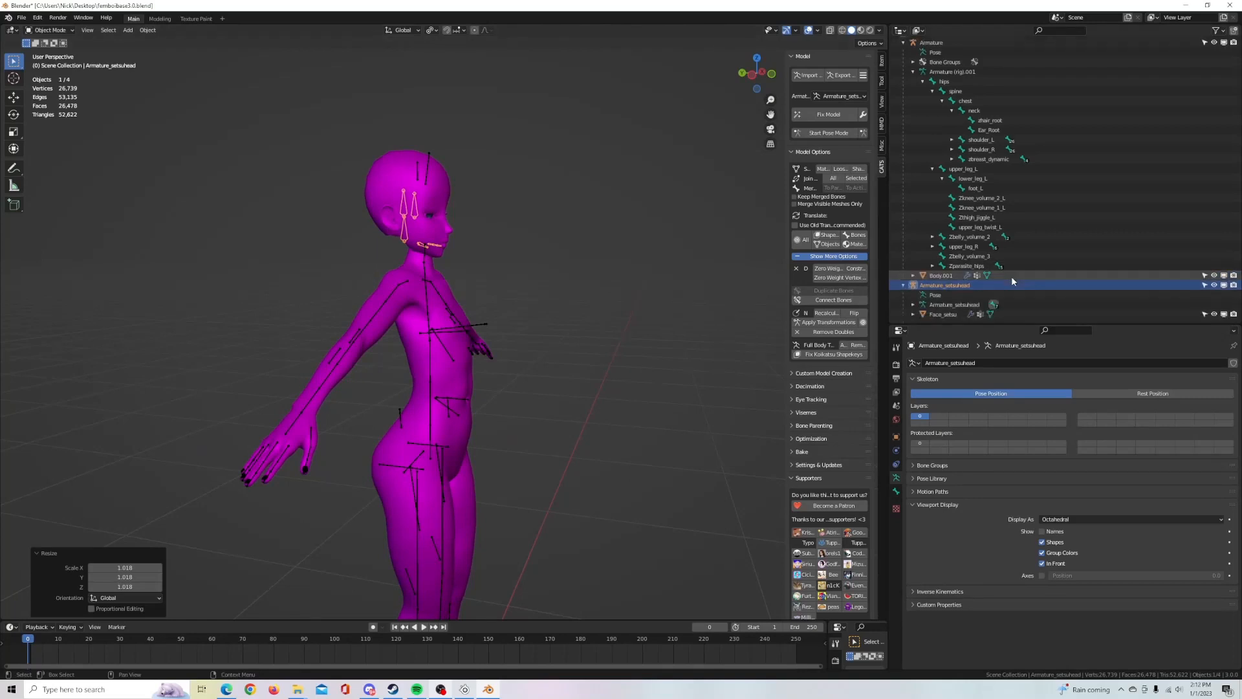
click(943, 314)
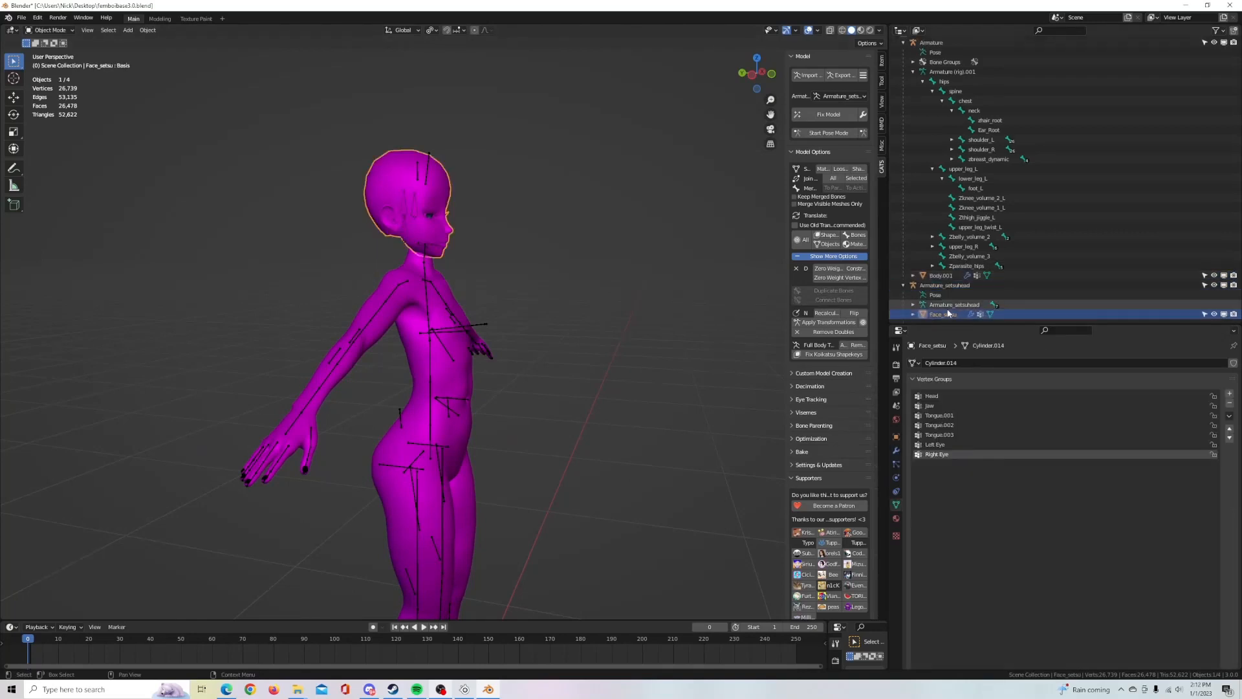
middle_drag(600, 263, 510, 269)
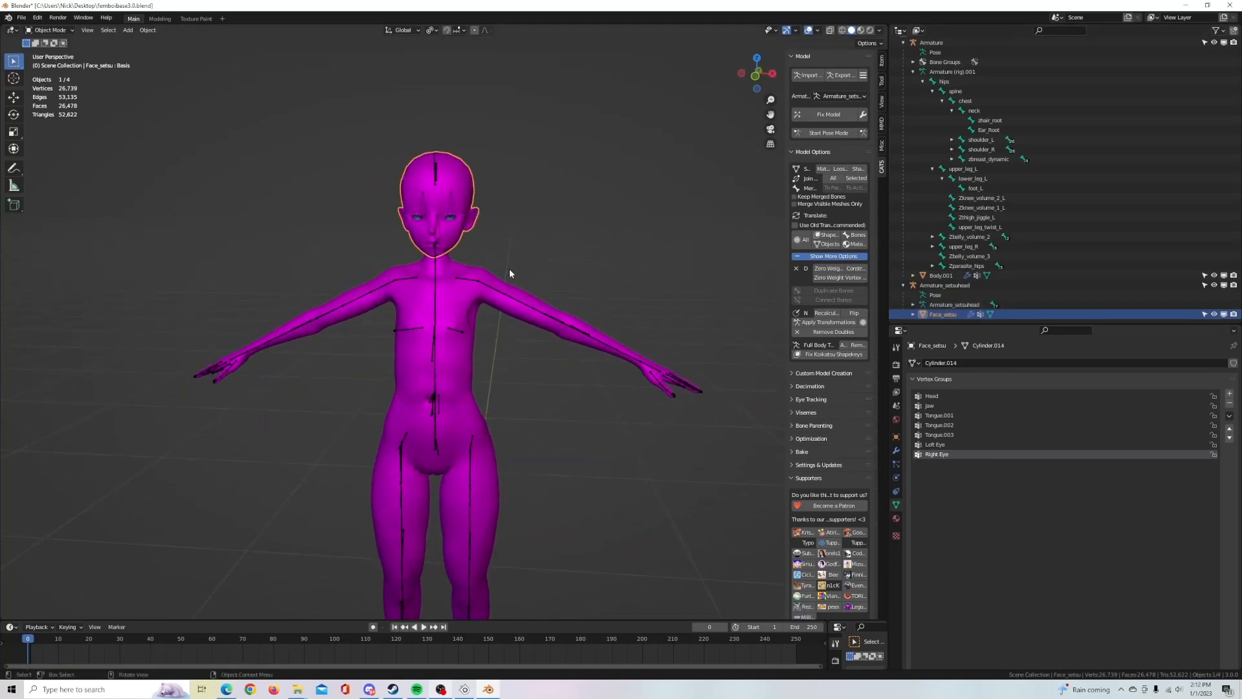
key(g)
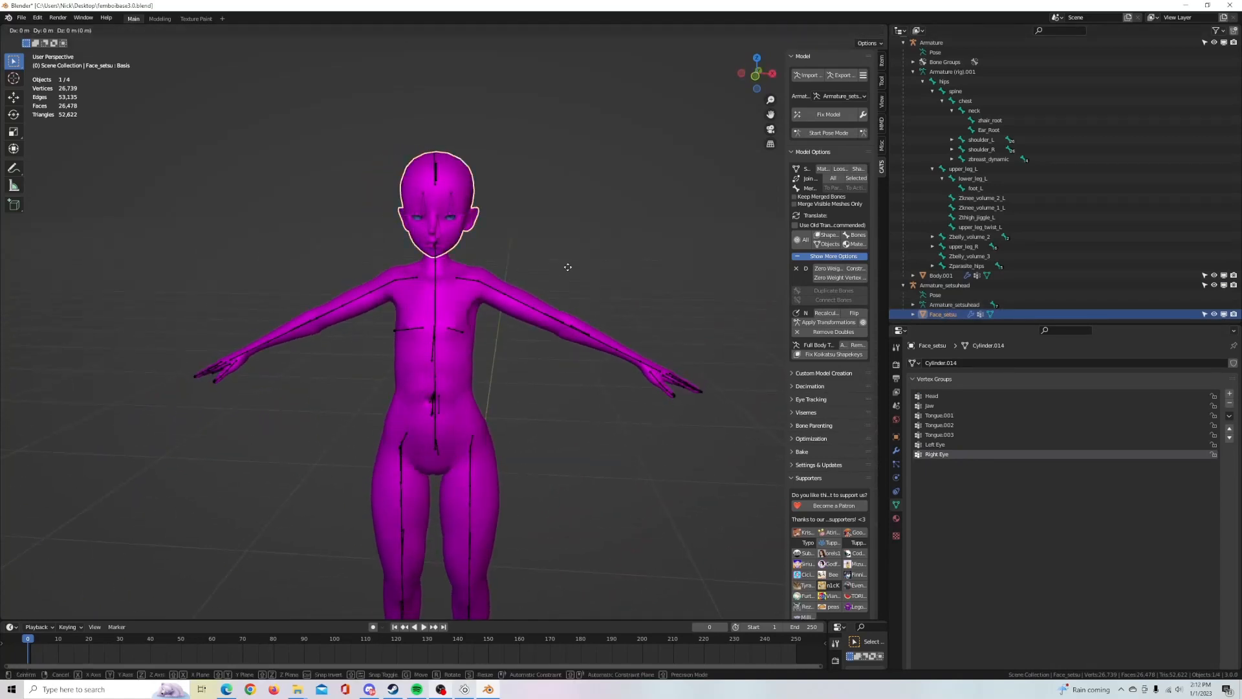
key(x)
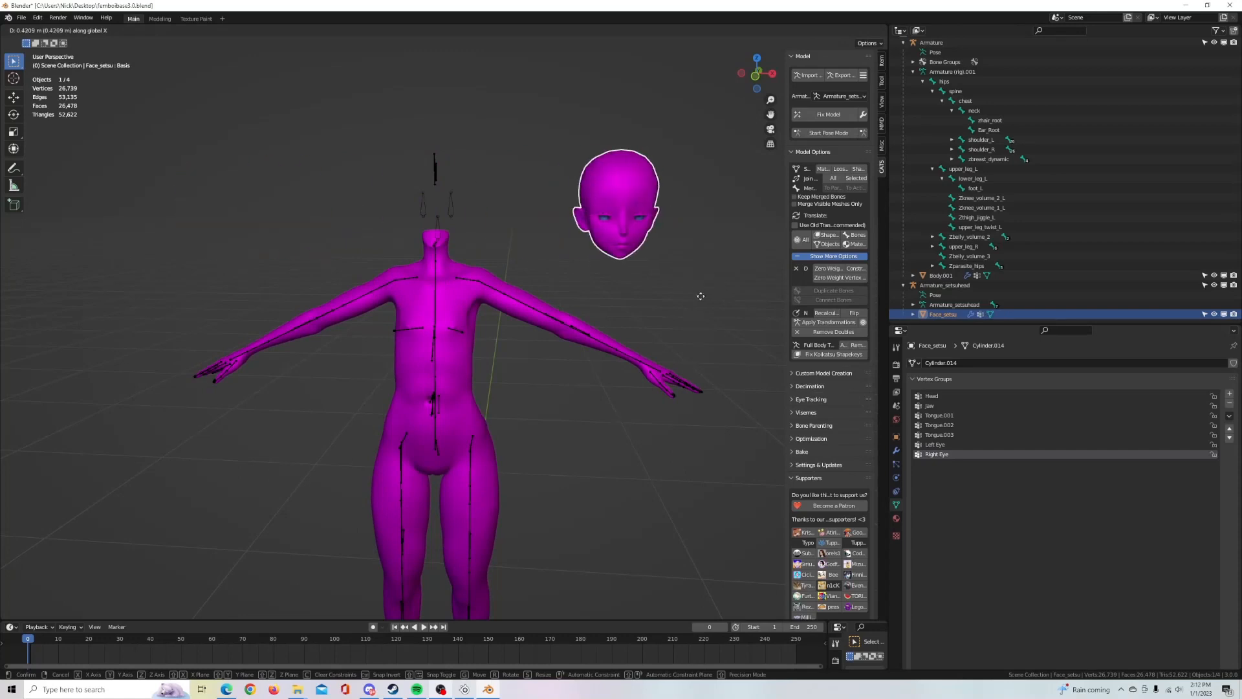
click(566, 299)
key(s)
click(654, 275)
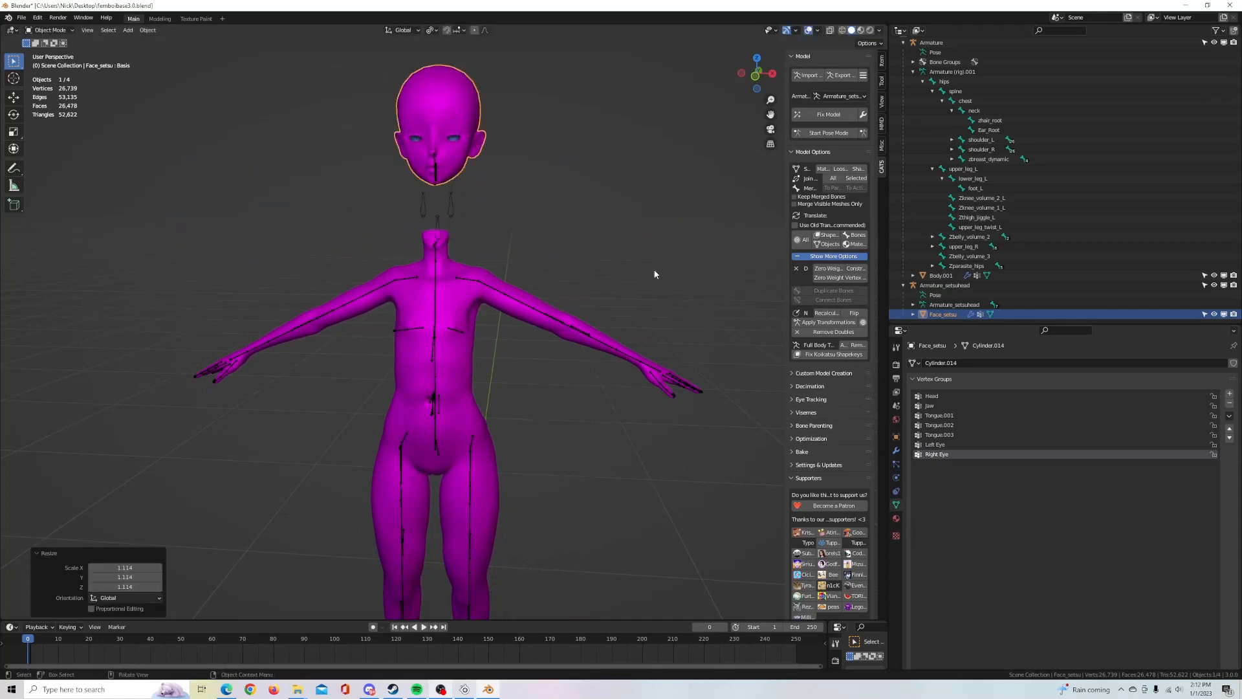
middle_drag(603, 276, 571, 280)
middle_drag(465, 284, 486, 286)
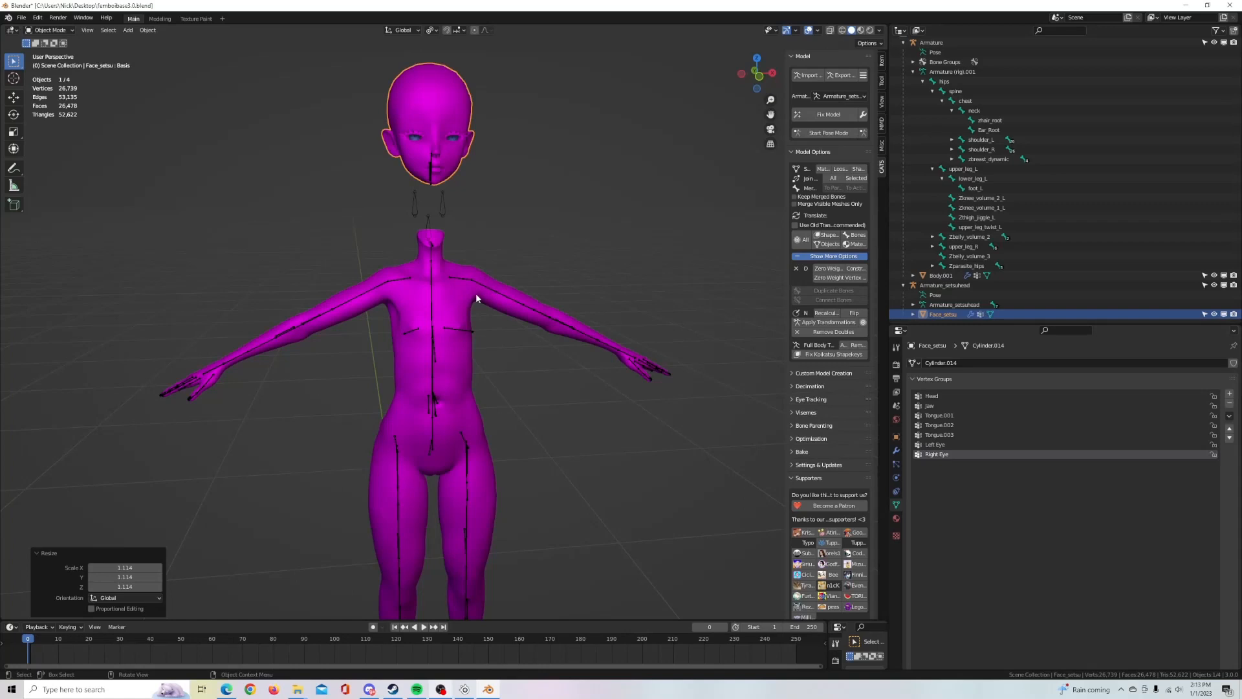
mouse_move(476, 297)
middle_down()
mouse_move(550, 283)
mouse_move(465, 299)
middle_up()
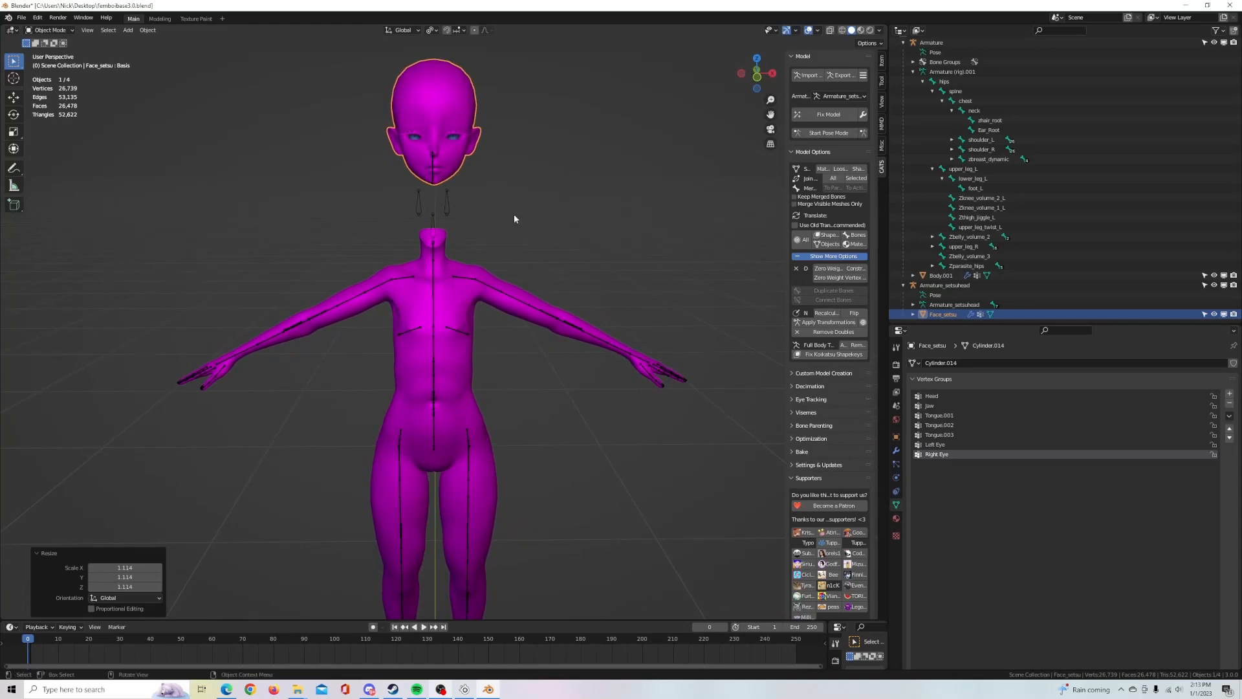
middle_drag(623, 240, 593, 245)
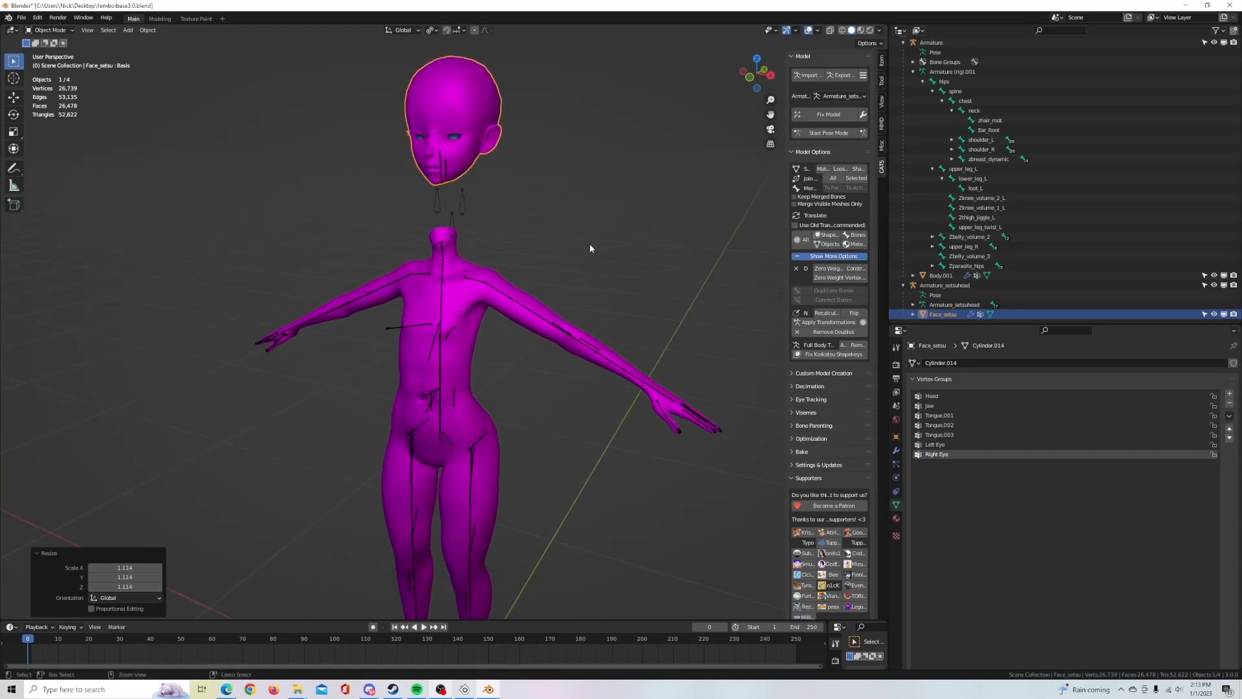
Step: Undo the uniform scaling and the selection of the Face_setsu mesh, returning to the selected Armature_setsuhead armature
key(ctrl+z)
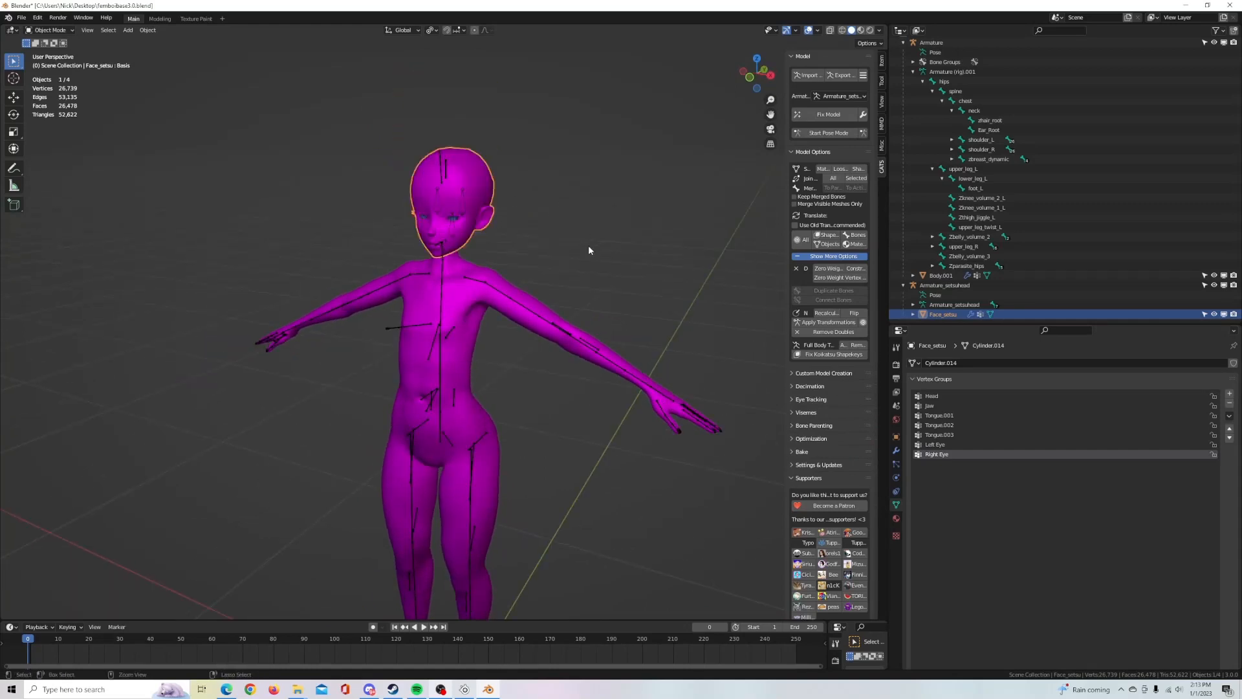
middle_drag(592, 249, 523, 240)
key(ctrl+z)
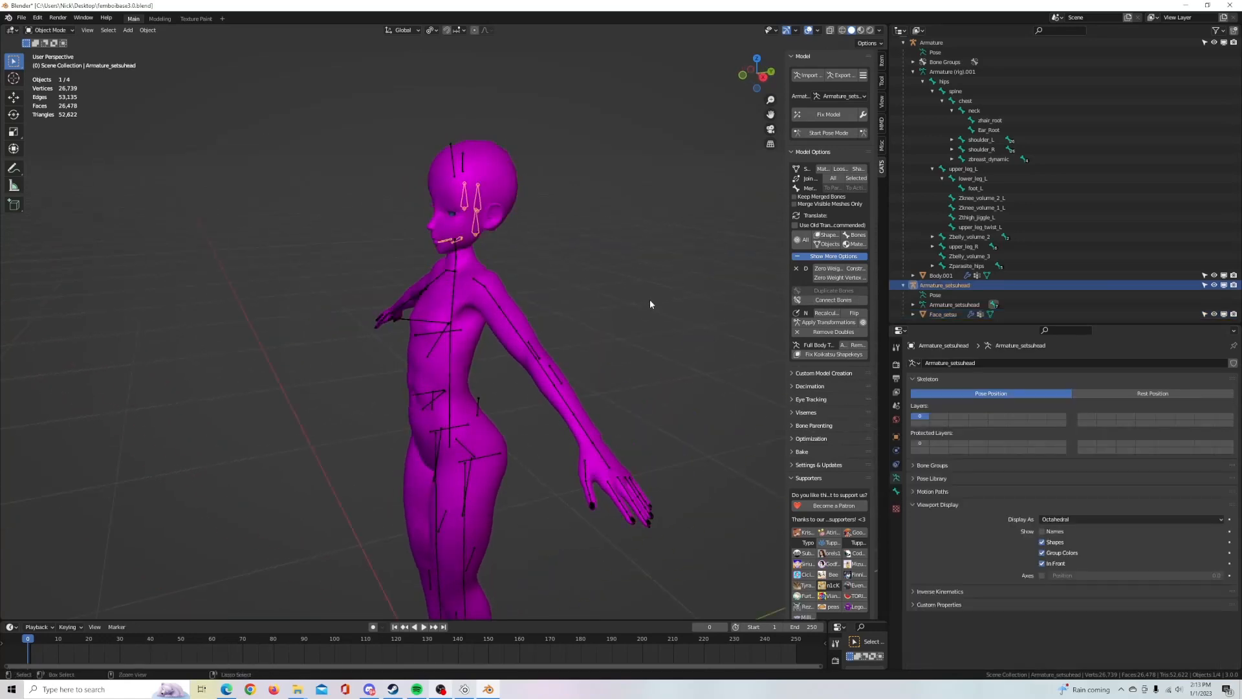
mouse_move(517, 293)
middle_down()
mouse_move(434, 297)
mouse_move(511, 296)
middle_up()
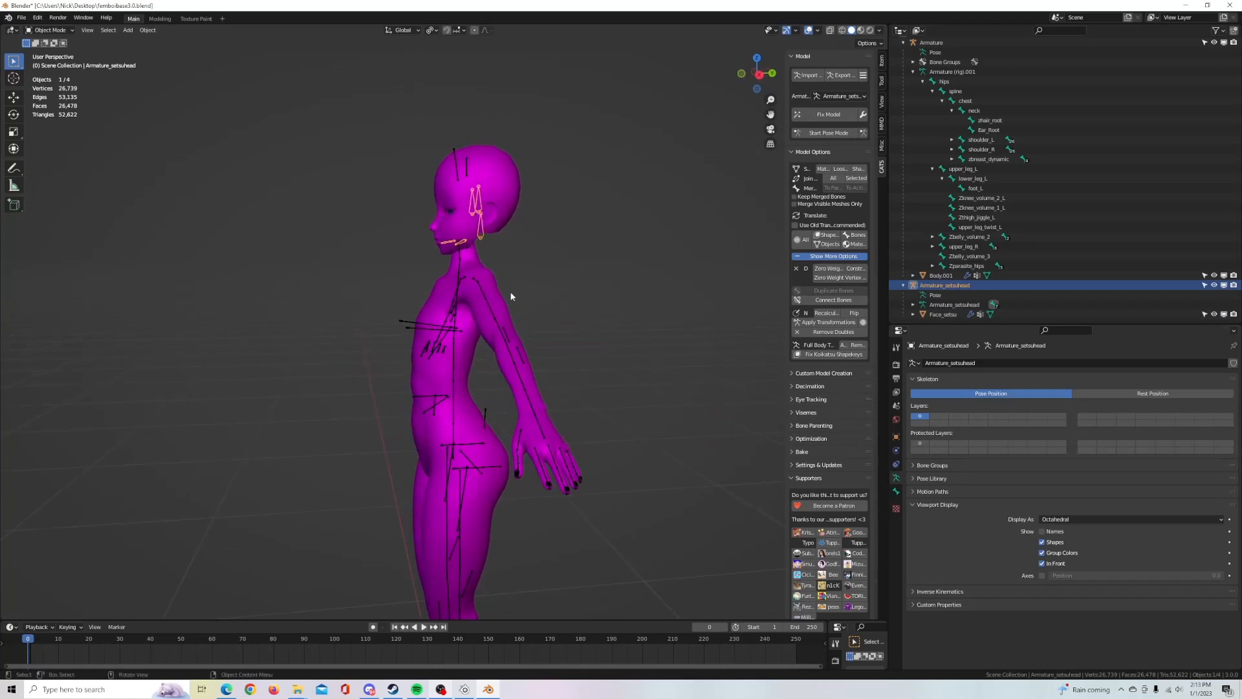
Step: Collapse Armature_setsuhead in the outliner and move the head armature about -0.018 m along the global Y axis
click(903, 286)
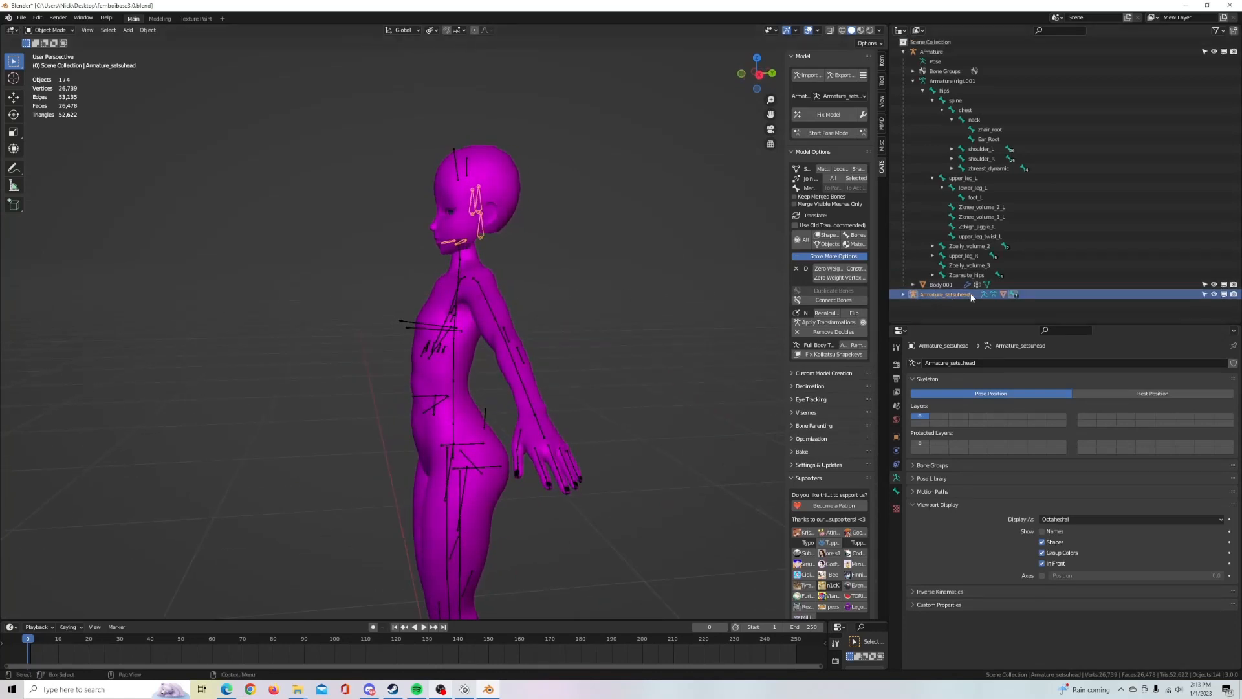
key(g)
key(y)
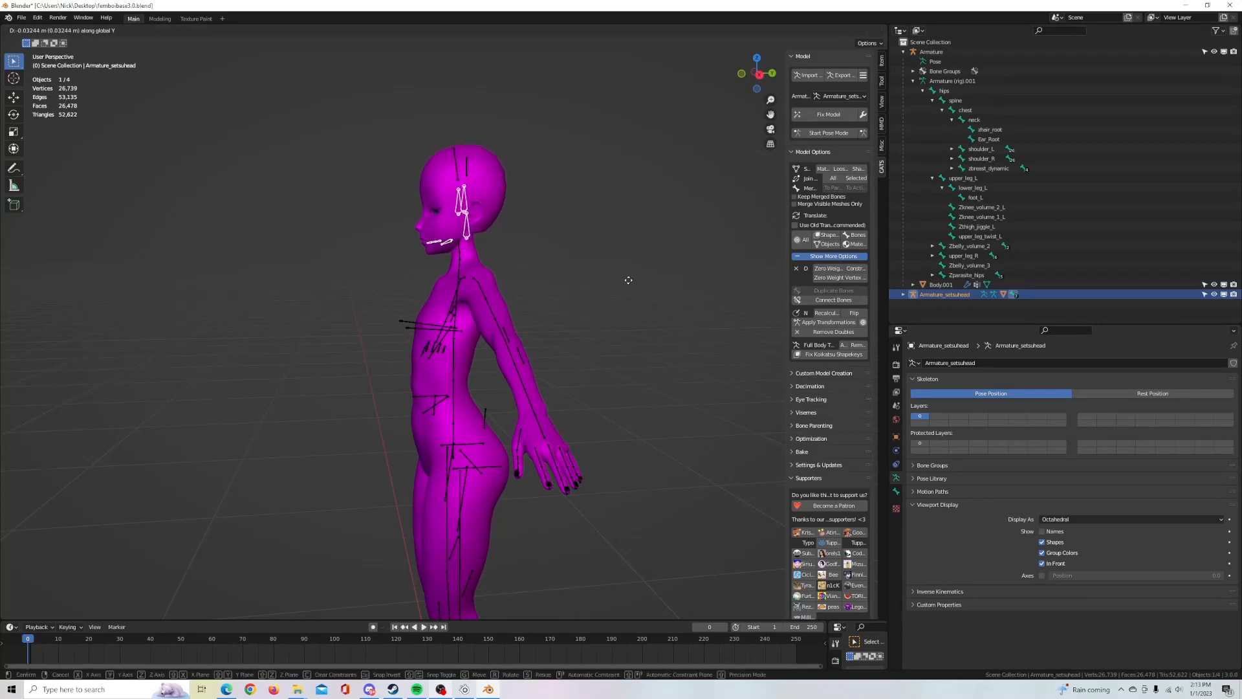
click(634, 281)
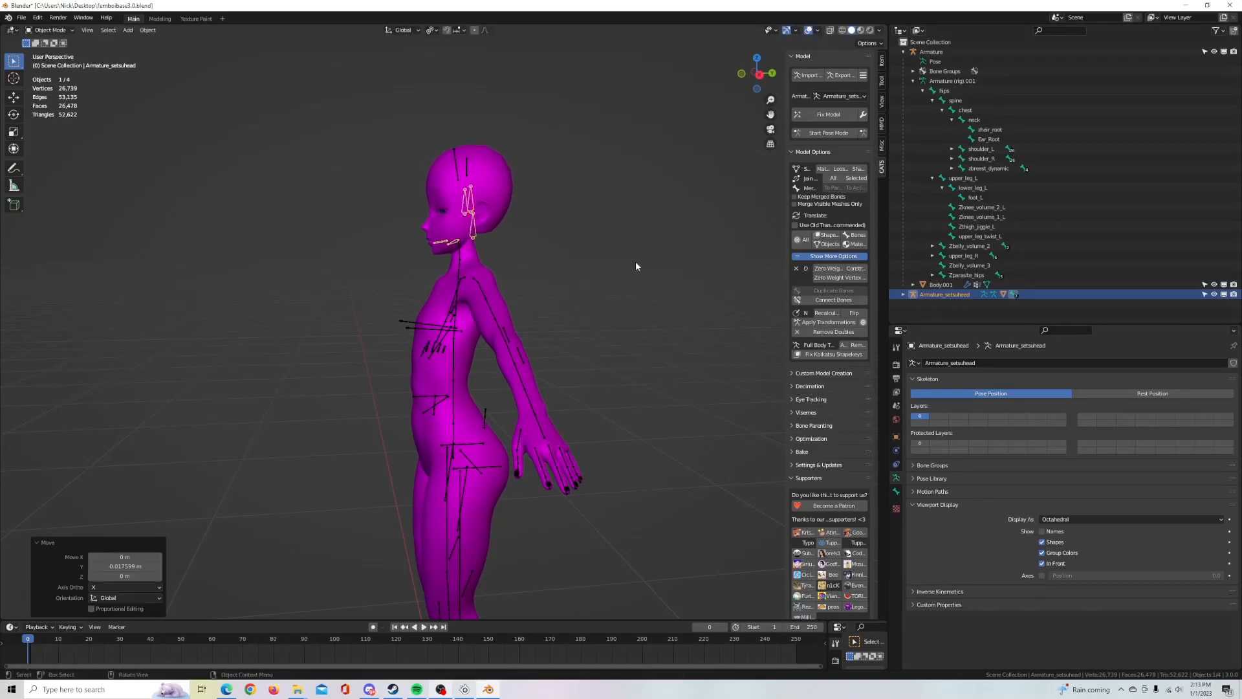
Step: Scale the head armature uniformly to about 0.757 and raise it about 0.323 m along Z onto the neck
key(s)
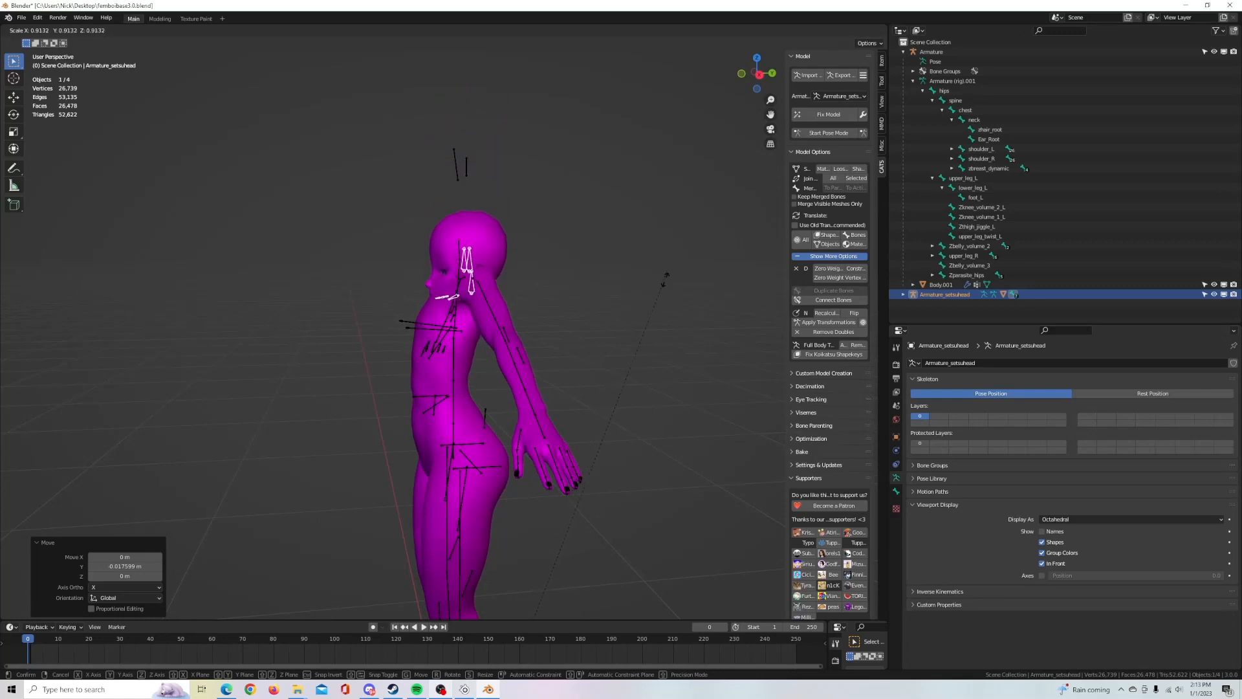
click(640, 379)
middle_drag(639, 379, 563, 389)
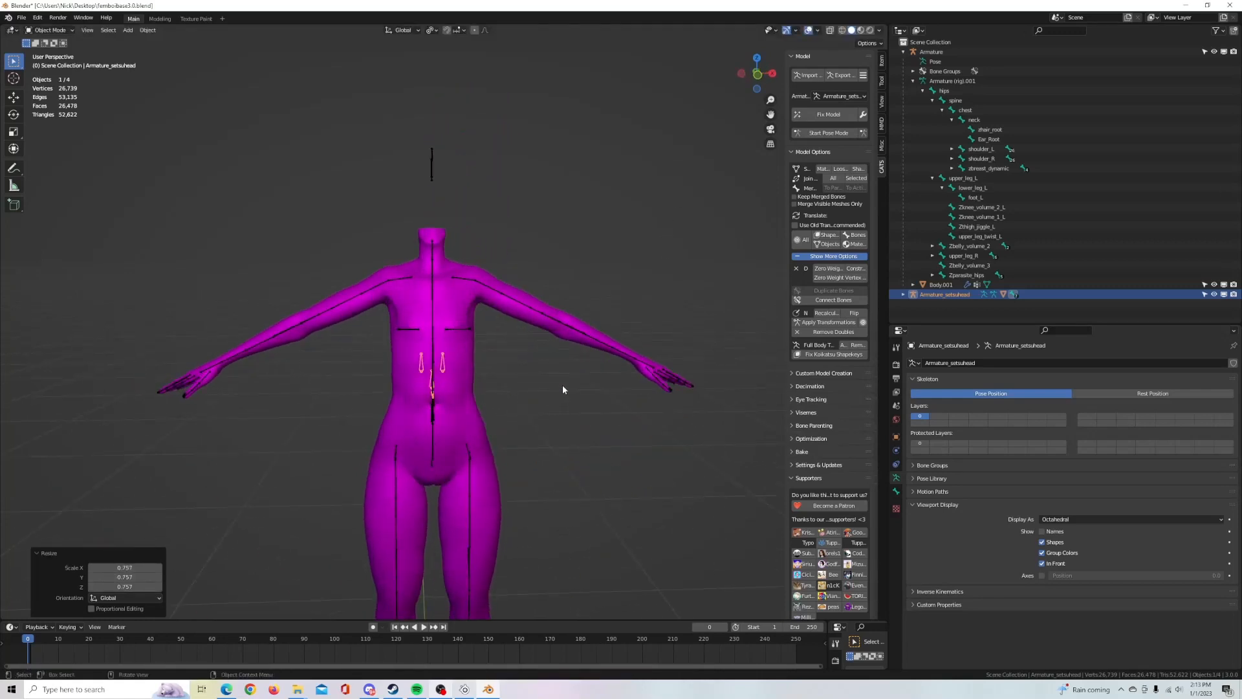
key(g)
key(z)
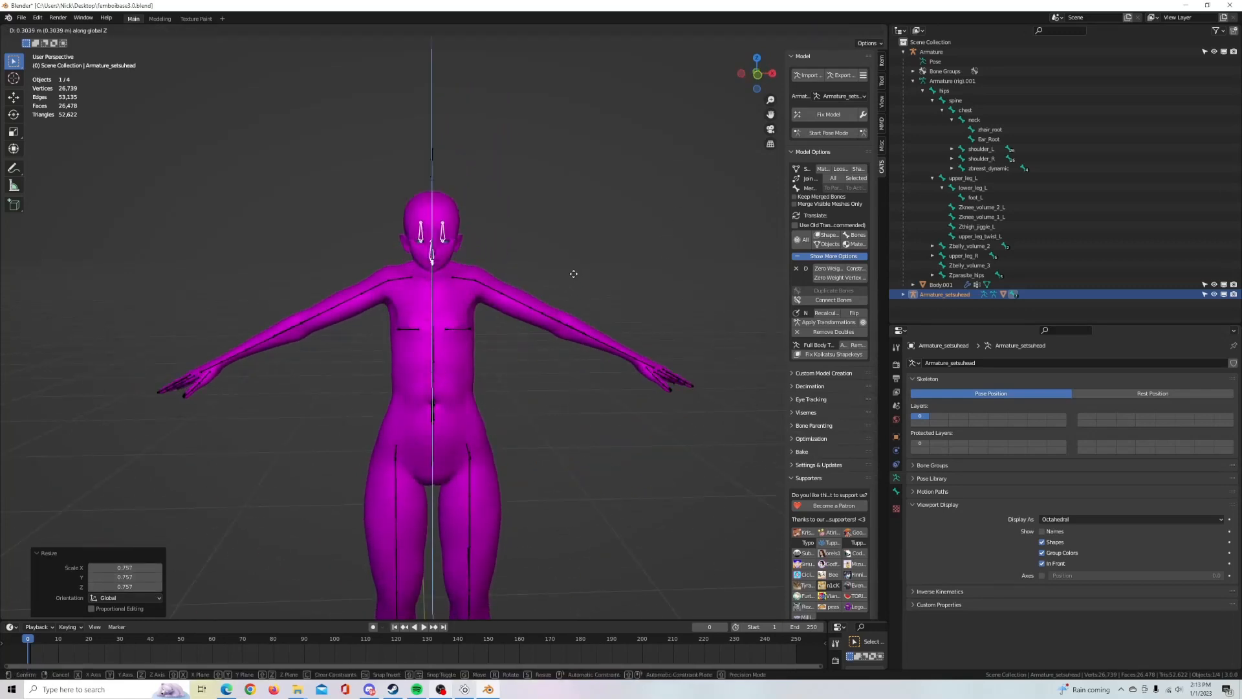
click(574, 279)
Step: Enlarge the head armature uniformly to about 1.351, lower it about 0.372 m along Z, and check the fit from several sides
key(s)
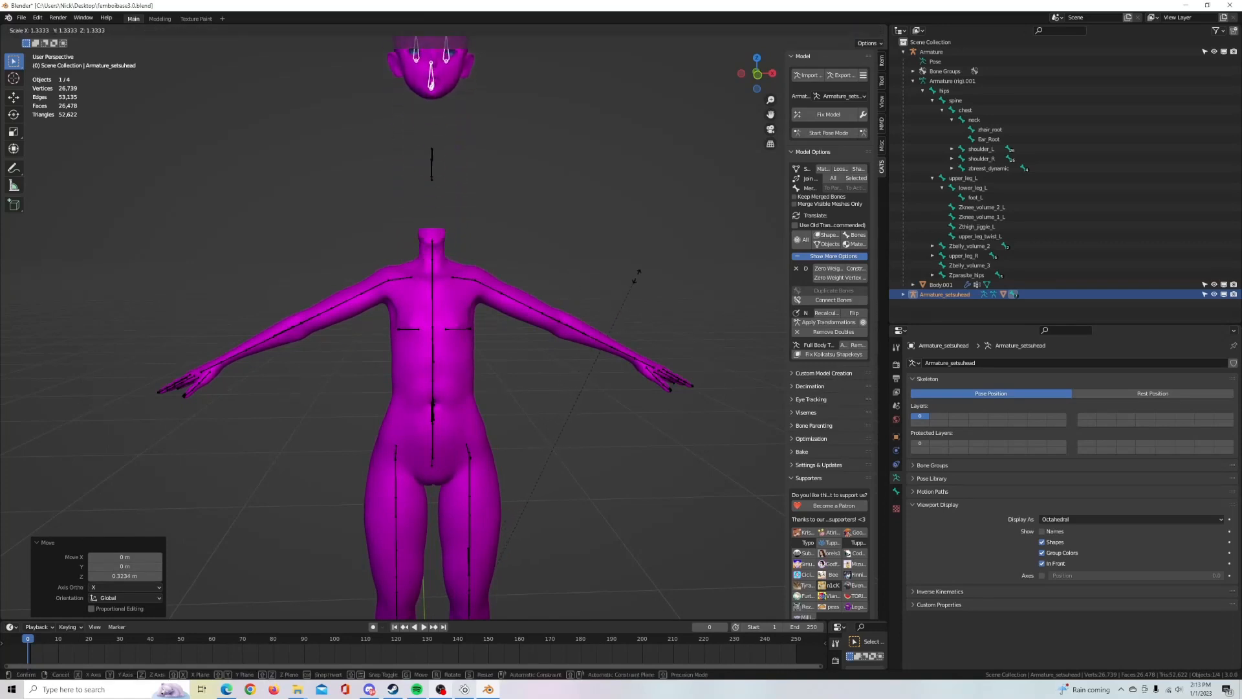
click(638, 273)
key(g)
key(z)
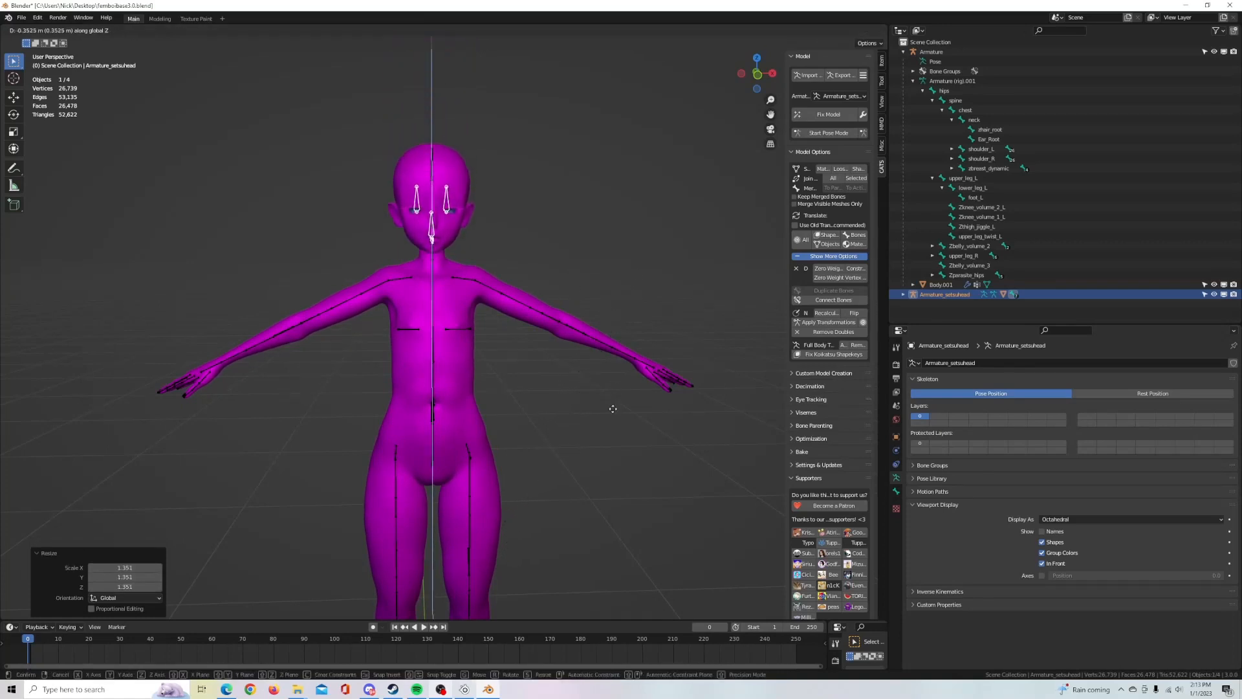
click(613, 412)
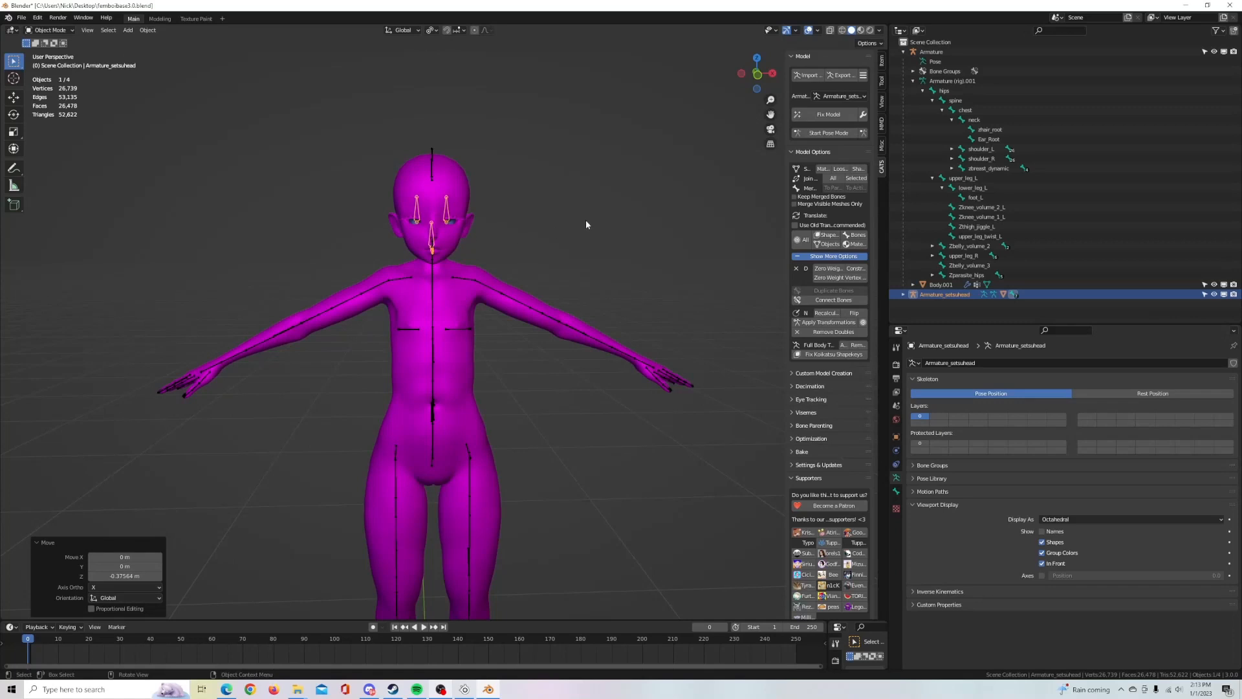
middle_drag(525, 274, 535, 158)
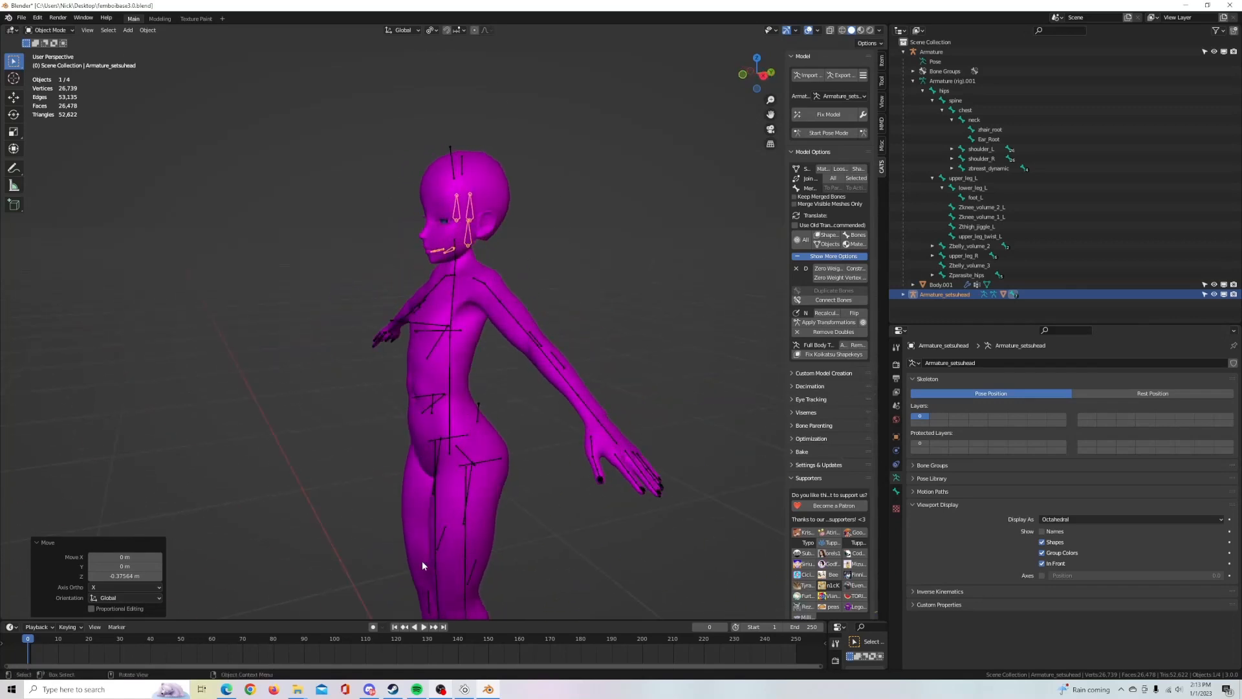
middle_drag(398, 277, 477, 278)
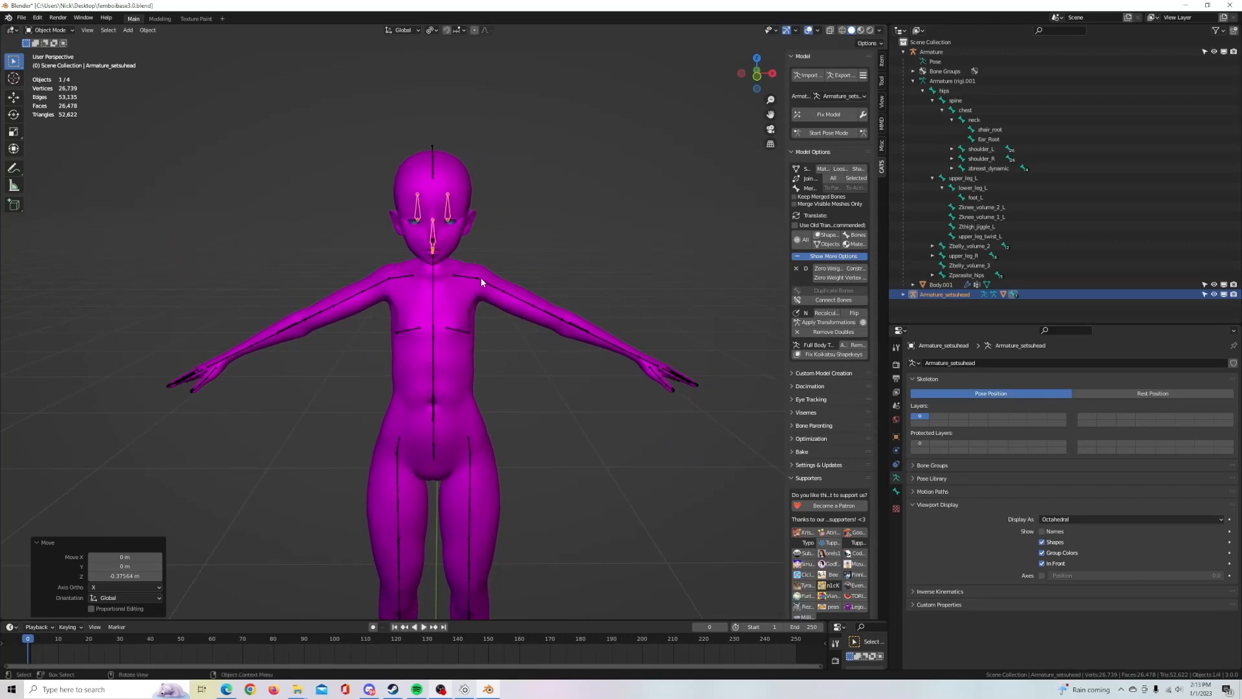
scroll(561, 301, up, 1)
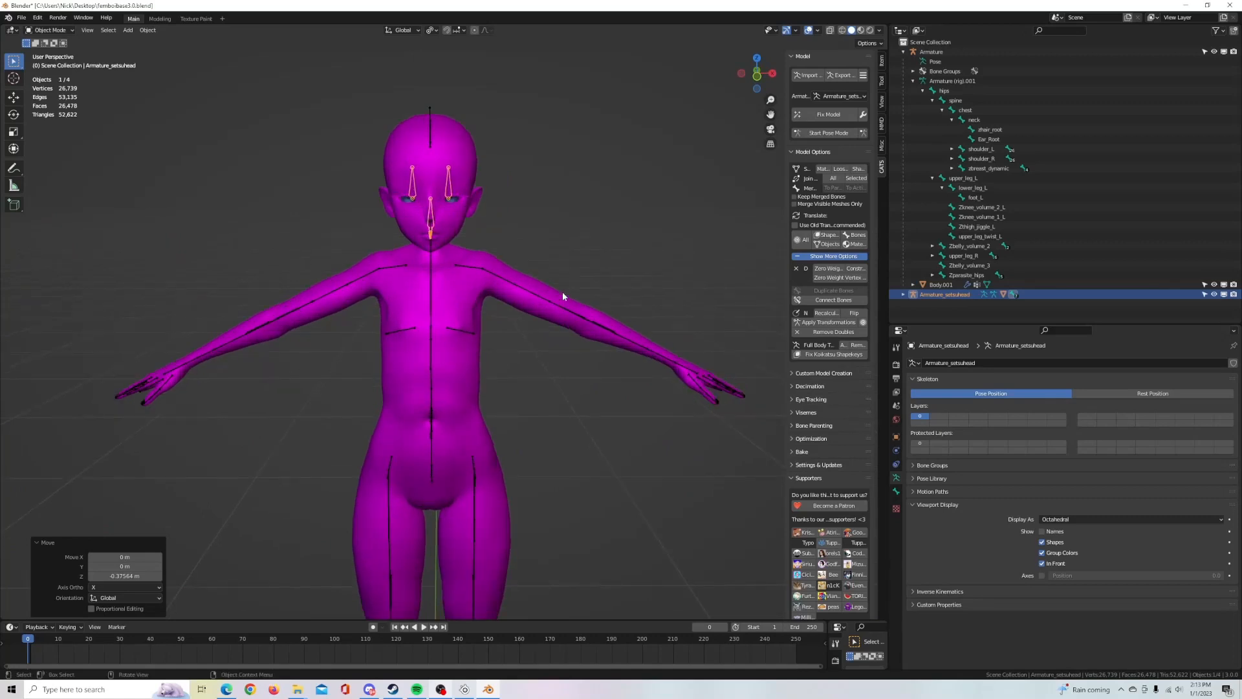
Step: Set the head armature's origin to its geometry and scale it uniformly to about 0.842
right_click(547, 200)
mouse_move(547, 200)
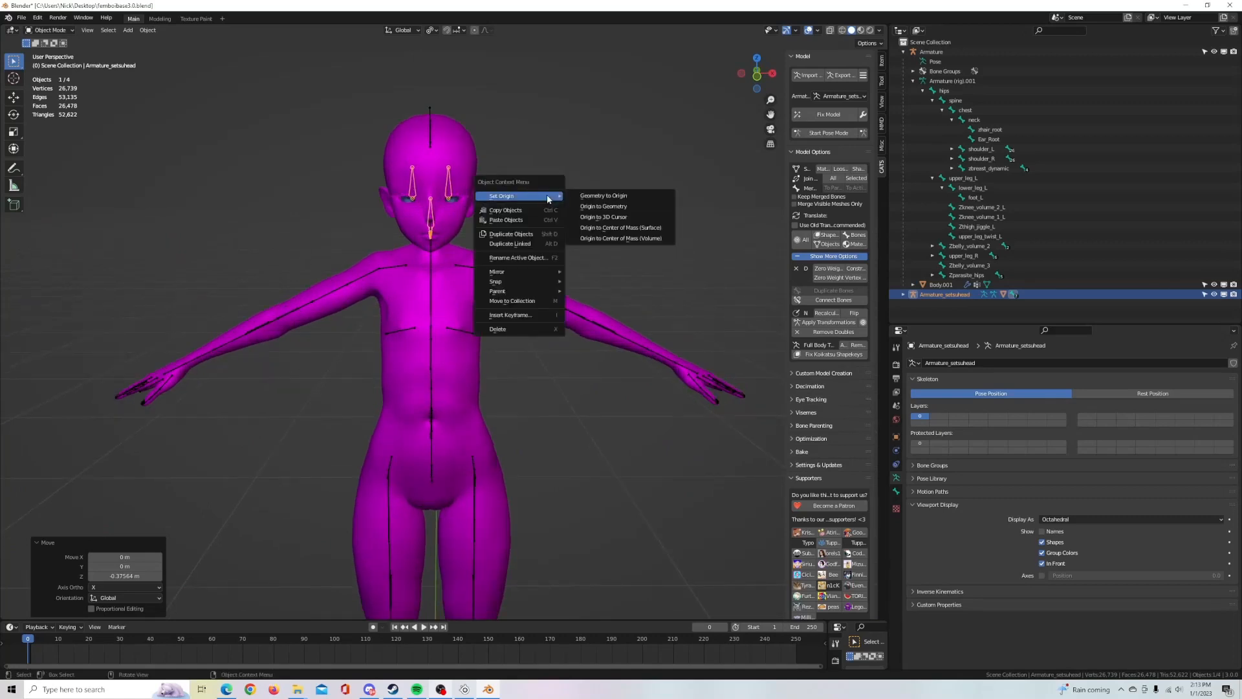
key(Escape)
right_click(554, 207)
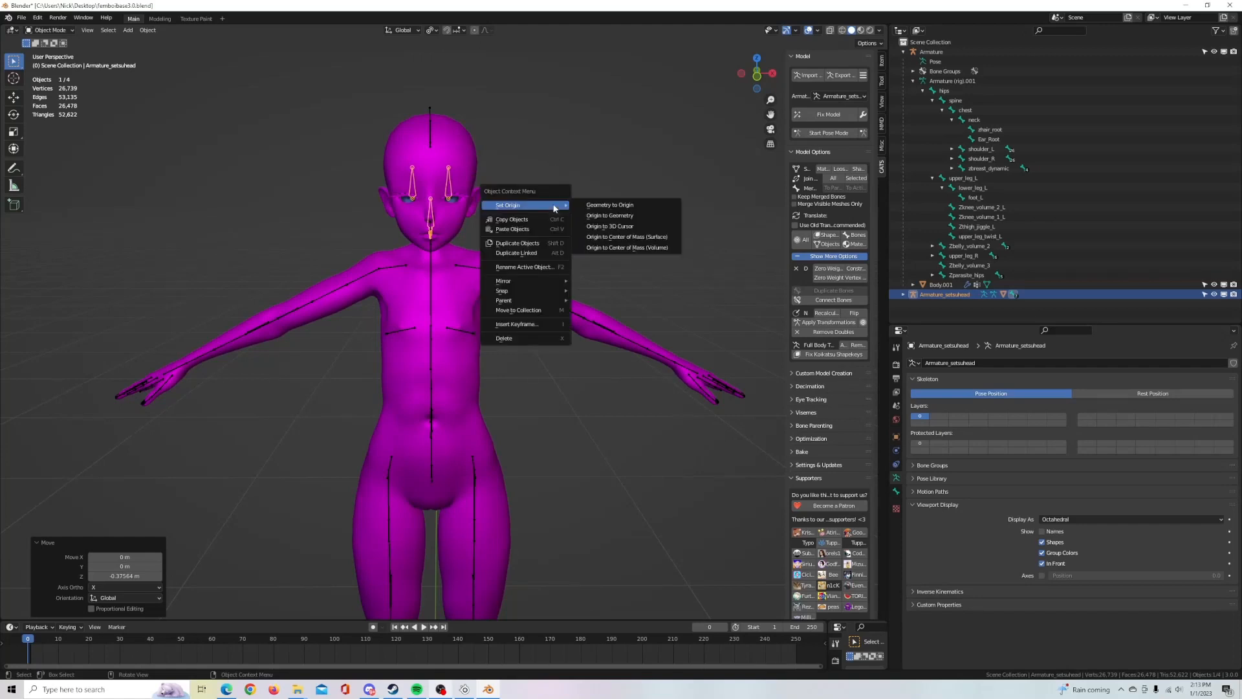
click(631, 217)
key(s)
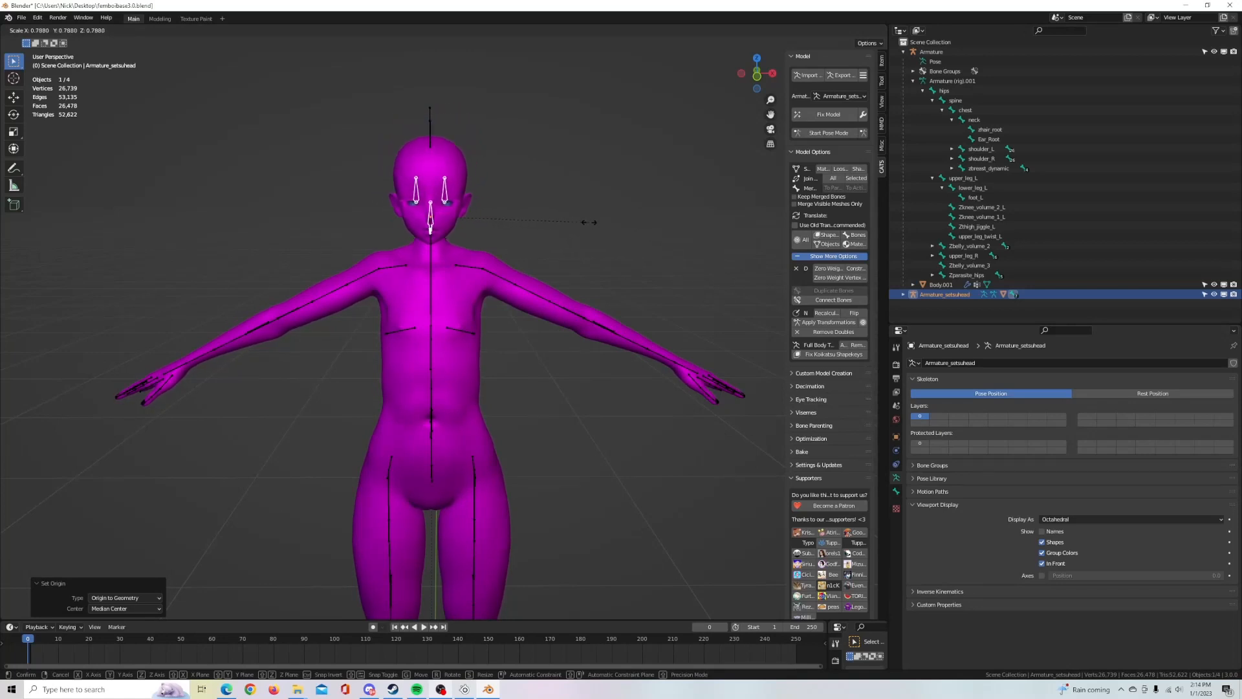
click(607, 227)
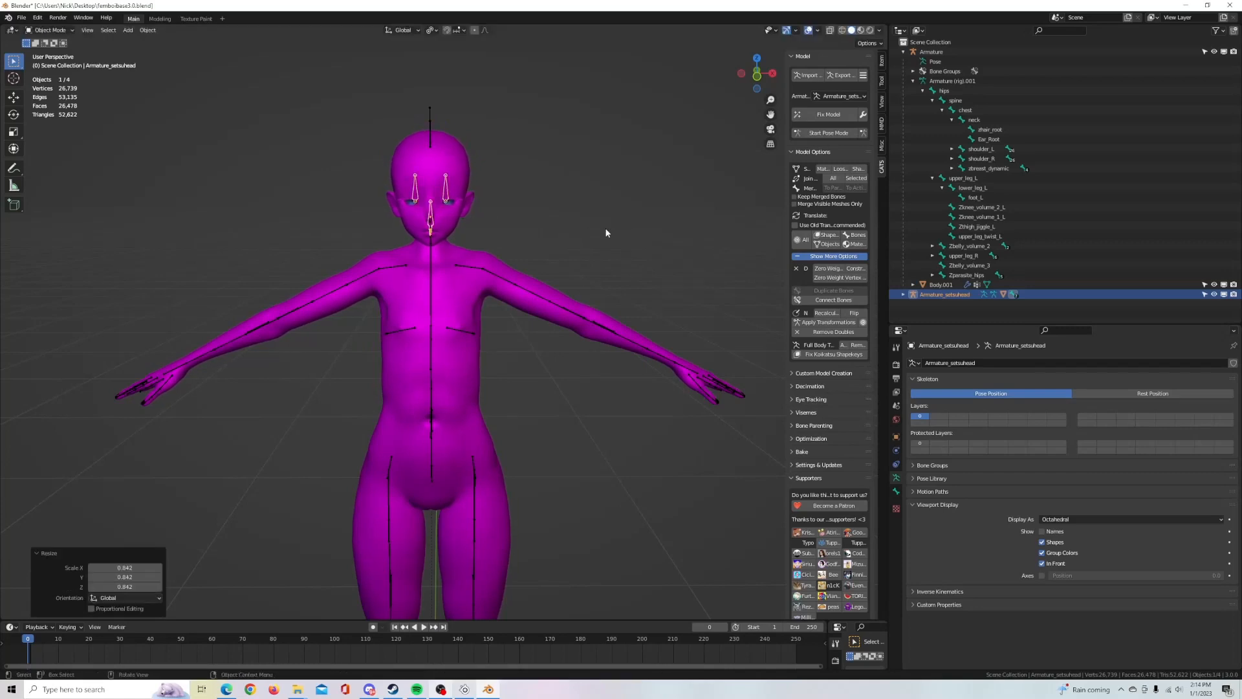
Step: Judge the head against the full body from the front and scale the head armature uniformly to about 1.071
scroll(607, 239, down, 3)
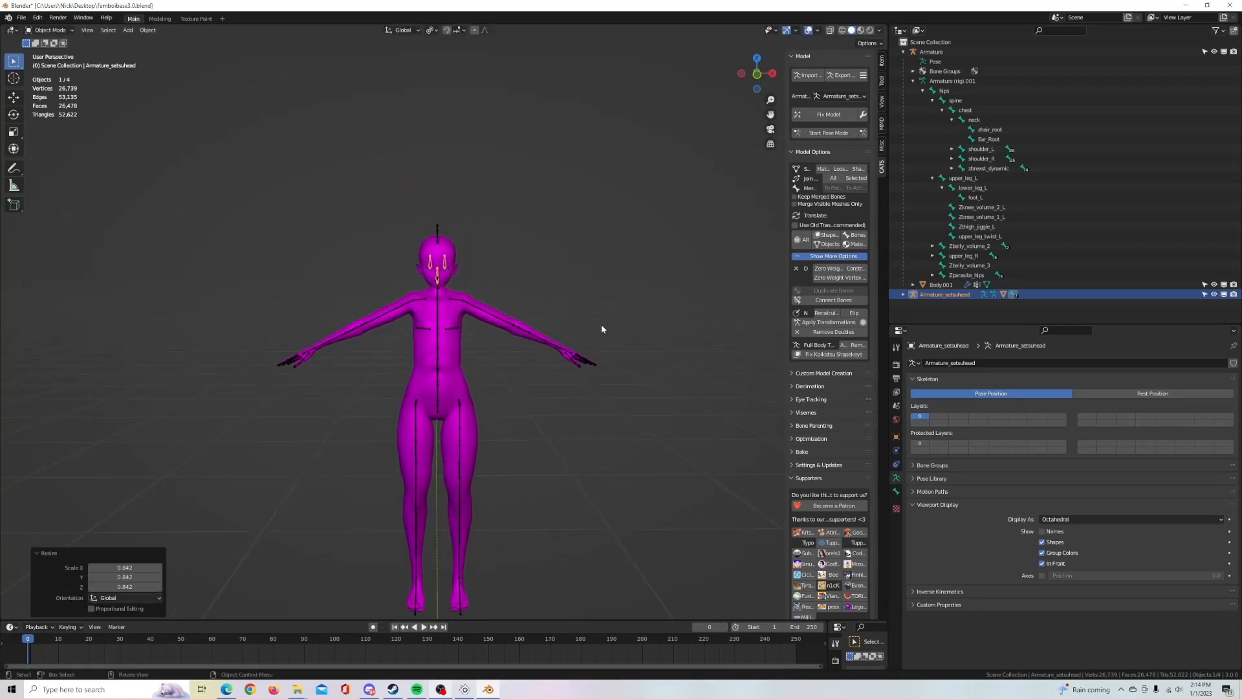
shift+middle_drag(601, 329, 620, 293)
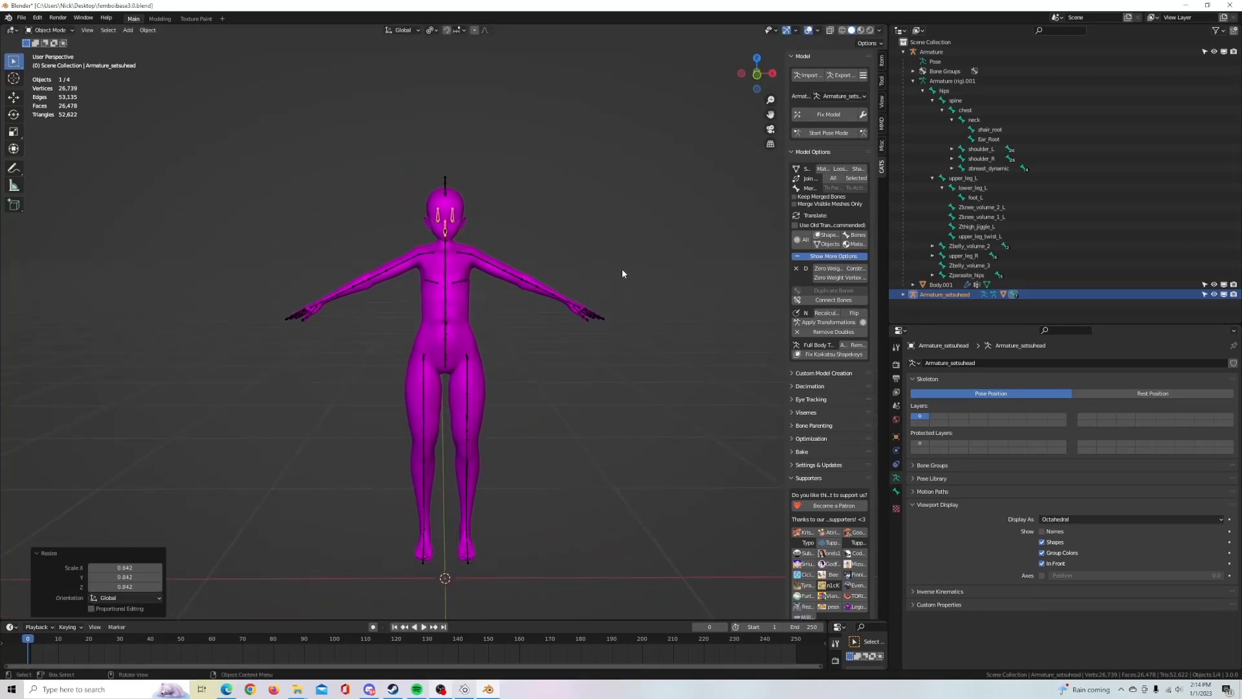
key(s)
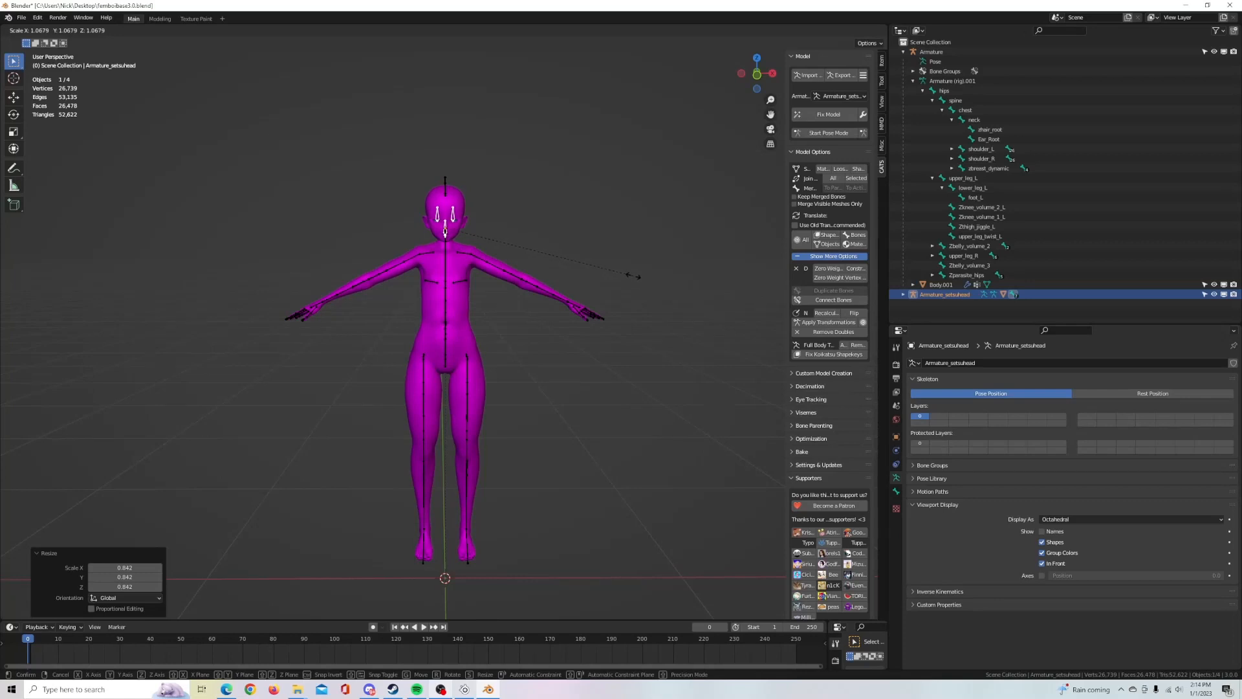
click(633, 275)
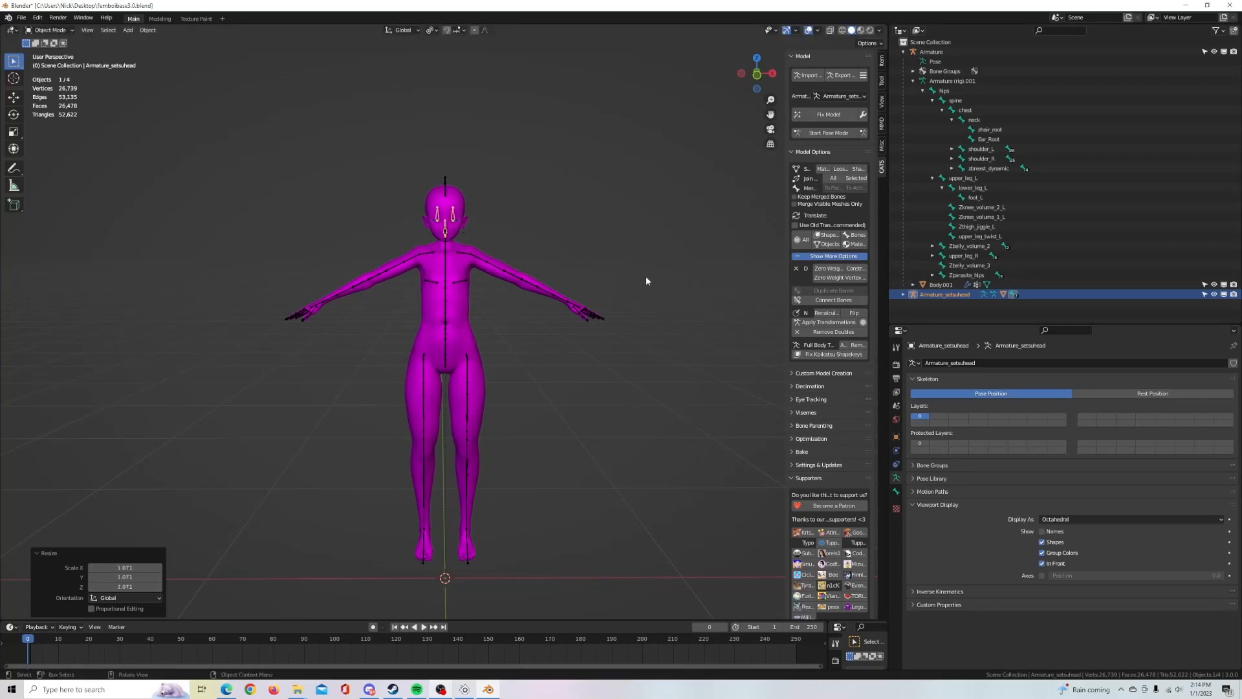
Step: Enlarge the head armature slightly more with a uniform scale of about 1.034
key(s)
key(Escape)
key(s)
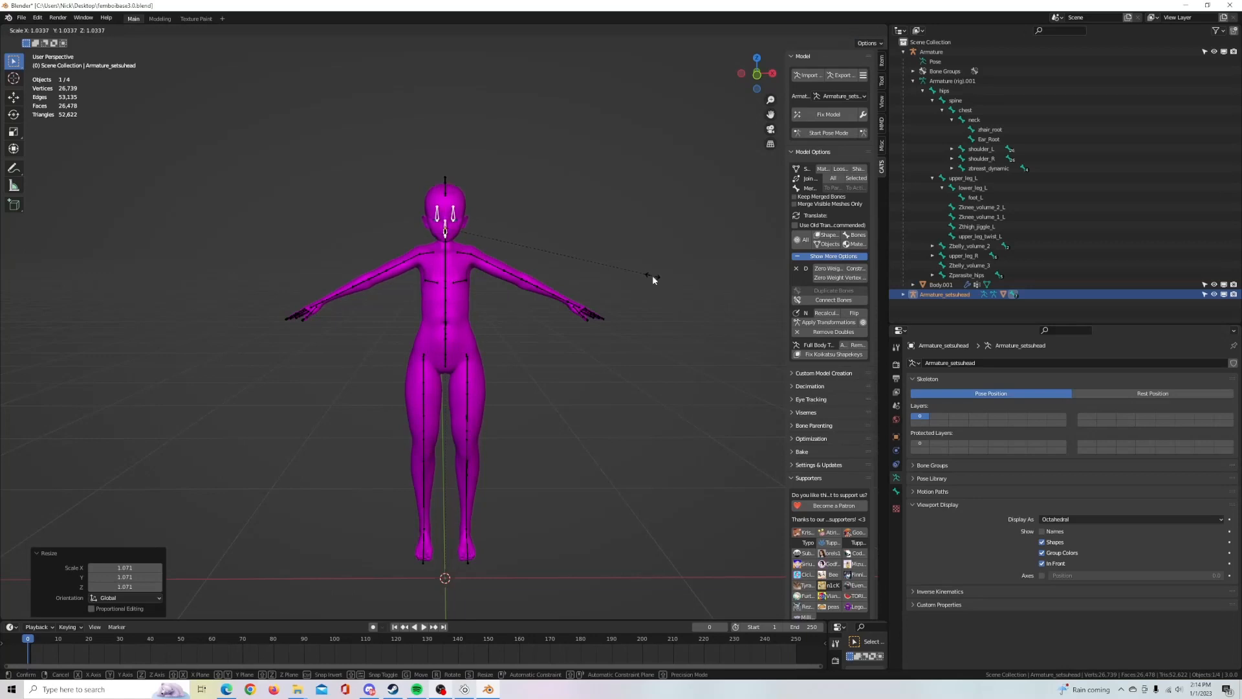
click(650, 276)
mouse_move(650, 276)
middle_down()
mouse_move(549, 282)
mouse_move(673, 270)
middle_up()
scroll(673, 270, down, 2)
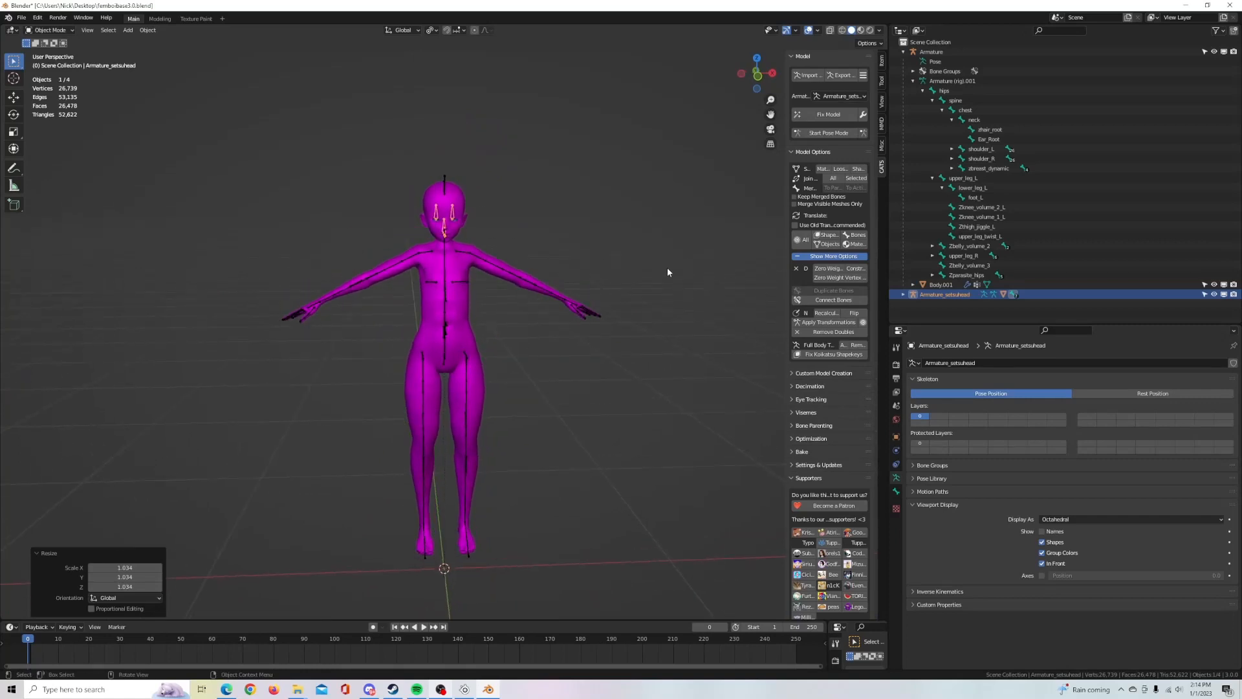
Step: Refine the head size with uniform scales of about 0.947 from the front and about 1.018 from the side
key(s)
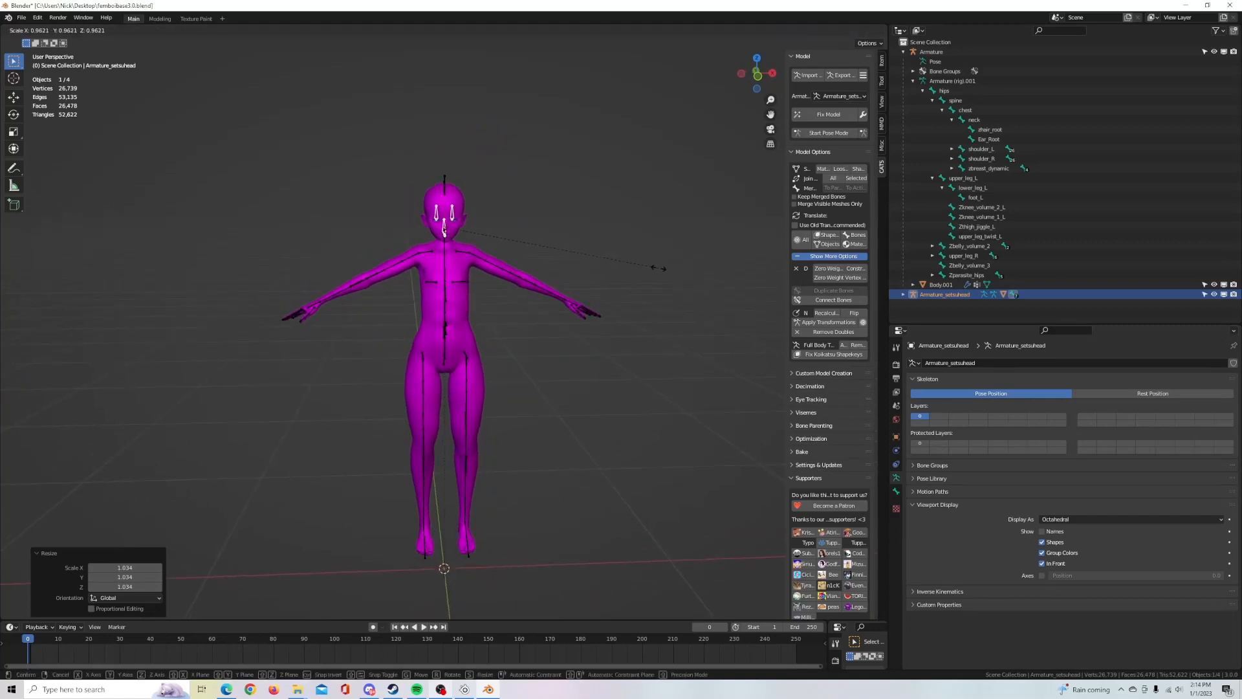
click(655, 267)
scroll(658, 281, up, 1)
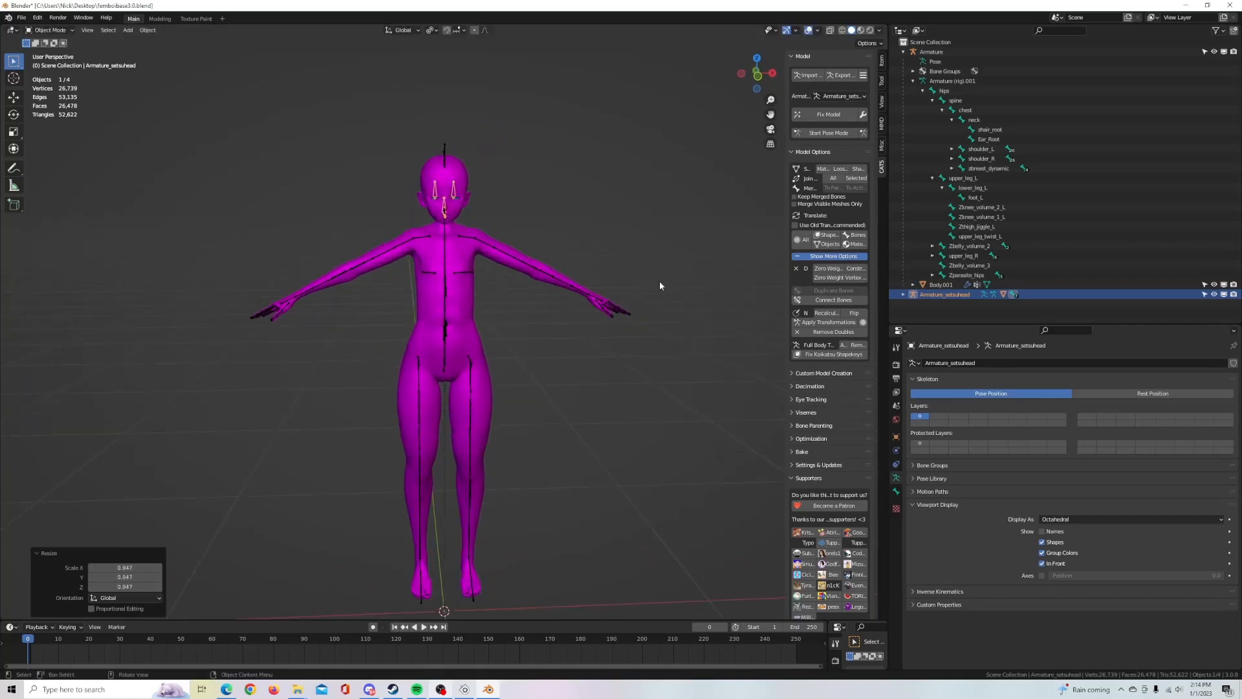
middle_drag(658, 281, 557, 278)
key(s)
click(535, 286)
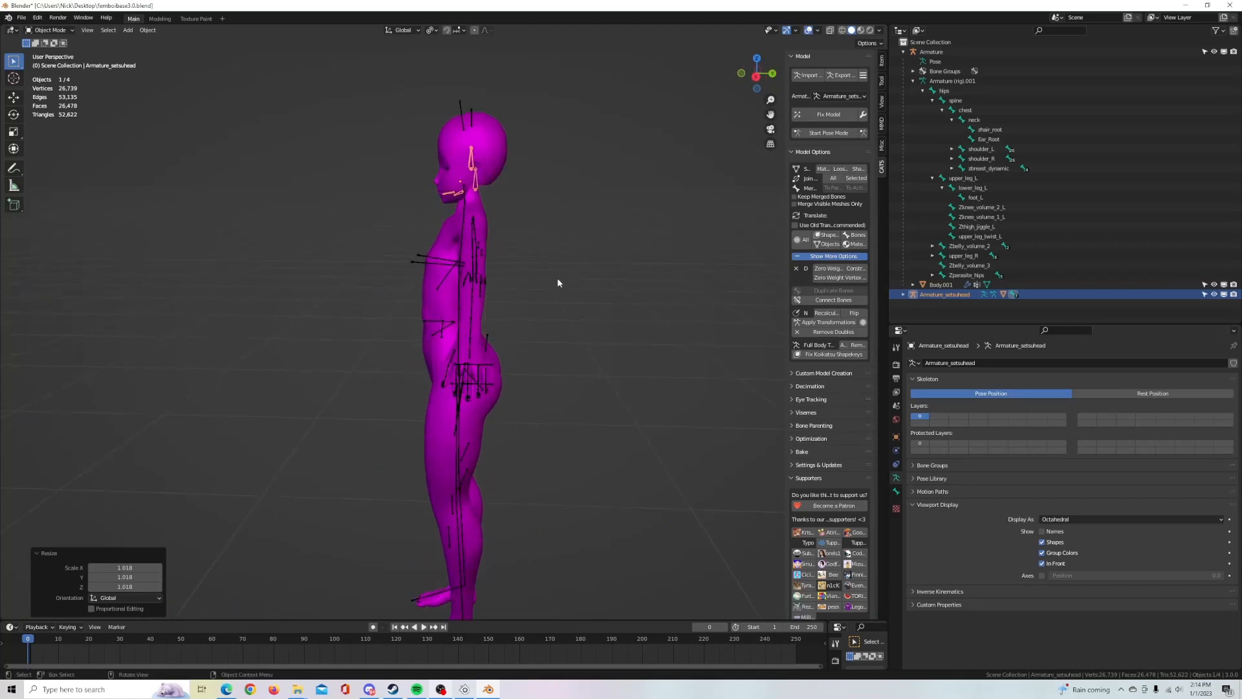
Step: Raise the head armature about 0.041 m along Z so that the head sits on top of the neck
scroll(560, 280, up, 5)
shift+middle_drag(576, 228, 548, 339)
key(g)
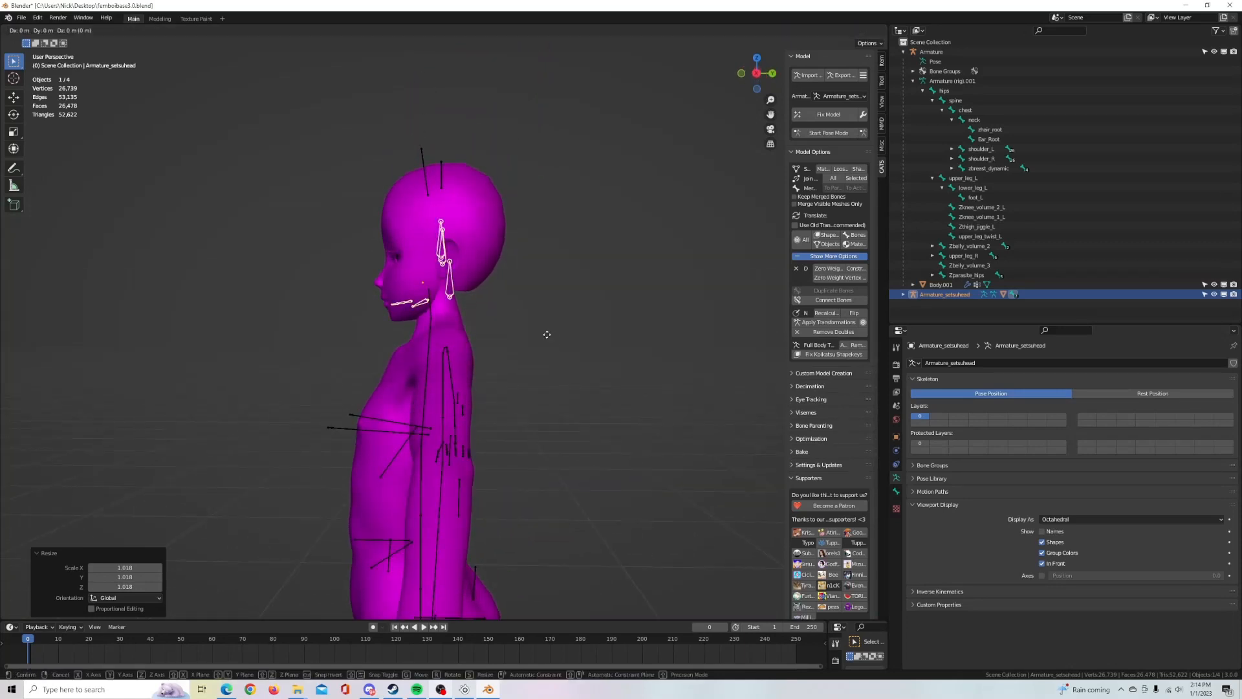
key(z)
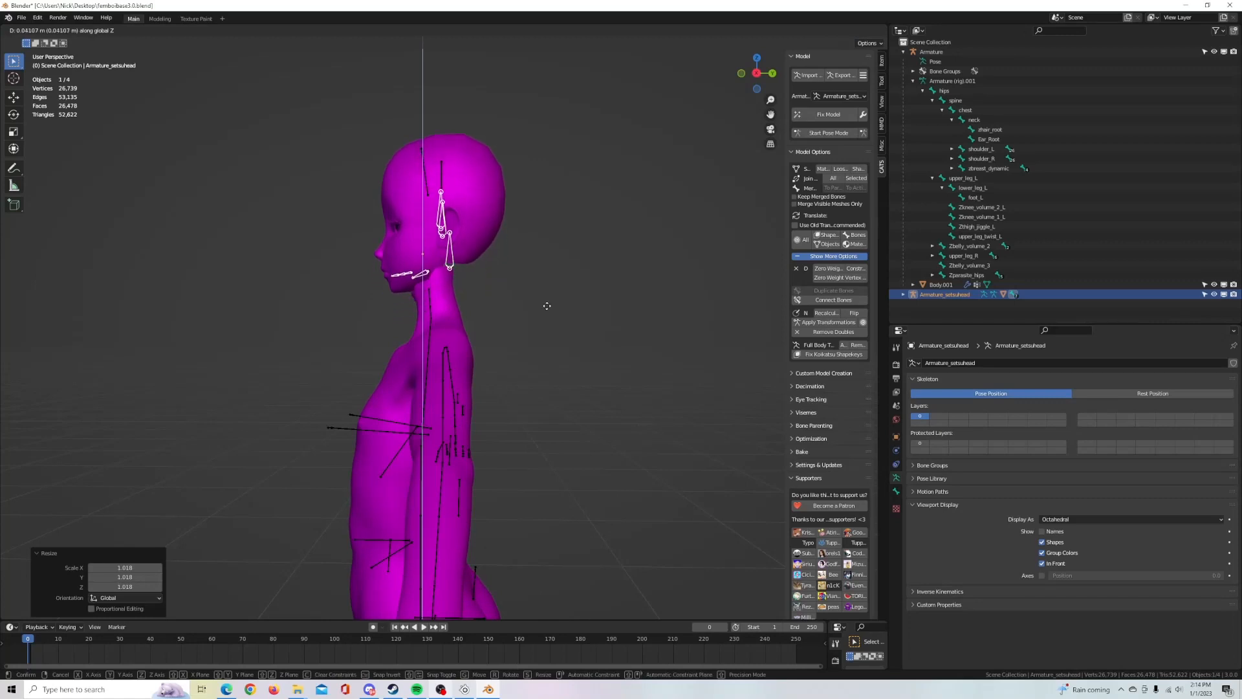
click(547, 310)
scroll(546, 312, up, 4)
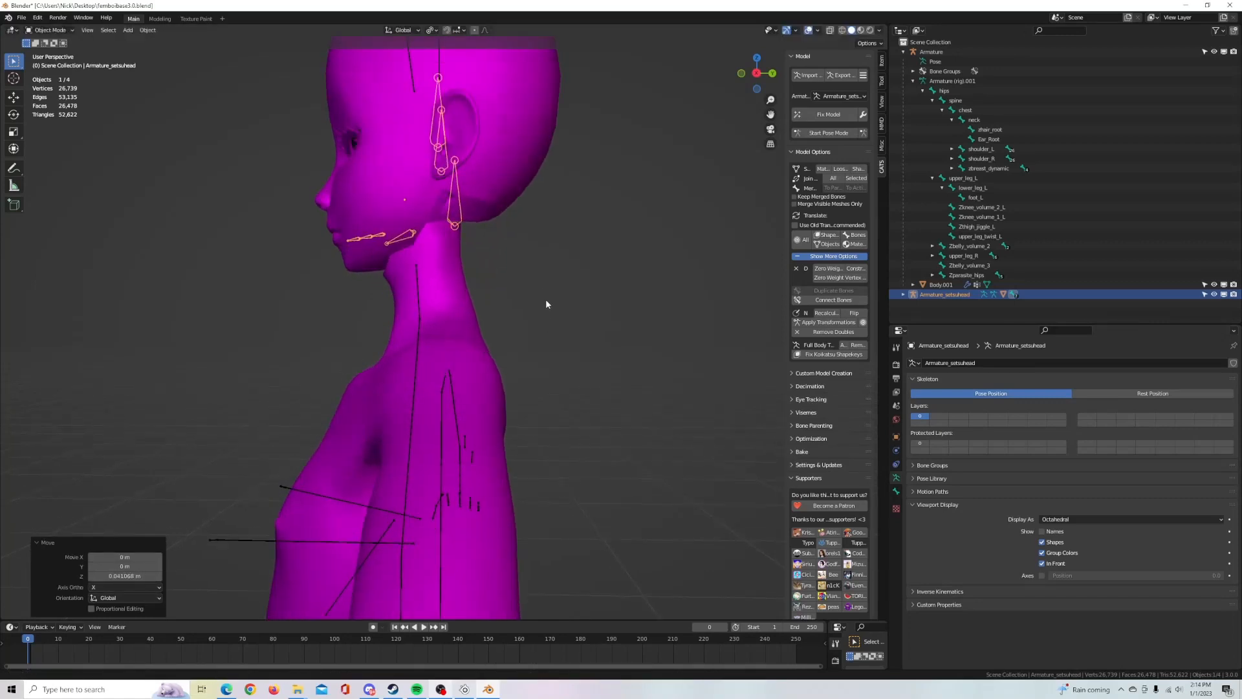
scroll(546, 299, down, 1)
Step: Select the Body.001 mesh, switch it to Weight Paint mode, and examine the head group's weights on the neck from behind
click(474, 366)
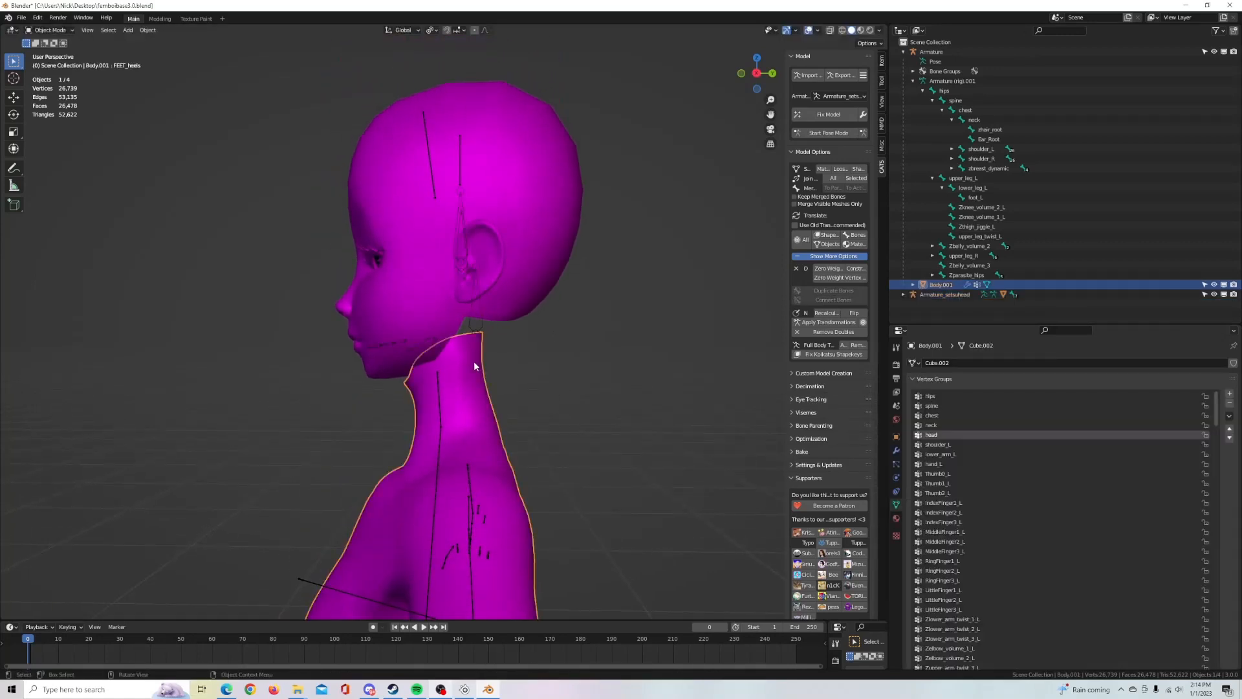
click(49, 30)
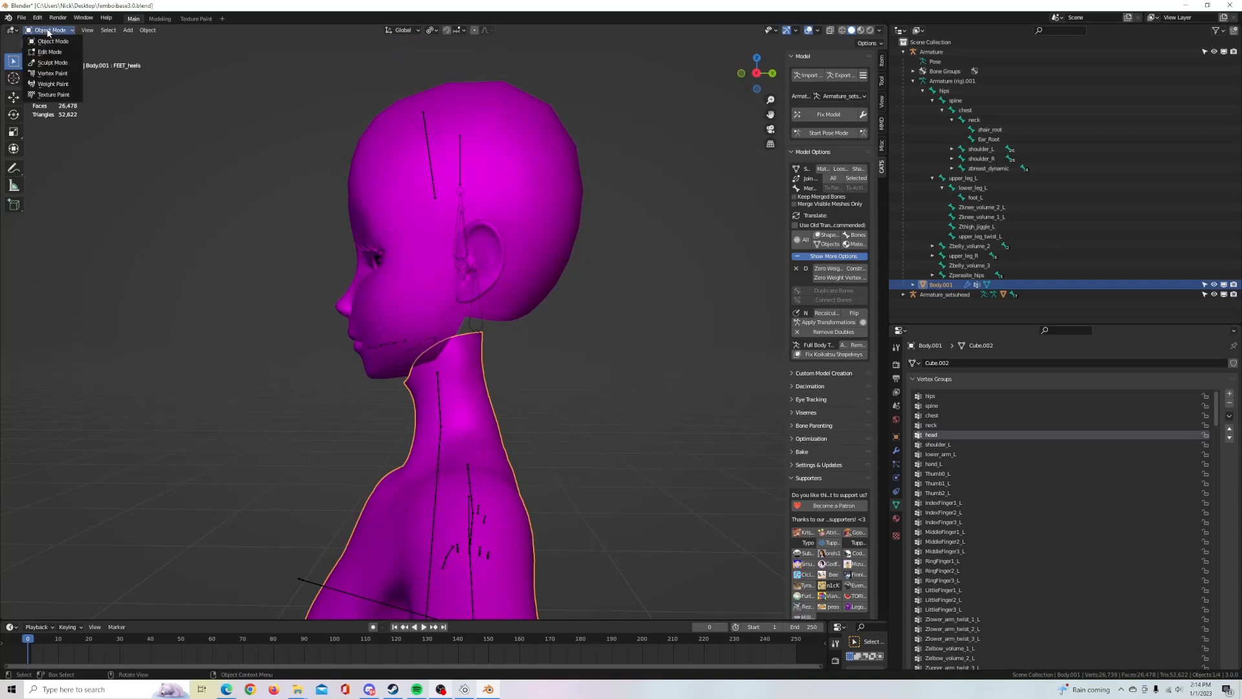
click(48, 81)
mouse_move(641, 406)
middle_down()
mouse_move(406, 410)
mouse_move(374, 396)
middle_up()
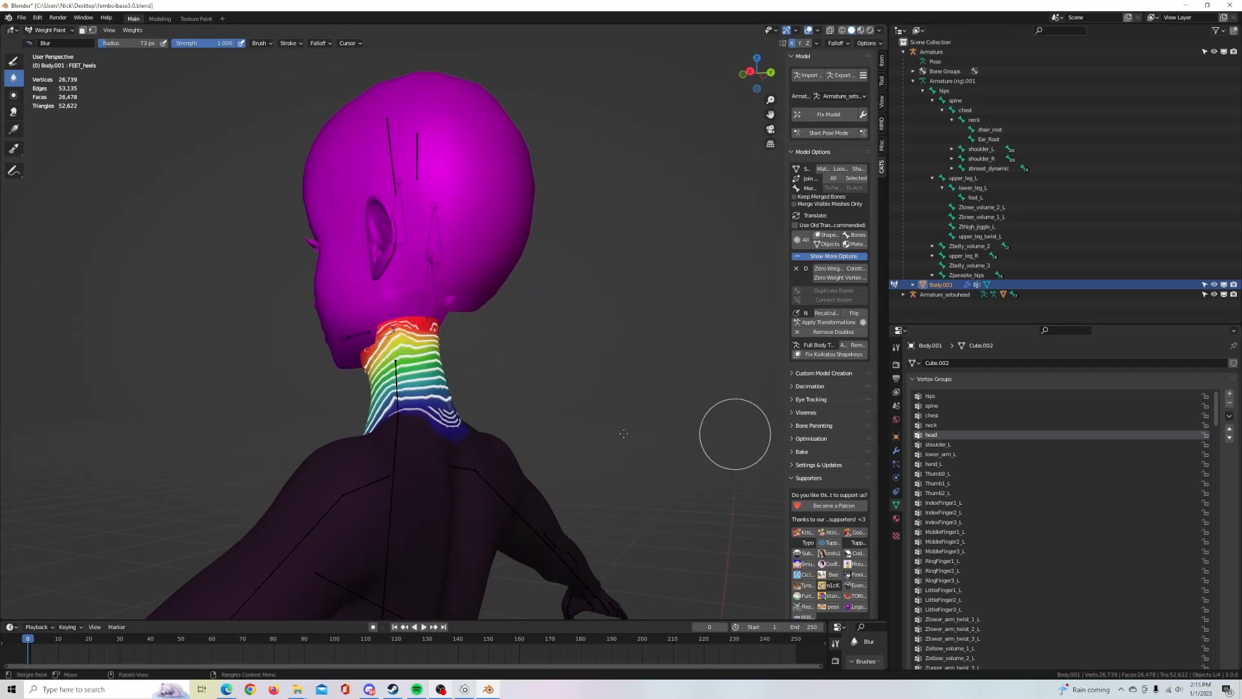
mouse_move(343, 338)
middle_down()
mouse_move(393, 347)
mouse_move(418, 334)
mouse_move(374, 300)
middle_up()
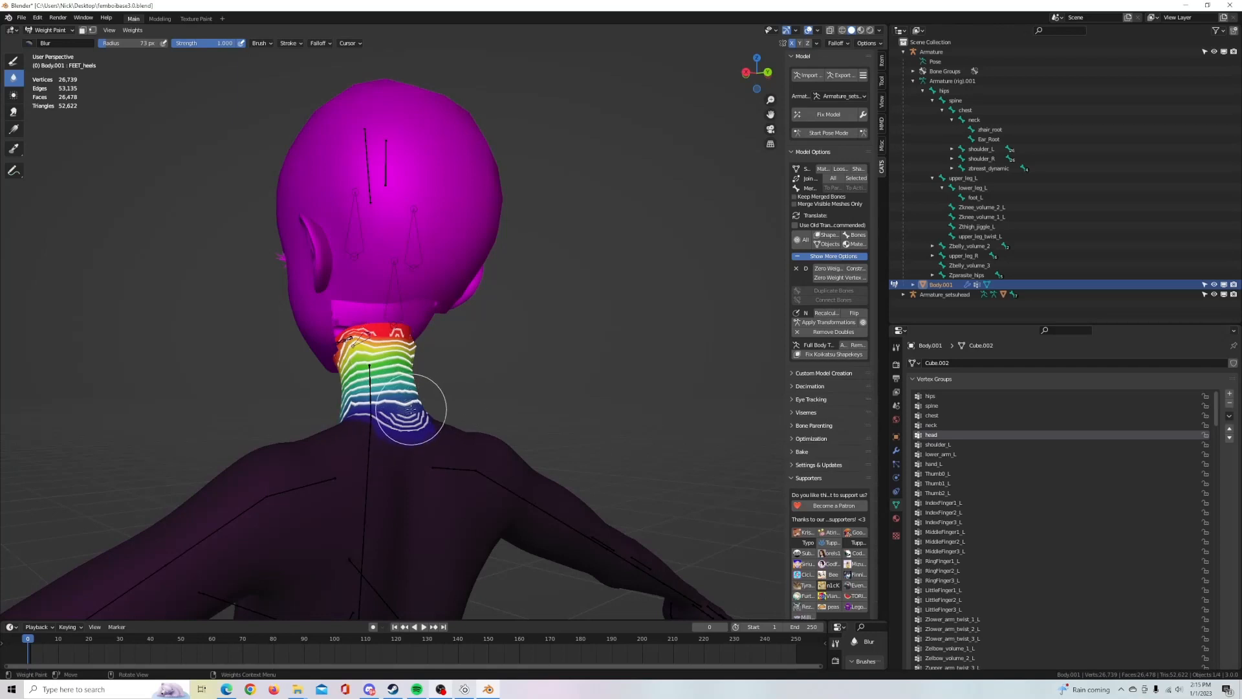
Step: Examine the head group's weights around the neck from the back and side, and return the body mesh to Object Mode
middle_drag(406, 352, 366, 396)
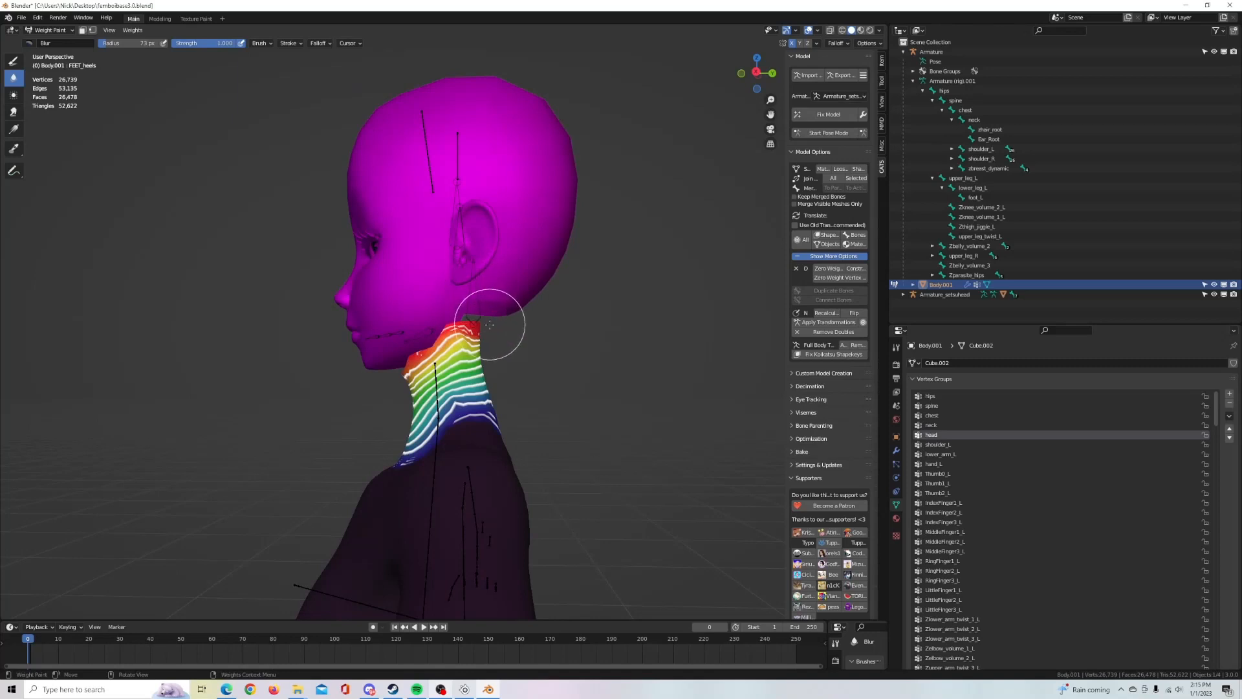
middle_drag(487, 324, 392, 338)
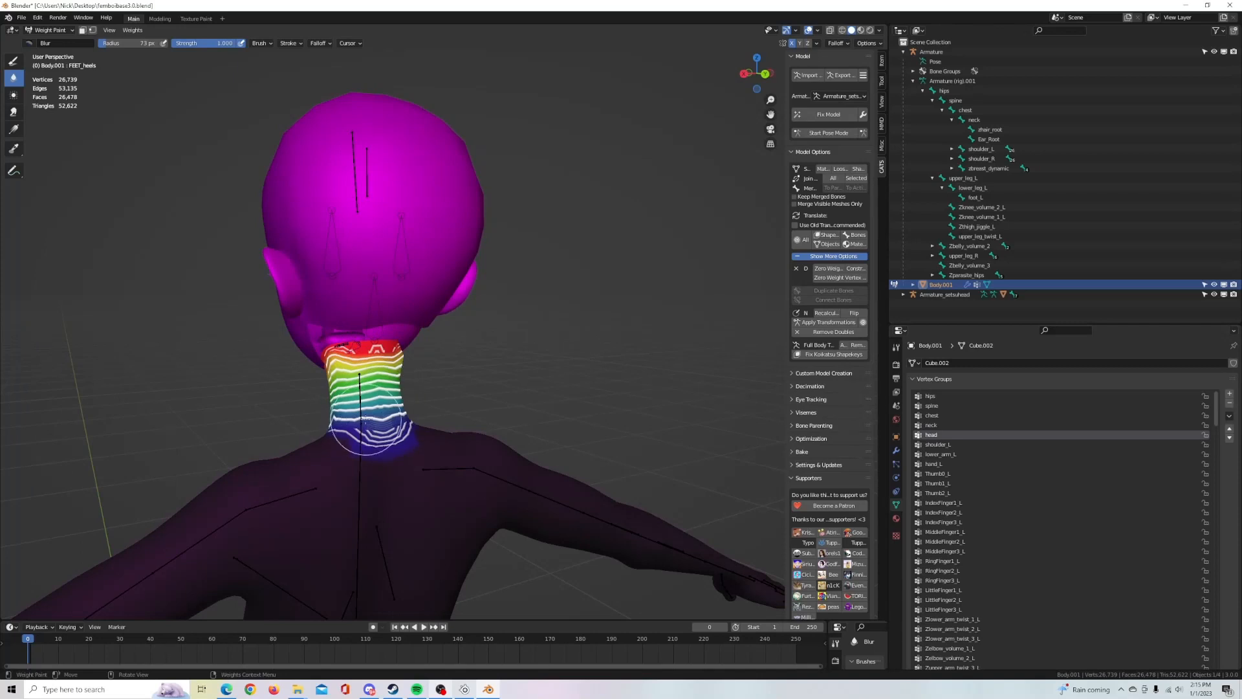
mouse_move(326, 406)
middle_down()
mouse_move(311, 417)
mouse_move(372, 408)
mouse_move(2, 58)
middle_up()
click(48, 30)
click(52, 42)
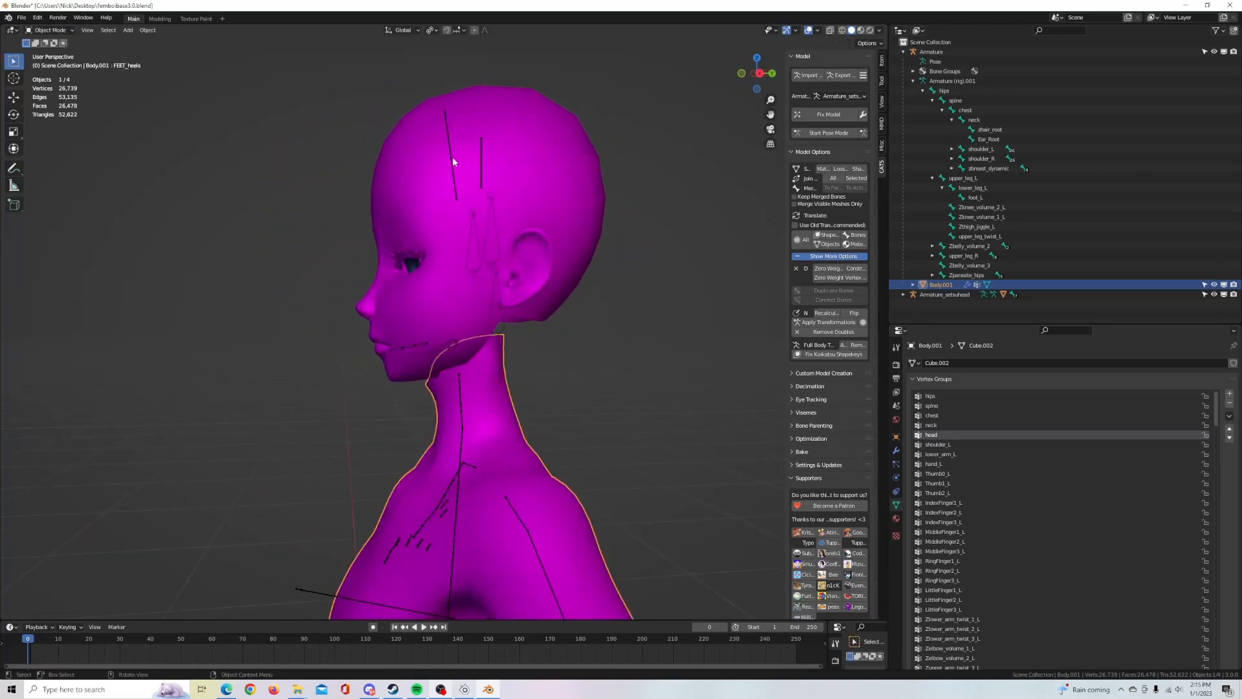
Step: Inspect the face mesh's Head group in Weight Paint mode, focusing on the jaw and neck edge, and return to Object Mode
click(503, 157)
click(75, 30)
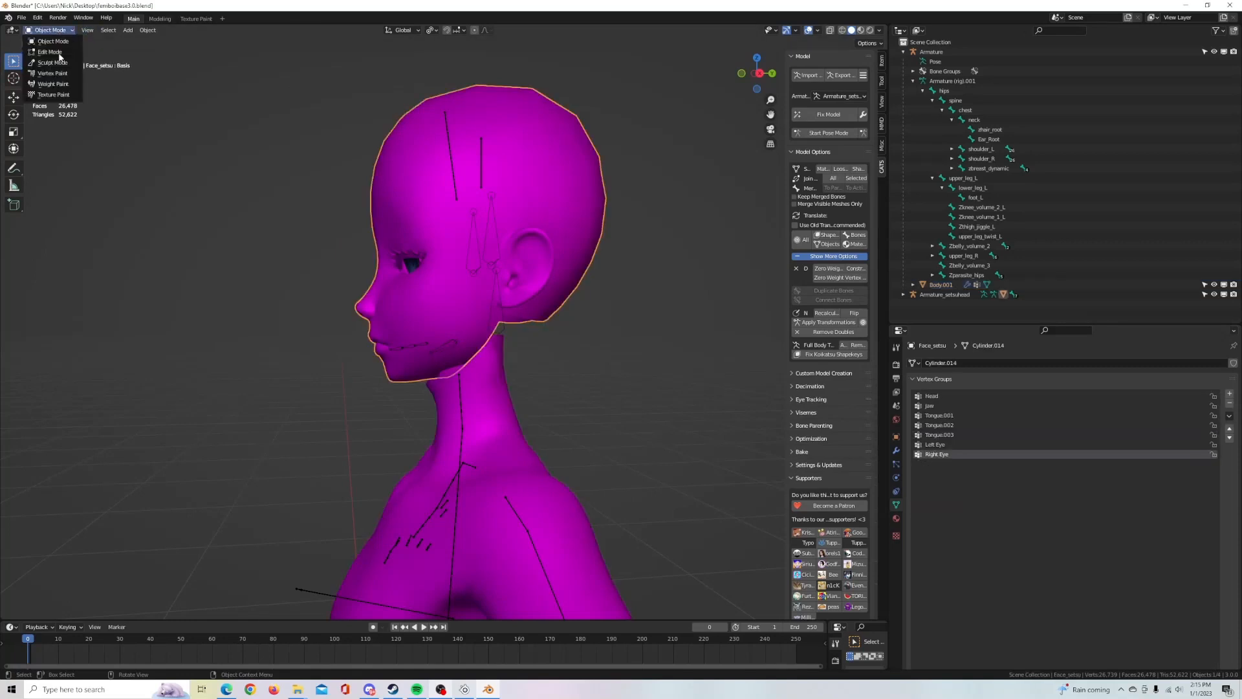
click(48, 87)
click(931, 396)
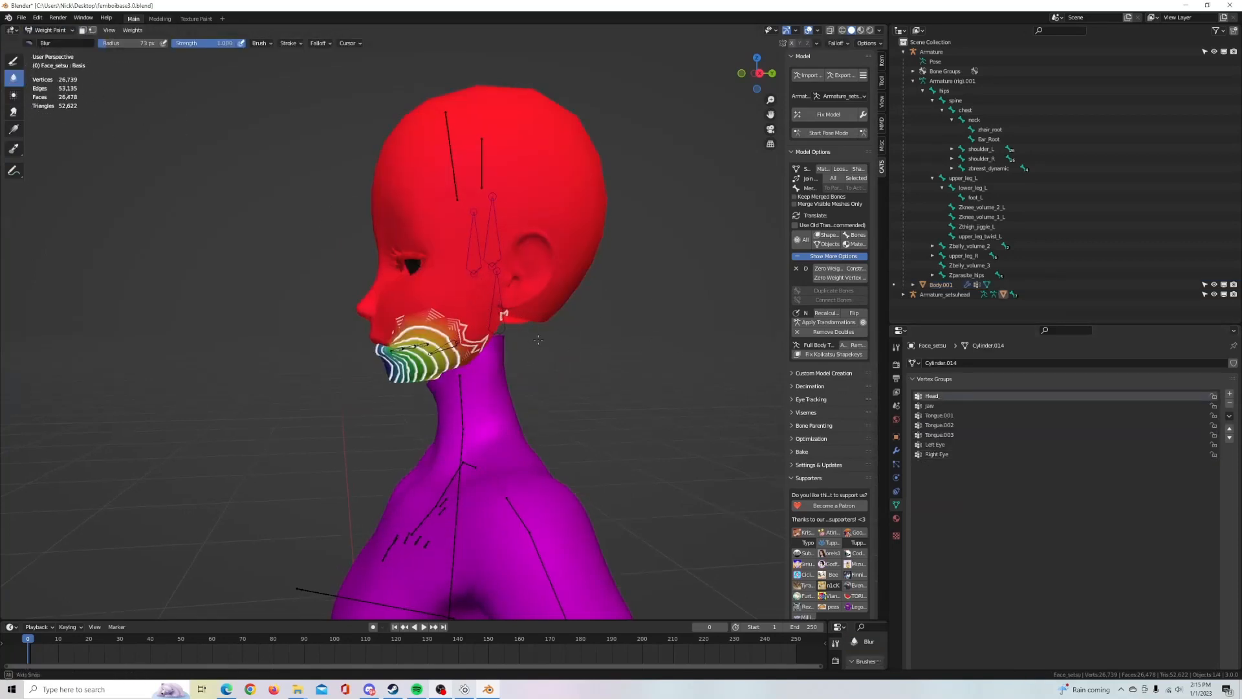
middle_drag(500, 341, 466, 110)
middle_drag(552, 305, 433, 336)
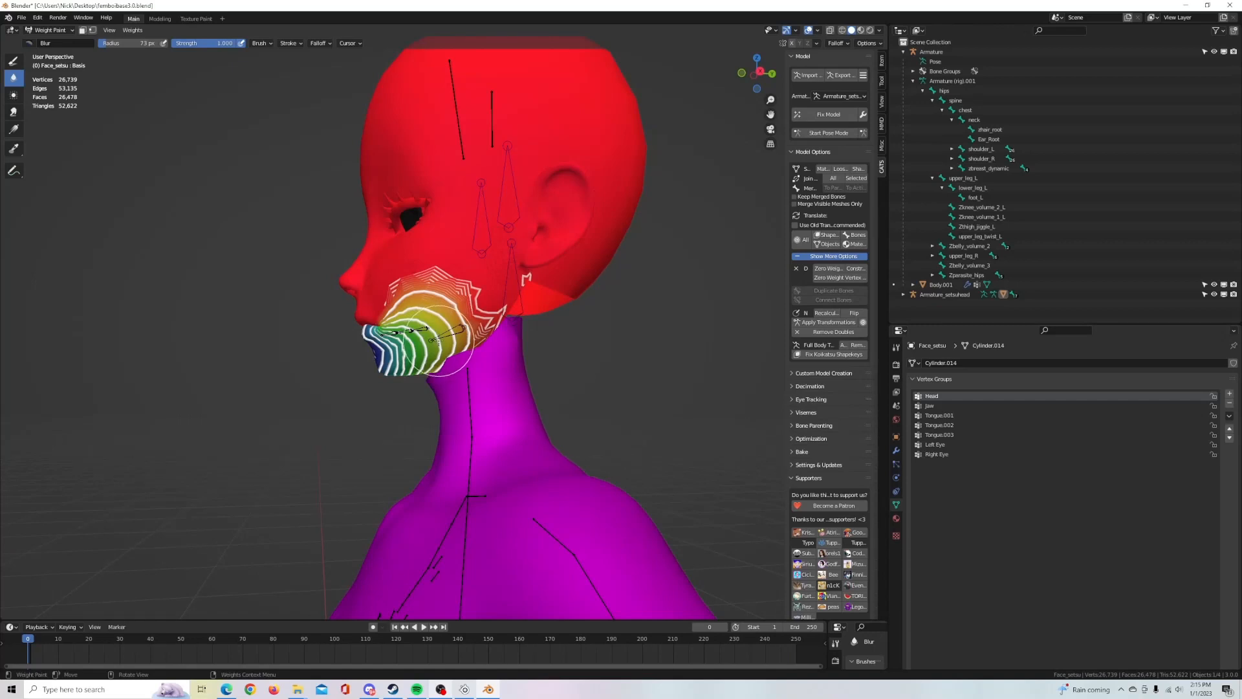
mouse_move(440, 340)
mouse_down()
mouse_move(460, 339)
mouse_move(378, 336)
mouse_move(400, 313)
mouse_up()
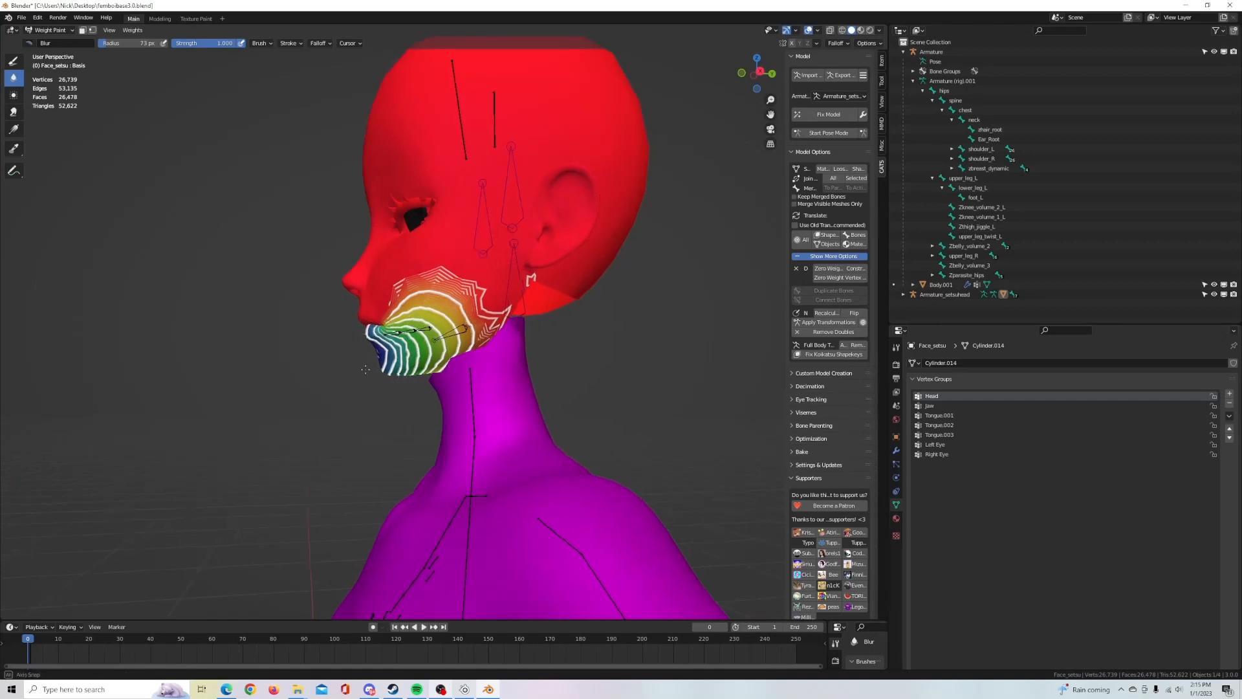
mouse_move(414, 304)
middle_down()
mouse_move(505, 362)
mouse_move(453, 343)
middle_up()
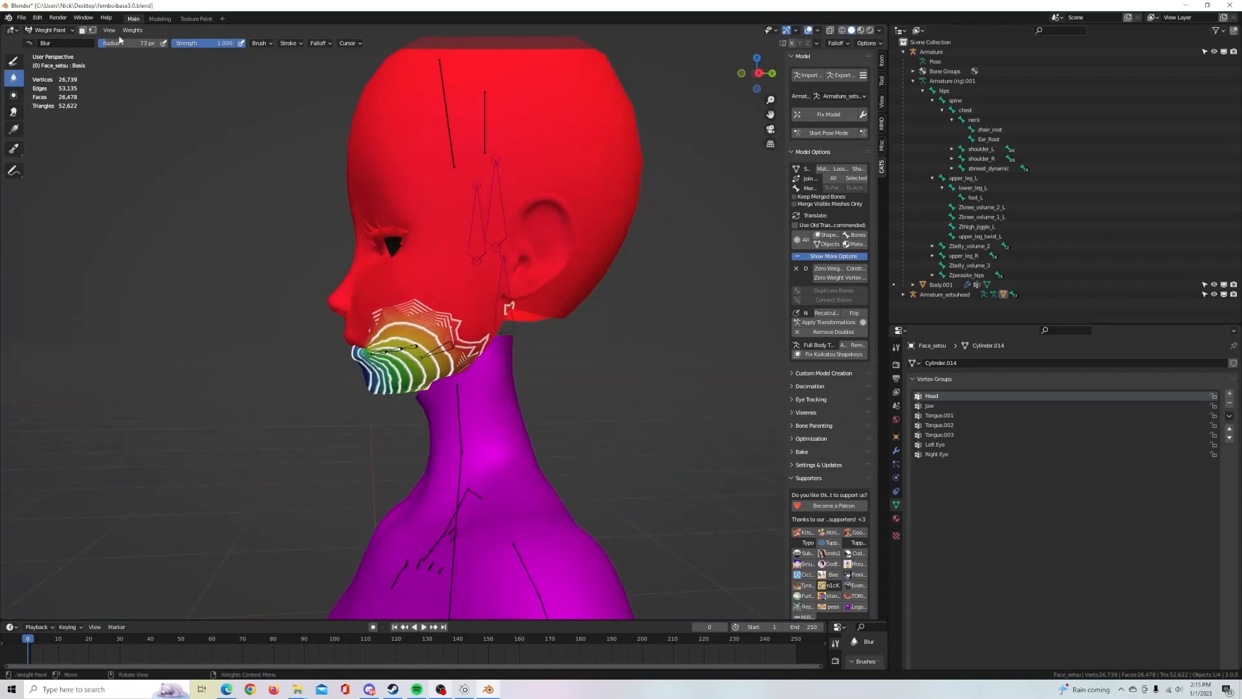
click(52, 30)
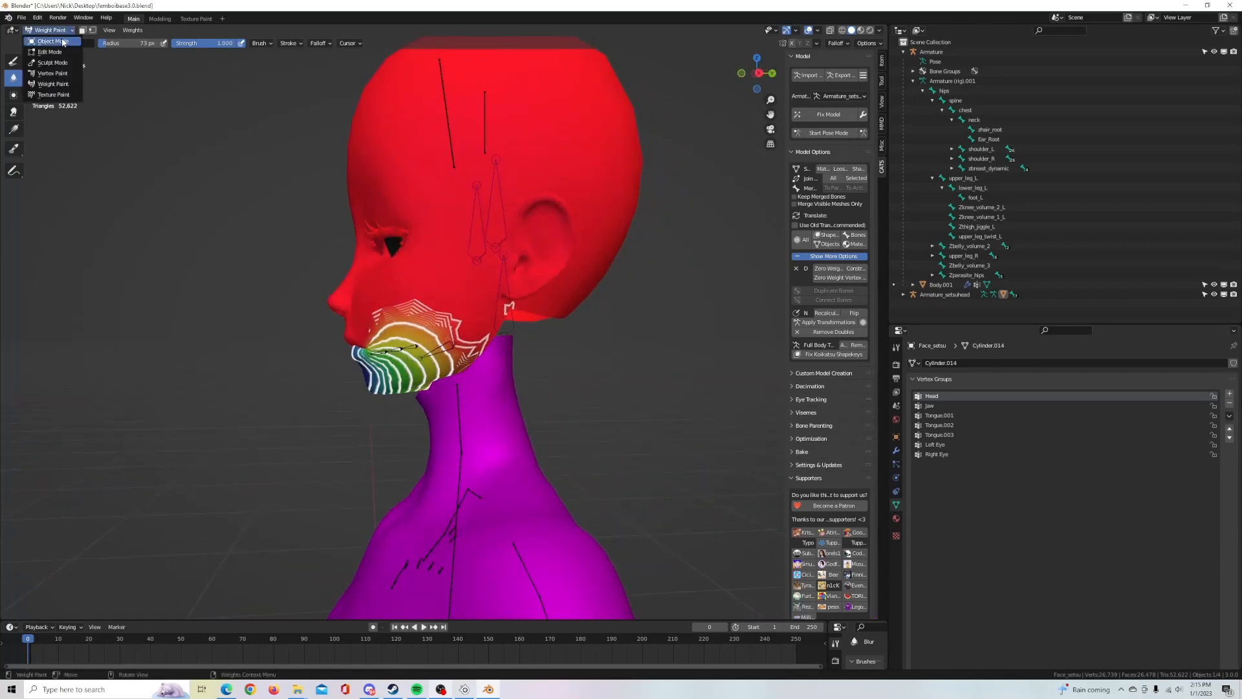
click(63, 42)
Step: Inspect the Body.001 mesh's head group in Weight Paint mode along the neck's upper rim, and return to Object Mode
click(515, 393)
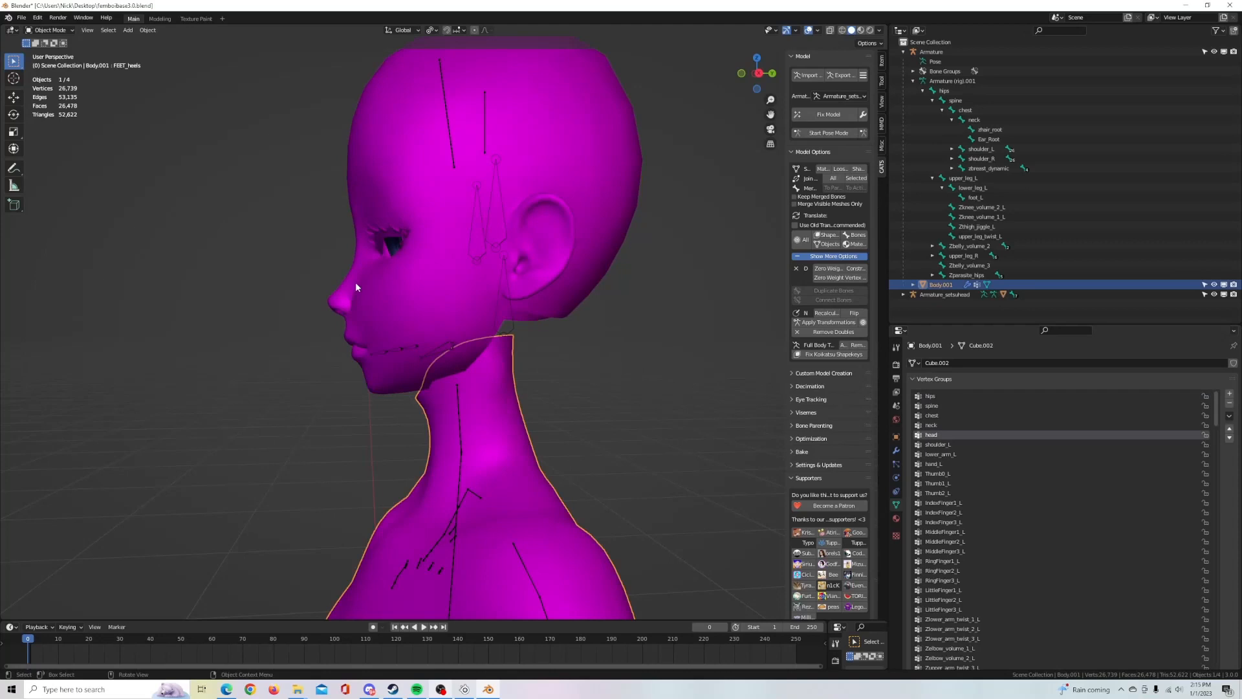
click(51, 30)
click(51, 81)
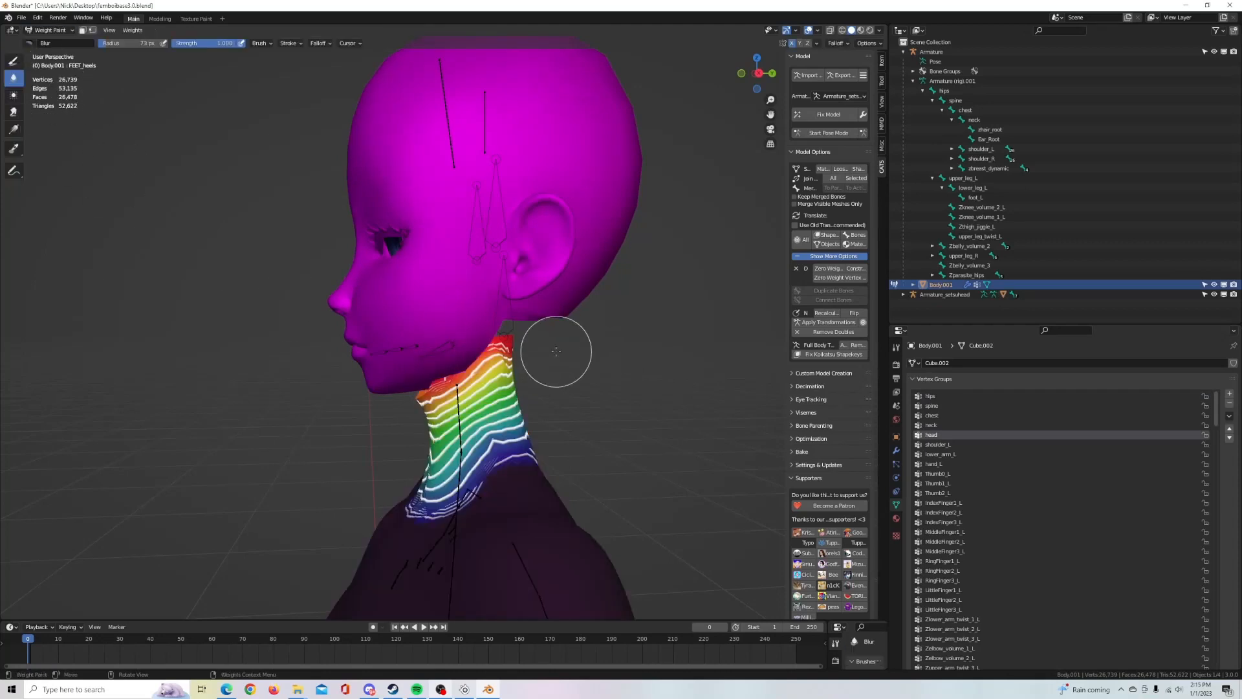
middle_drag(541, 339, 376, 348)
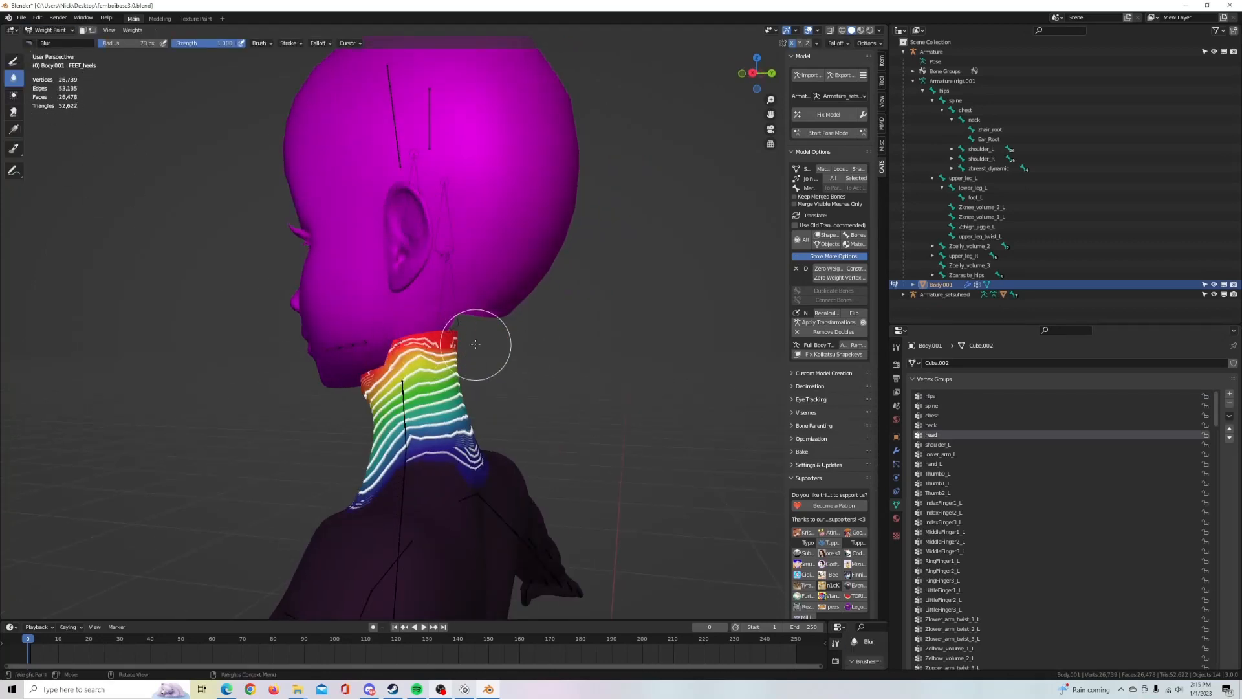
middle_drag(475, 344, 541, 266)
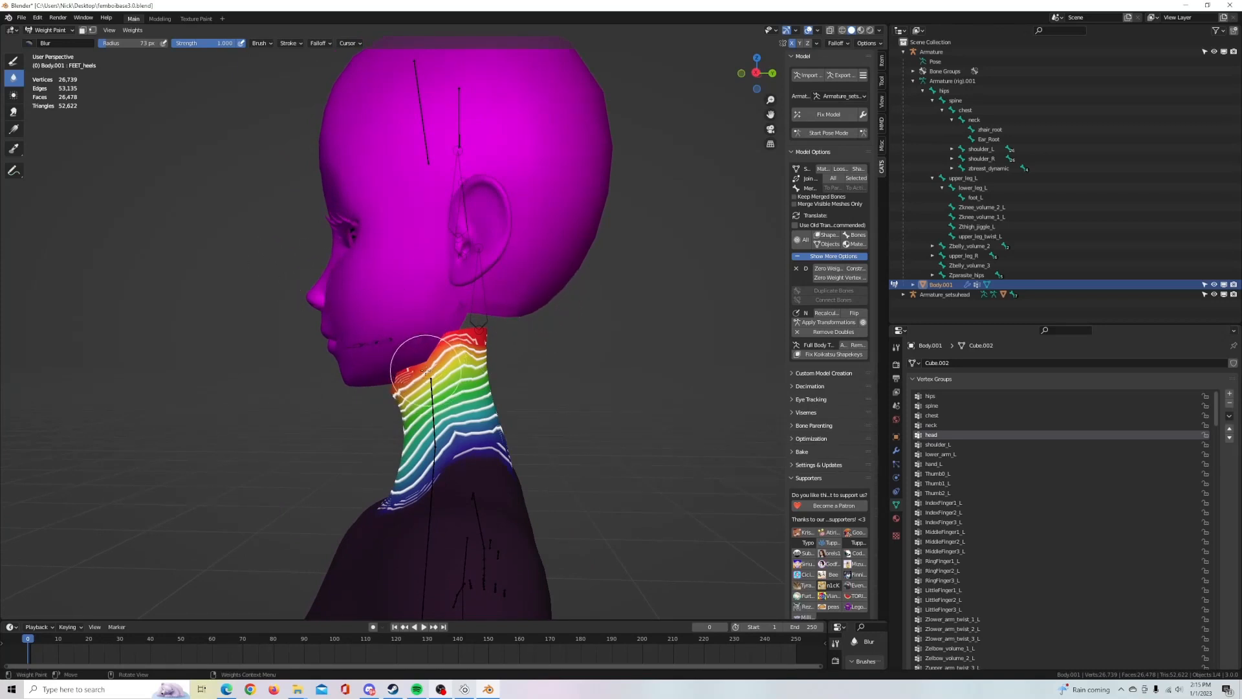
mouse_move(443, 339)
mouse_down()
mouse_move(486, 333)
mouse_move(388, 364)
mouse_move(470, 339)
mouse_up()
click(31, 31)
click(44, 41)
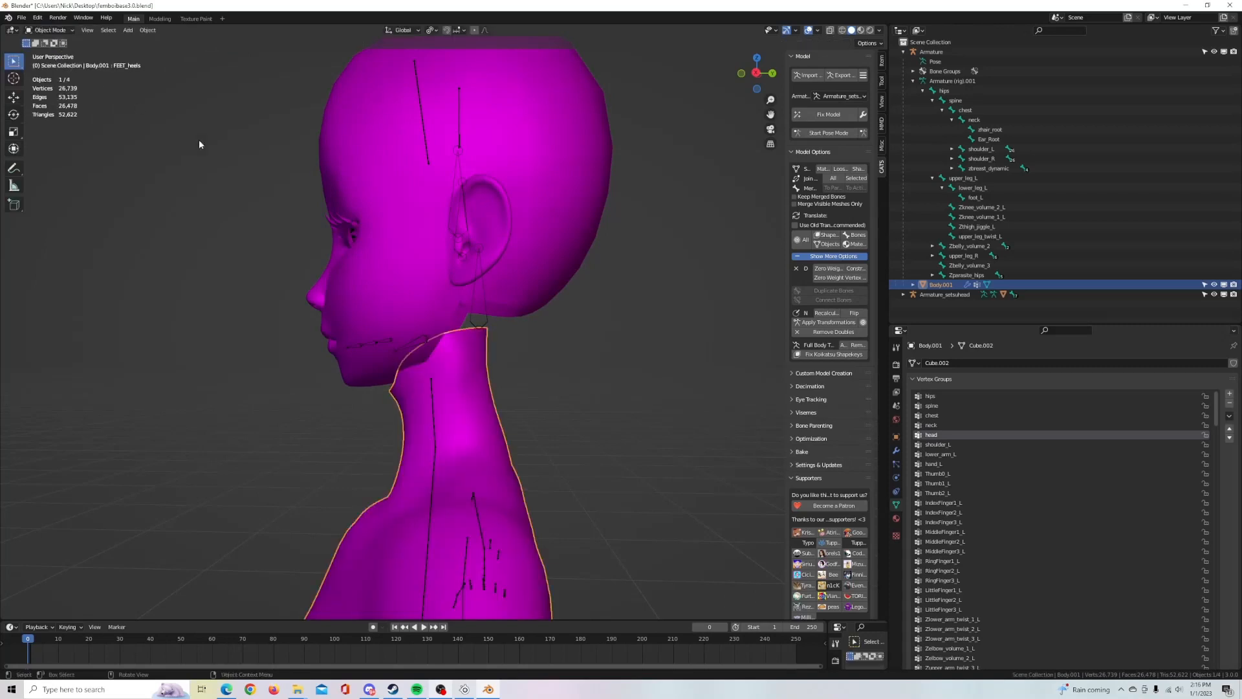
Step: Select Armature_setsuhead and lower it about 0.028 m along Z so the head overlaps the neck
click(938, 293)
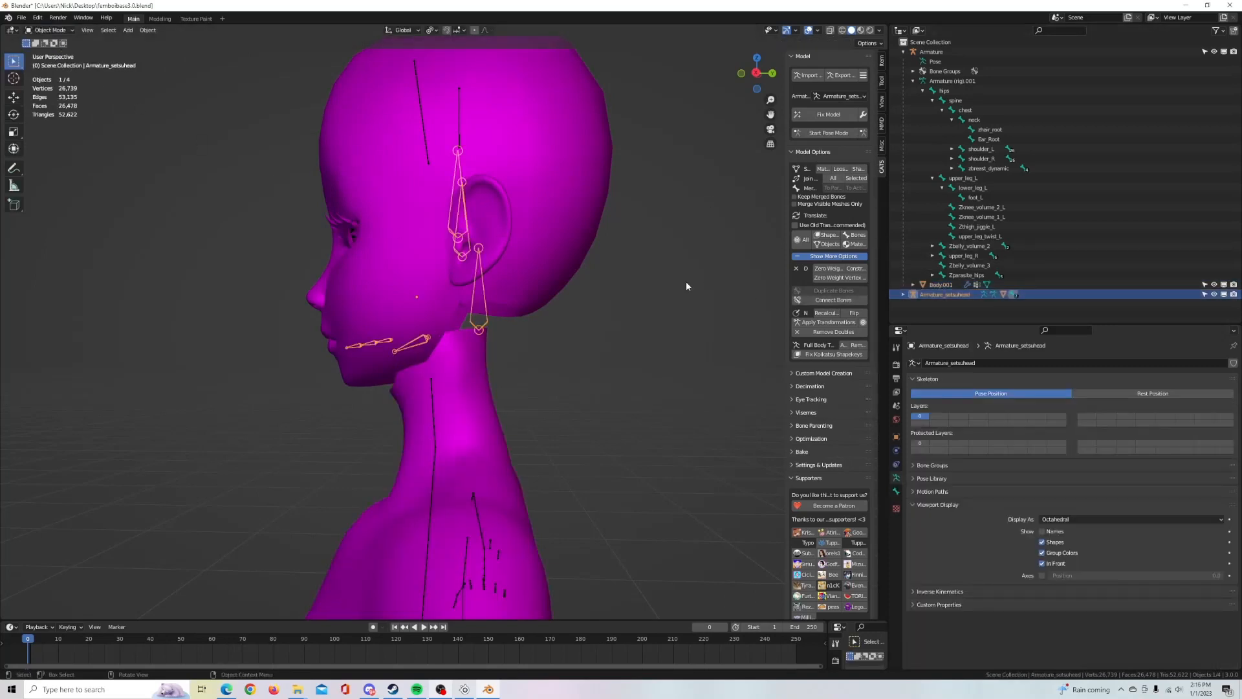
key(g)
click(641, 284)
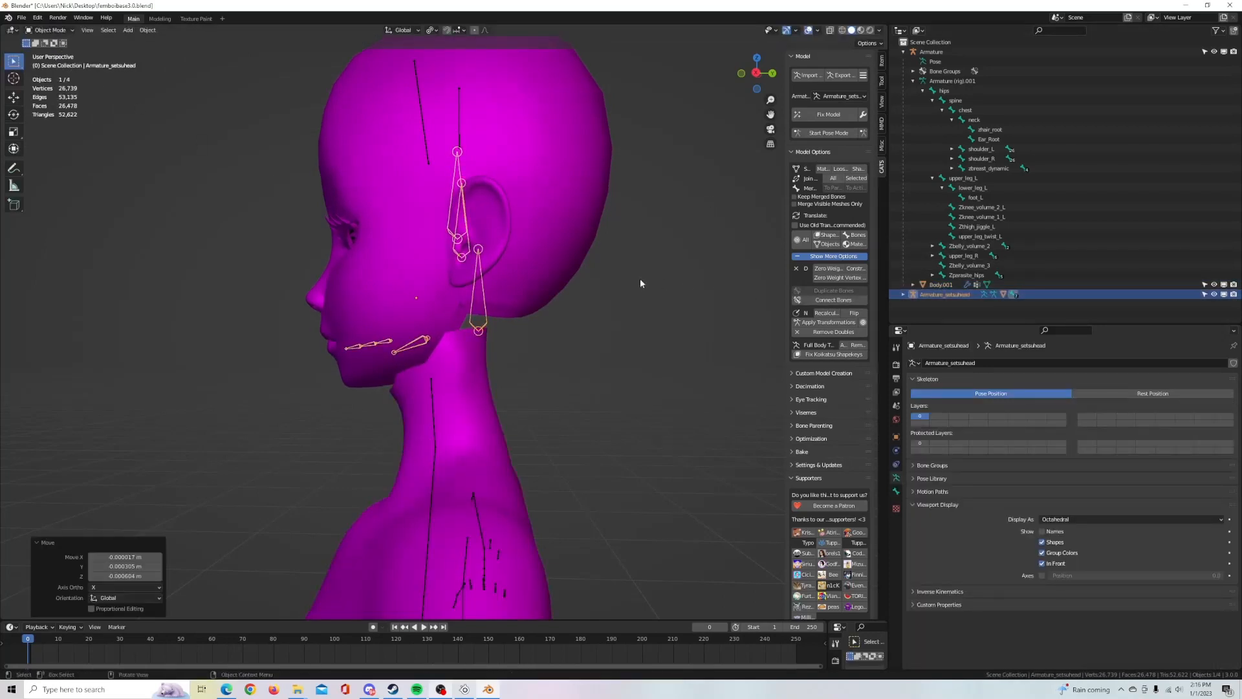
key(g)
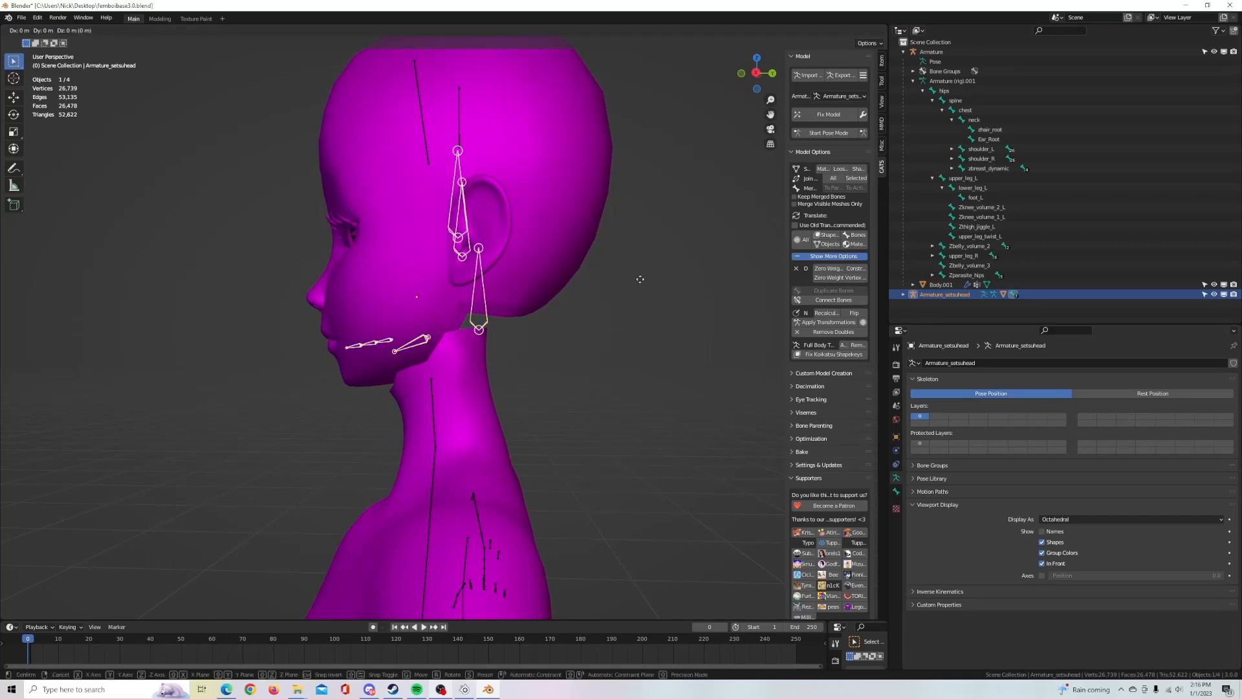
key(z)
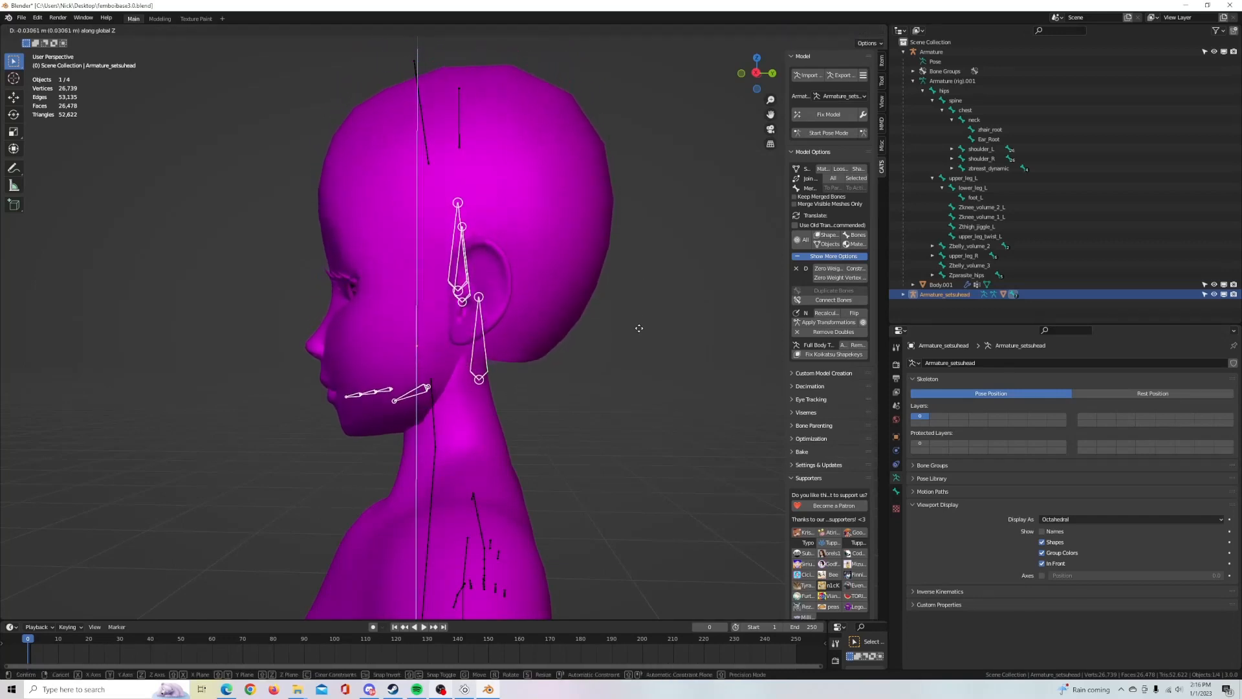
click(641, 328)
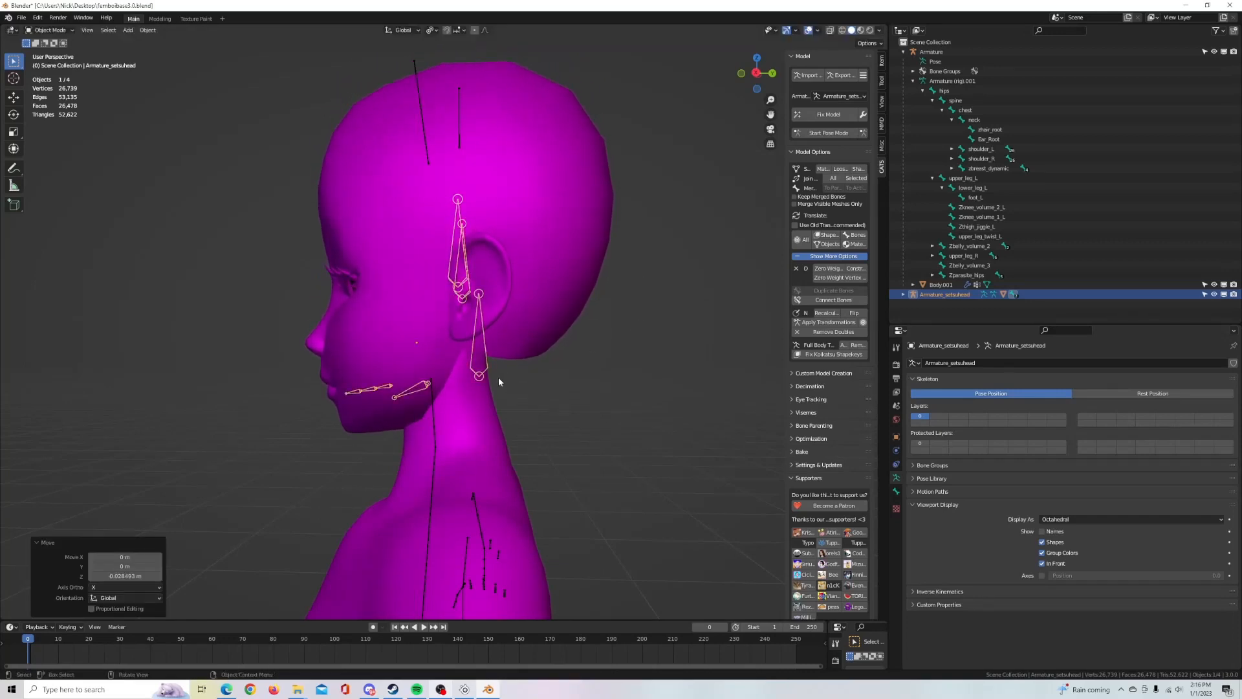
Step: Raise the head armature about 0.019 m along Z and shift it about 0.004 m along Y to align it with the neck
middle_drag(469, 388, 390, 411)
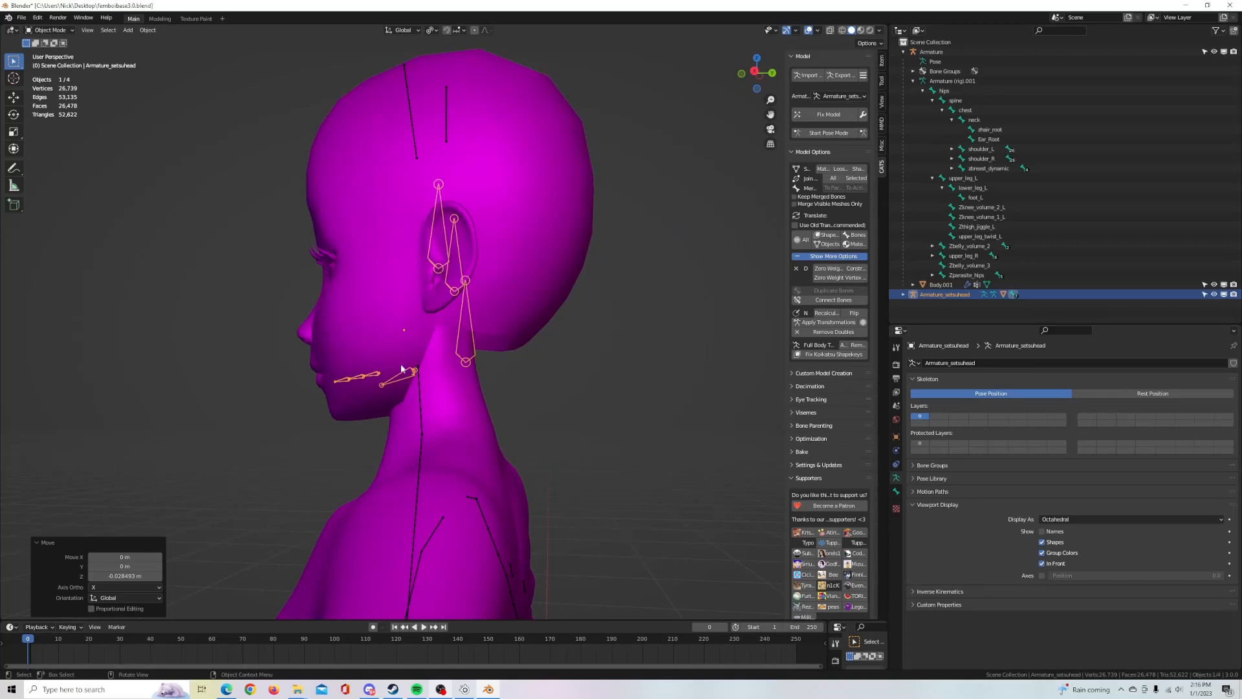
middle_drag(504, 337, 409, 330)
middle_drag(485, 388, 424, 383)
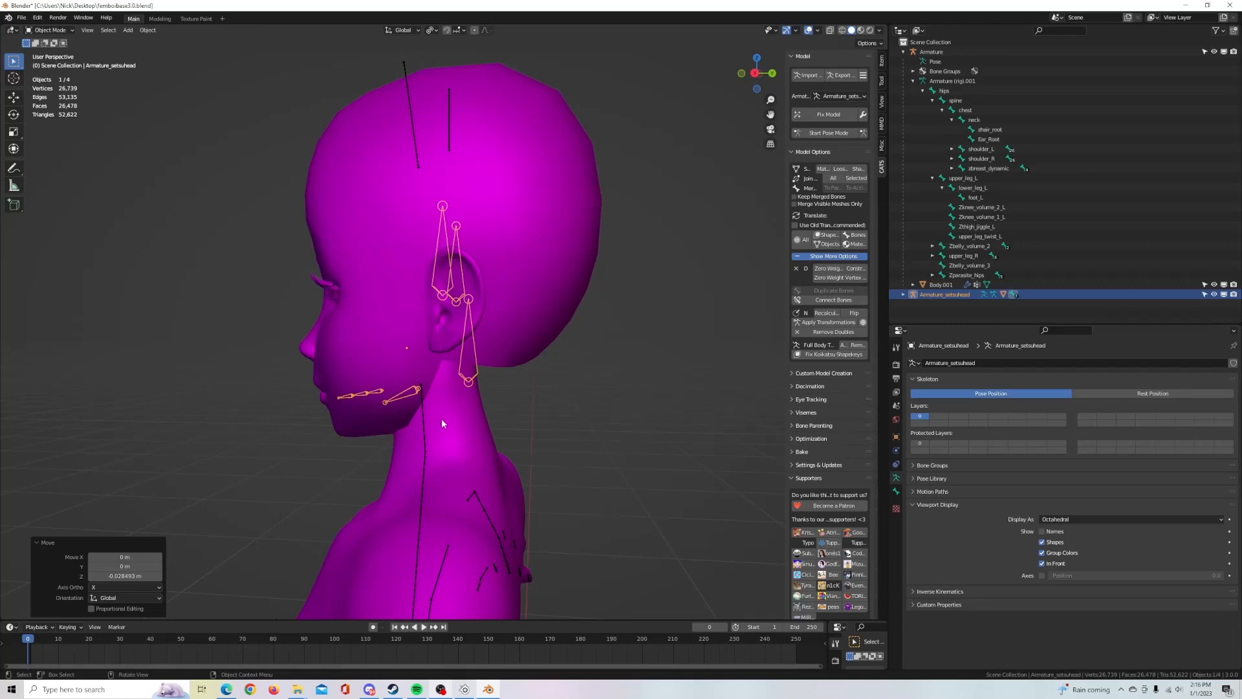
middle_drag(472, 396, 500, 412)
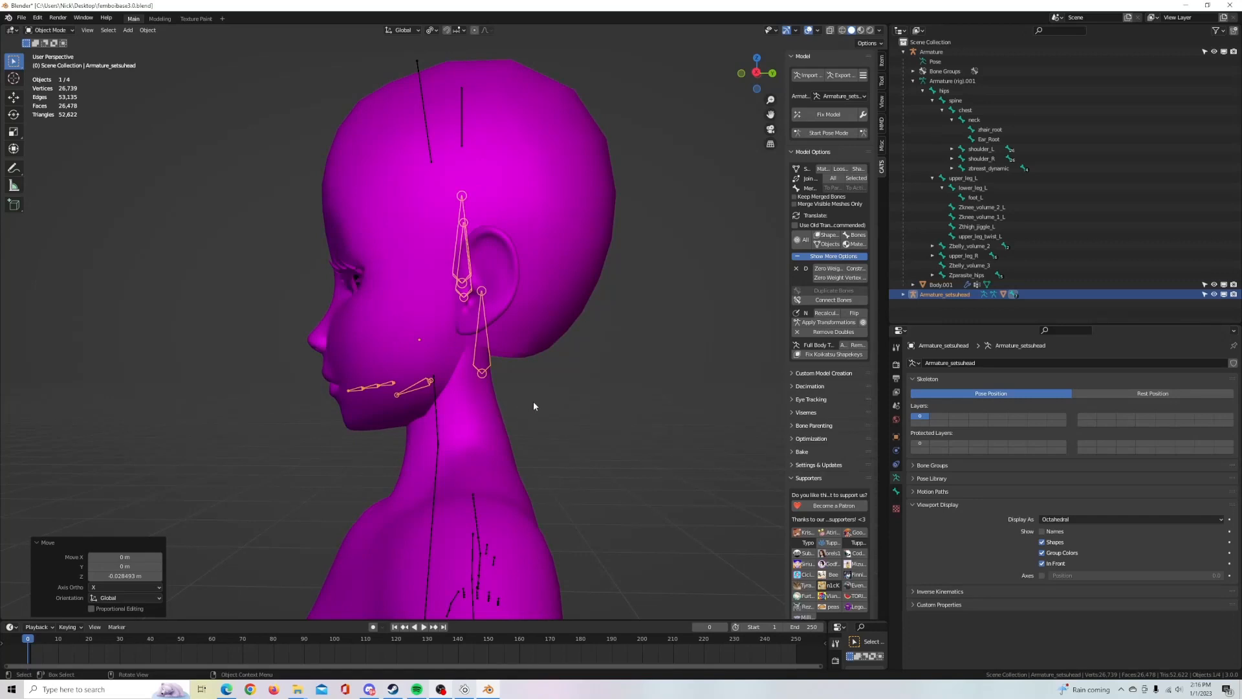
key(g)
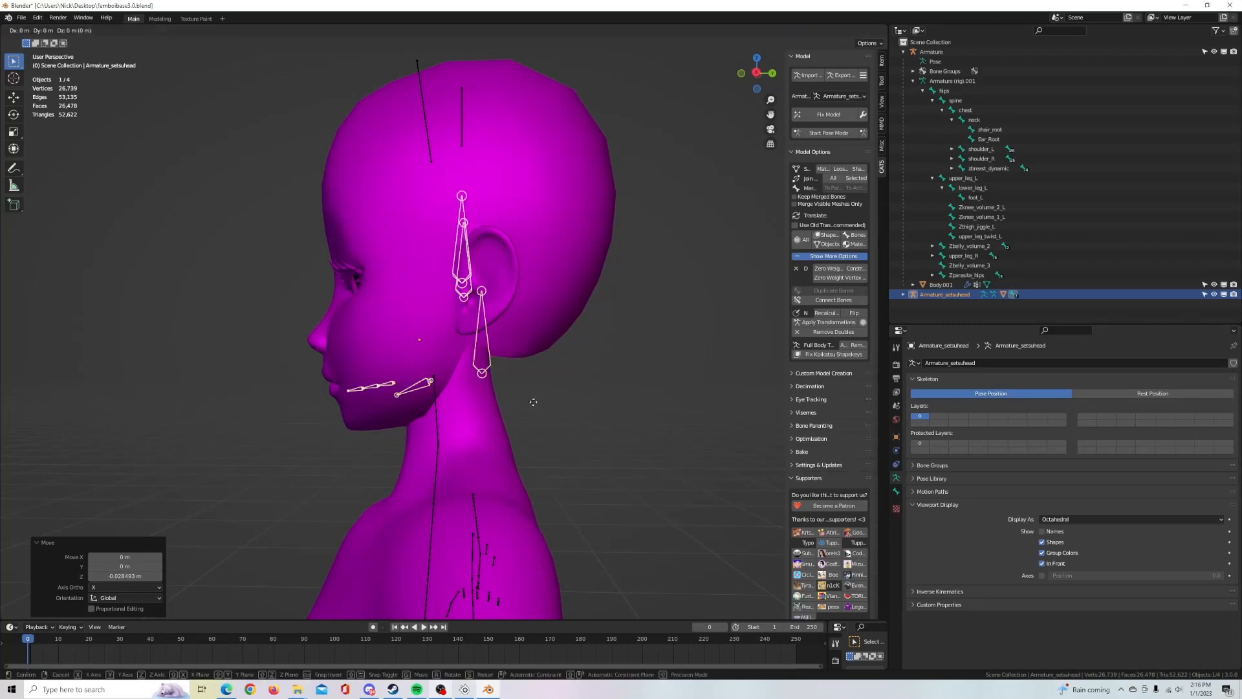
key(z)
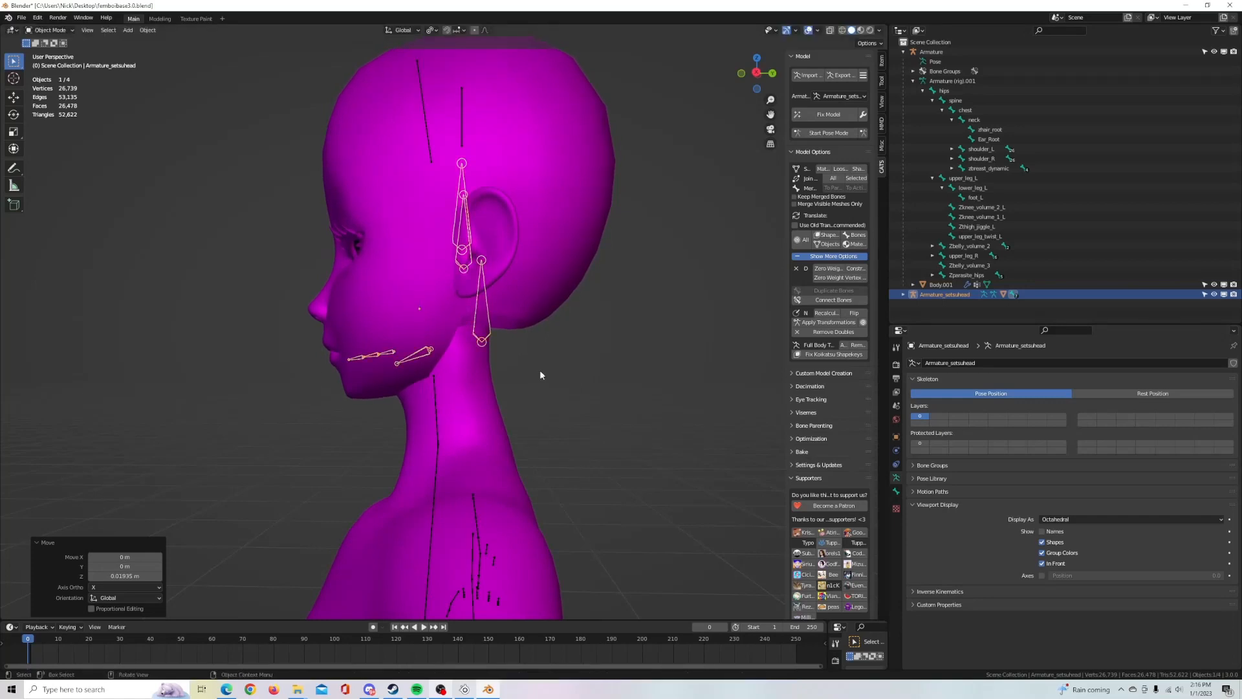
key(y)
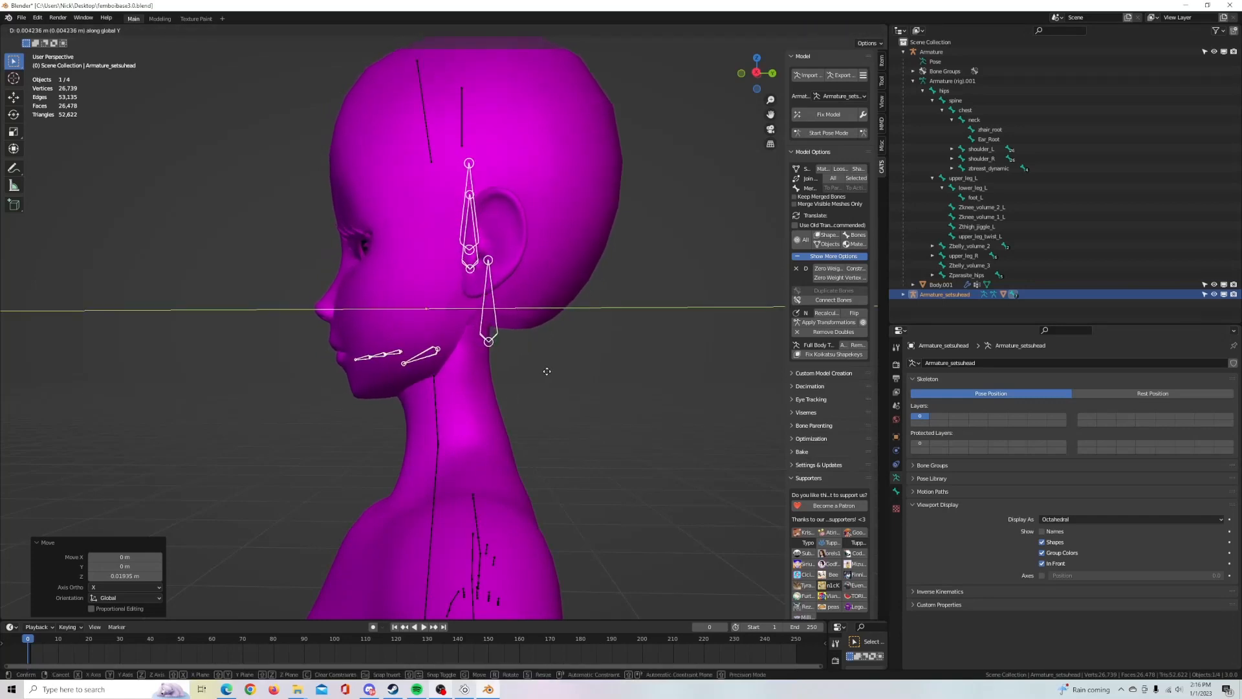
click(547, 371)
Step: Examine the head's proportions and fit against the whole body from the front and sides, and expand Armature_setsuhead in the object hierarchy
middle_drag(469, 391, 565, 399)
scroll(565, 396, down, 3)
scroll(570, 397, down, 3)
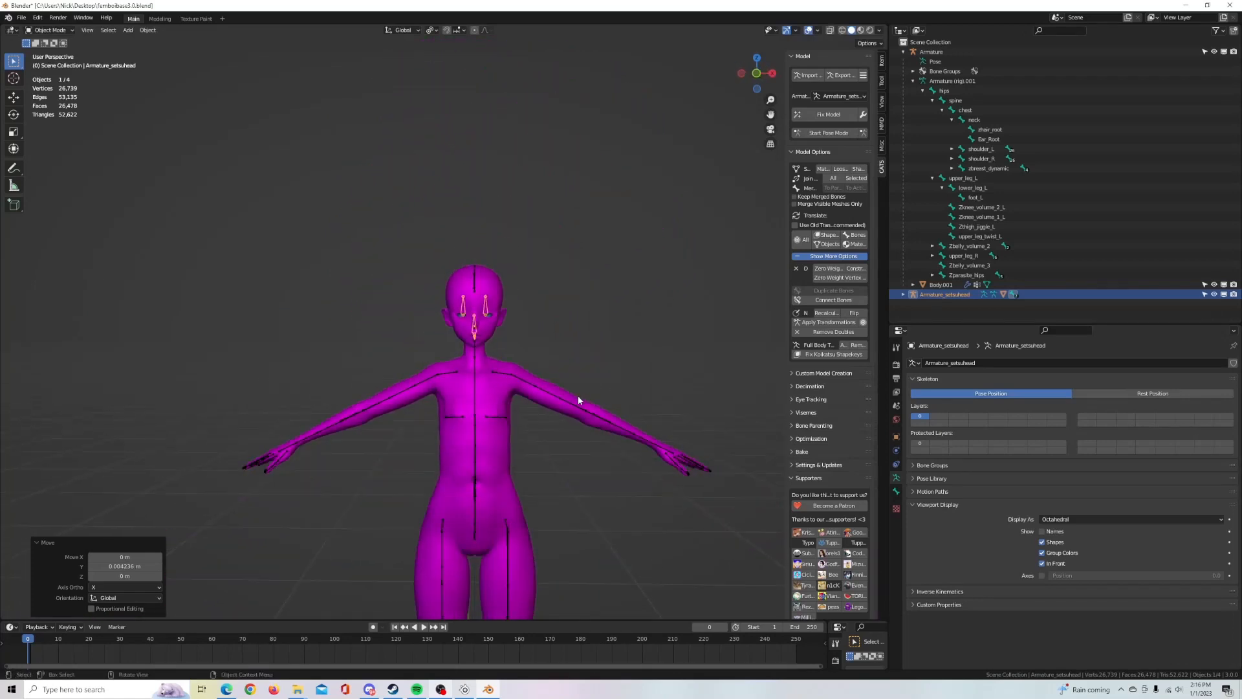
scroll(618, 412, down, 3)
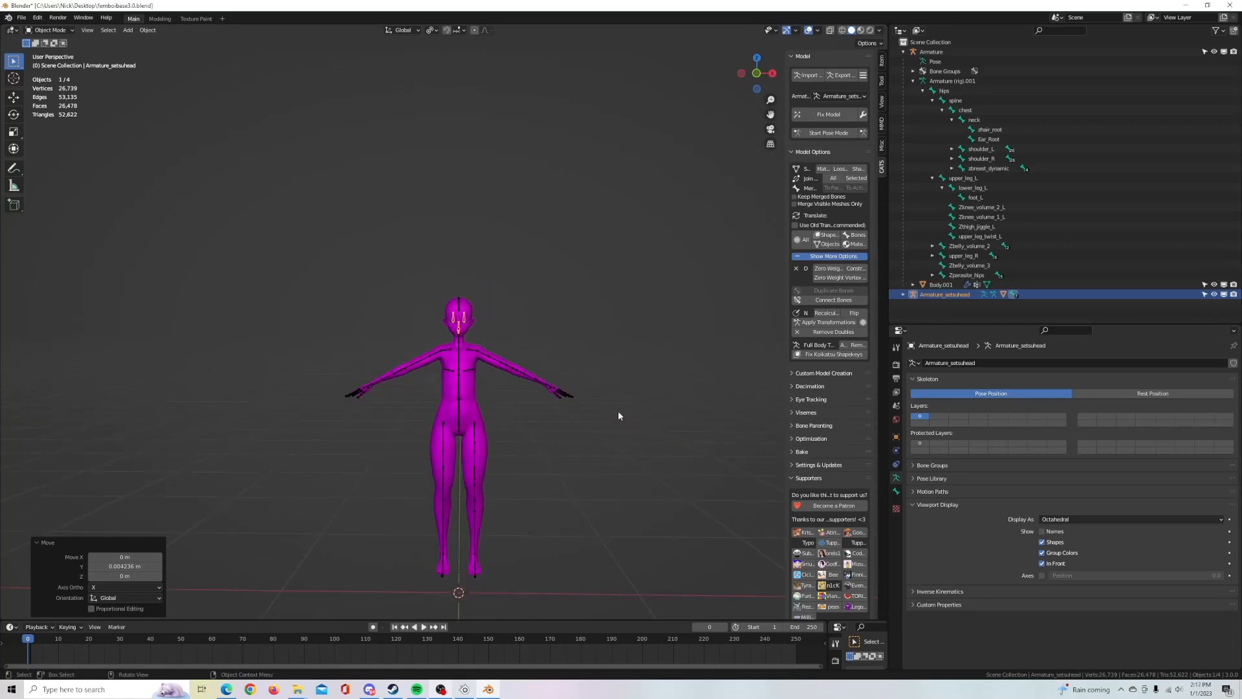
scroll(618, 415, up, 7)
mouse_move(622, 409)
shift+middle_down()
mouse_move(598, 409)
mouse_move(605, 394)
shift+middle_up()
click(902, 295)
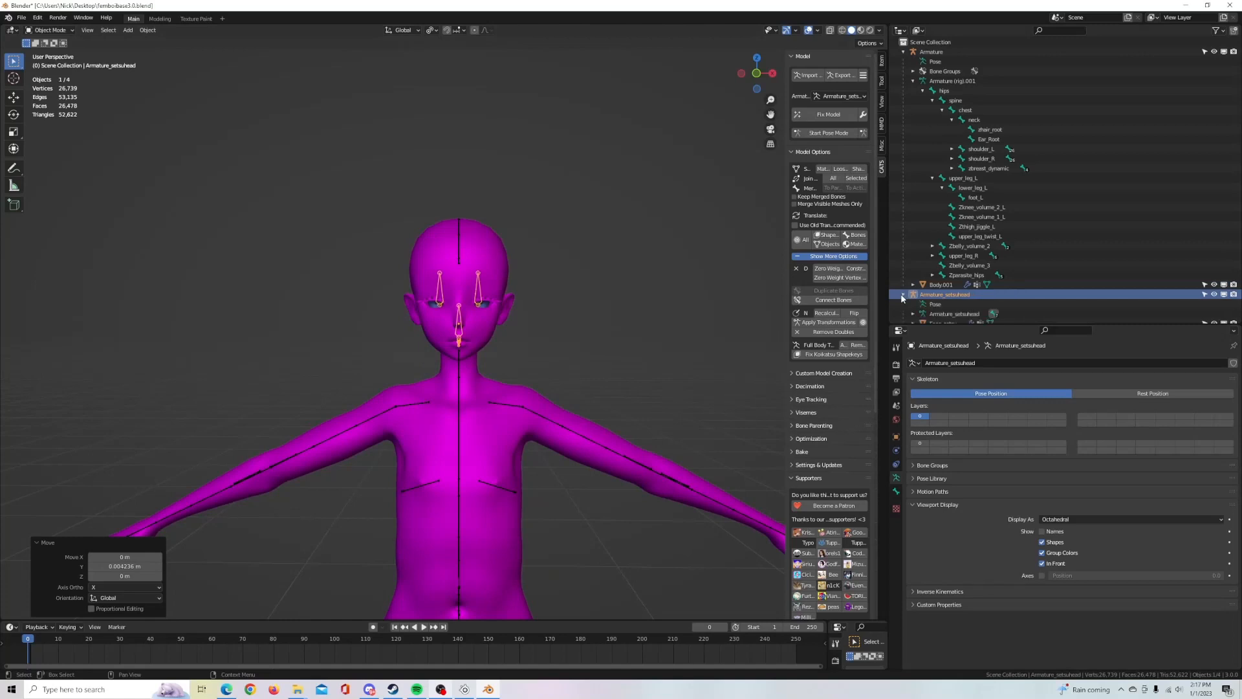
mouse_move(383, 349)
middle_down()
mouse_move(464, 352)
mouse_move(389, 347)
middle_up()
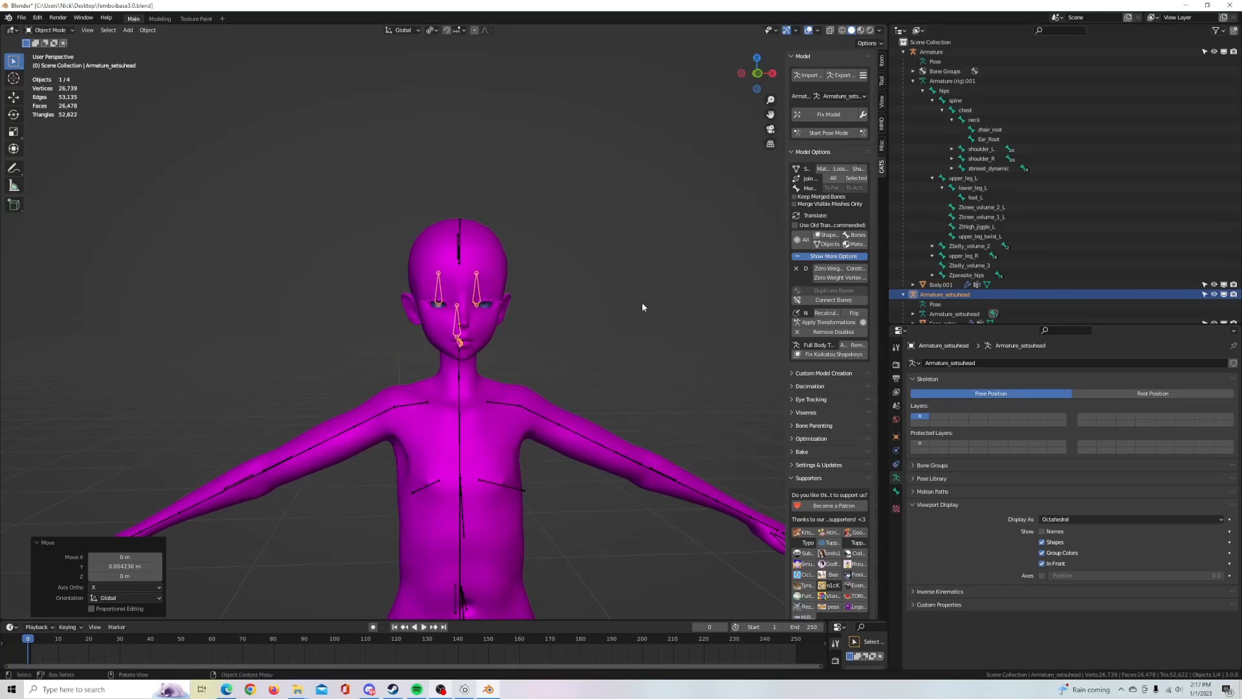
scroll(646, 299, up, 2)
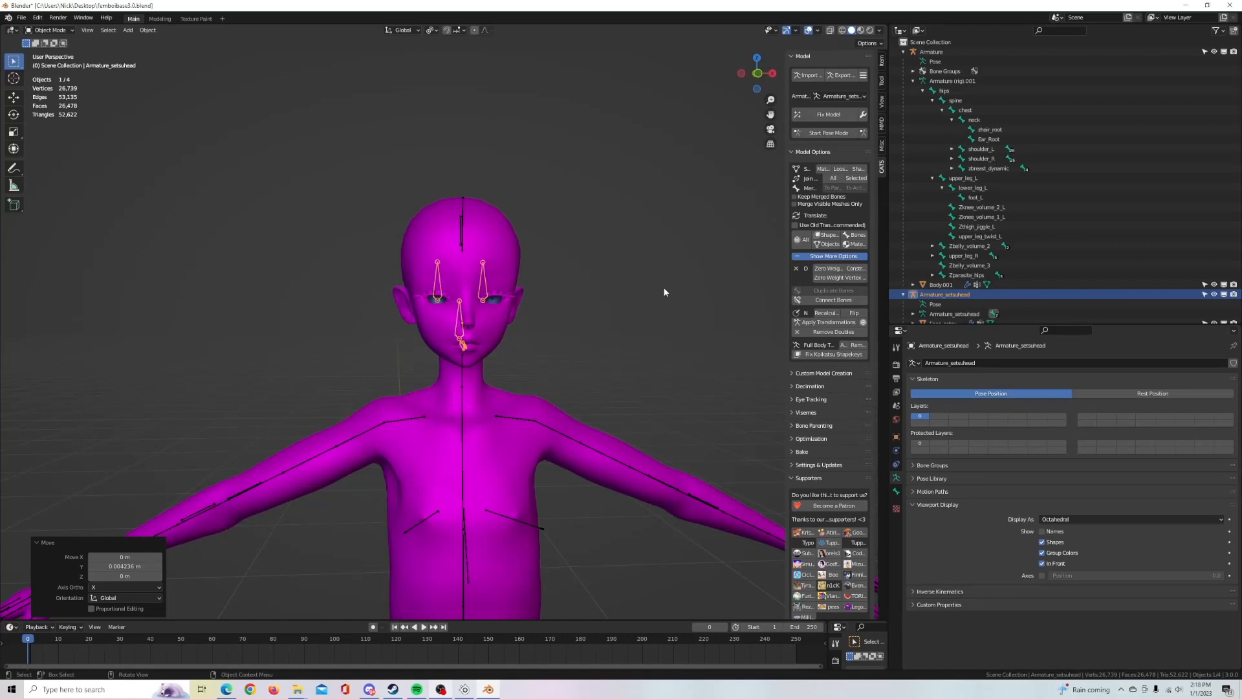
middle_drag(622, 308, 521, 309)
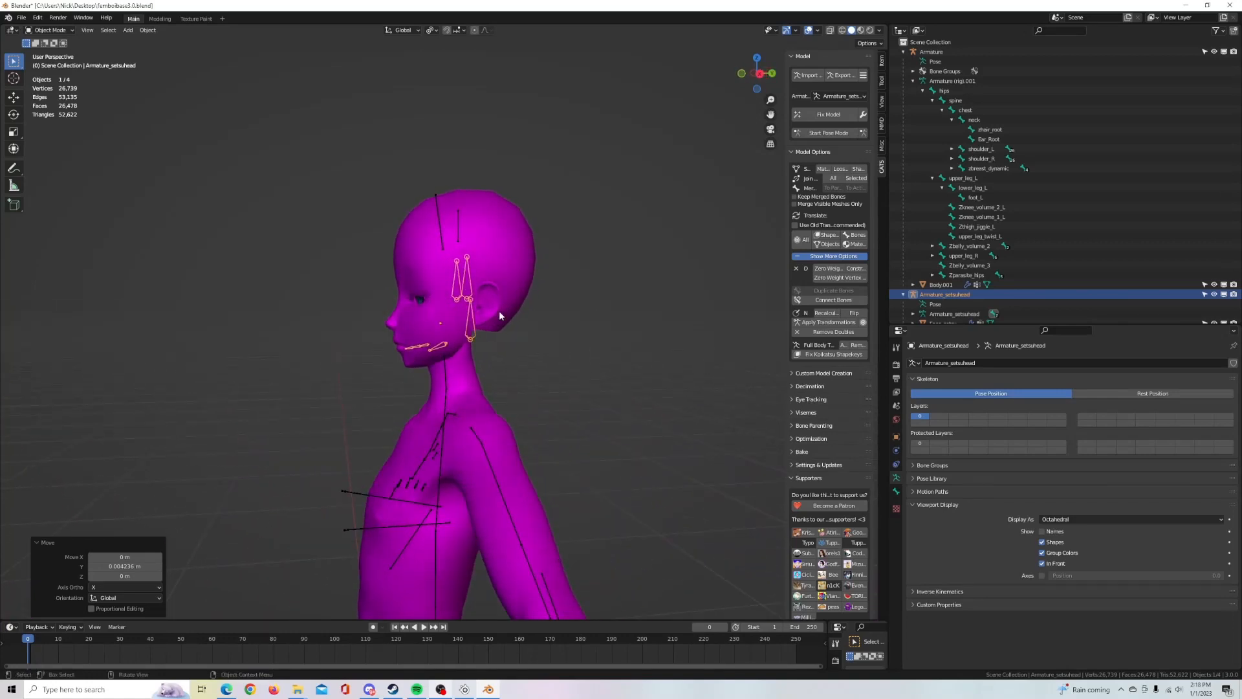
middle_drag(433, 339, 589, 342)
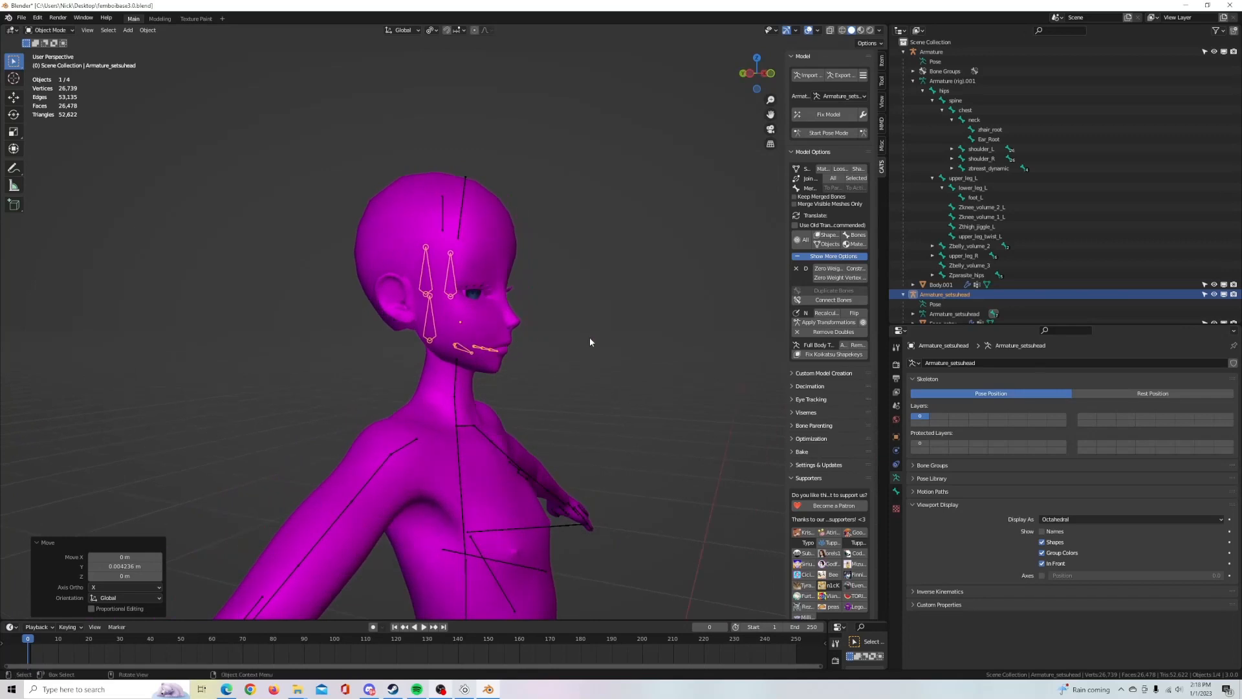
Step: Select Armature_setsuhead together with the body's Armature, making the body's Armature the active object
click(940, 53)
click(971, 296)
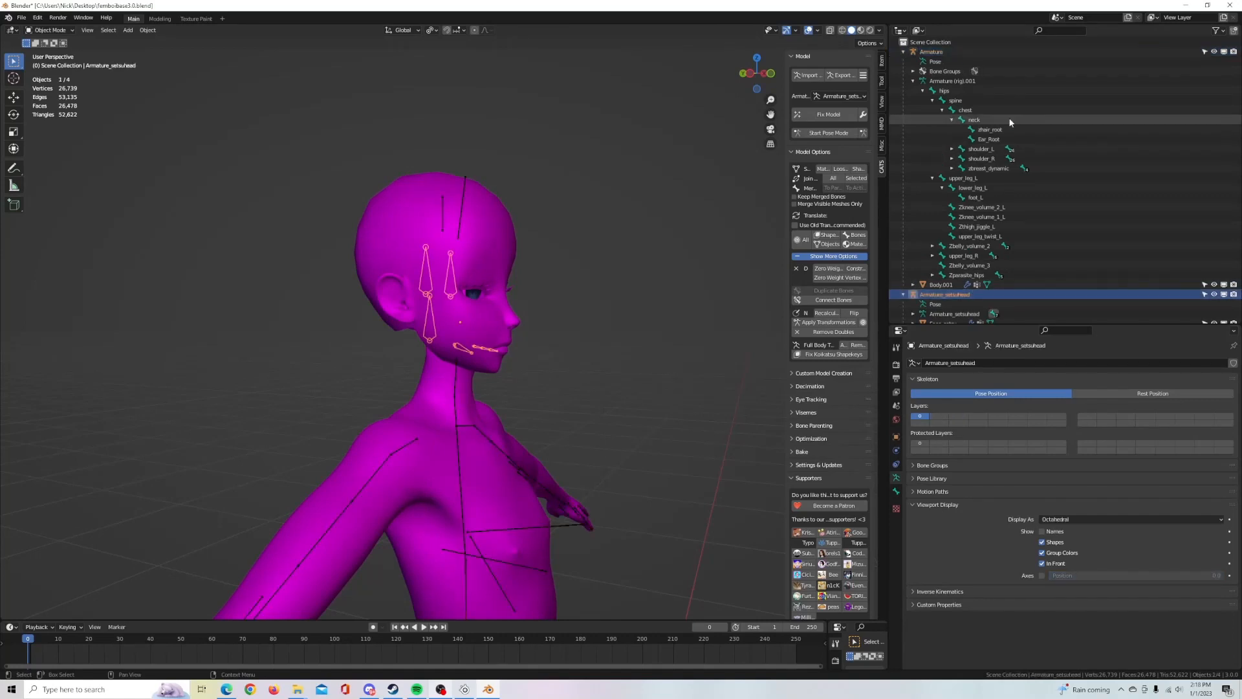
ctrl+click(959, 52)
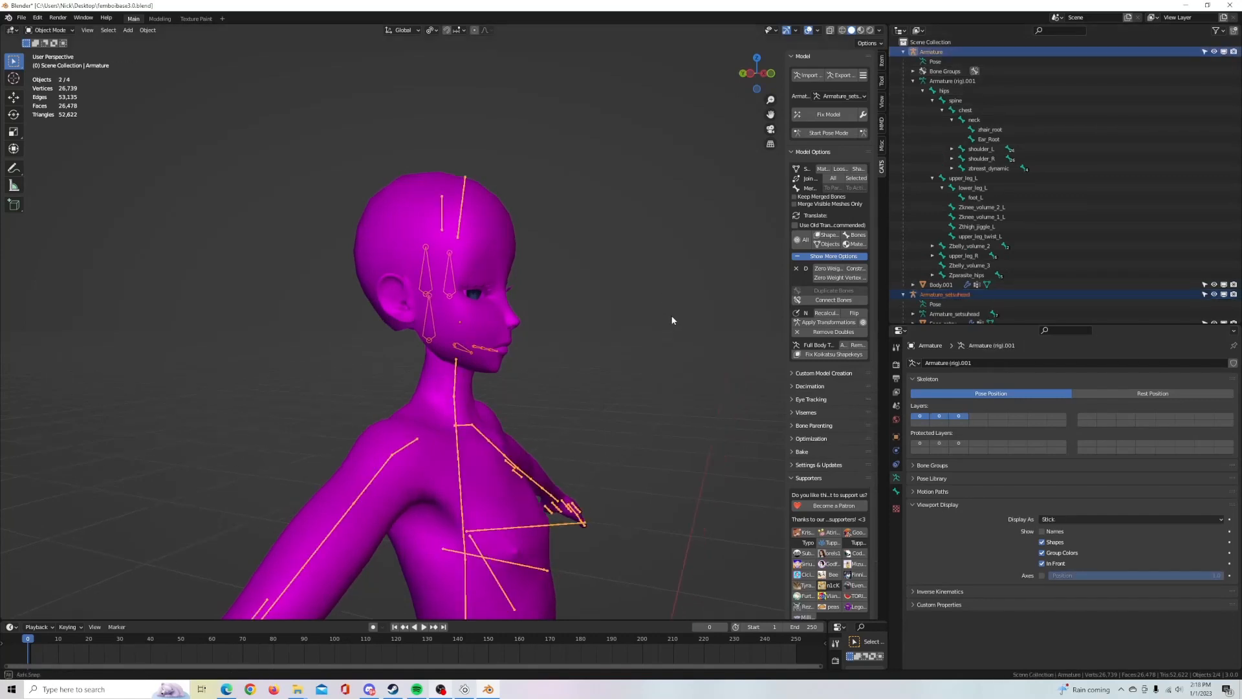
middle_drag(673, 320, 634, 326)
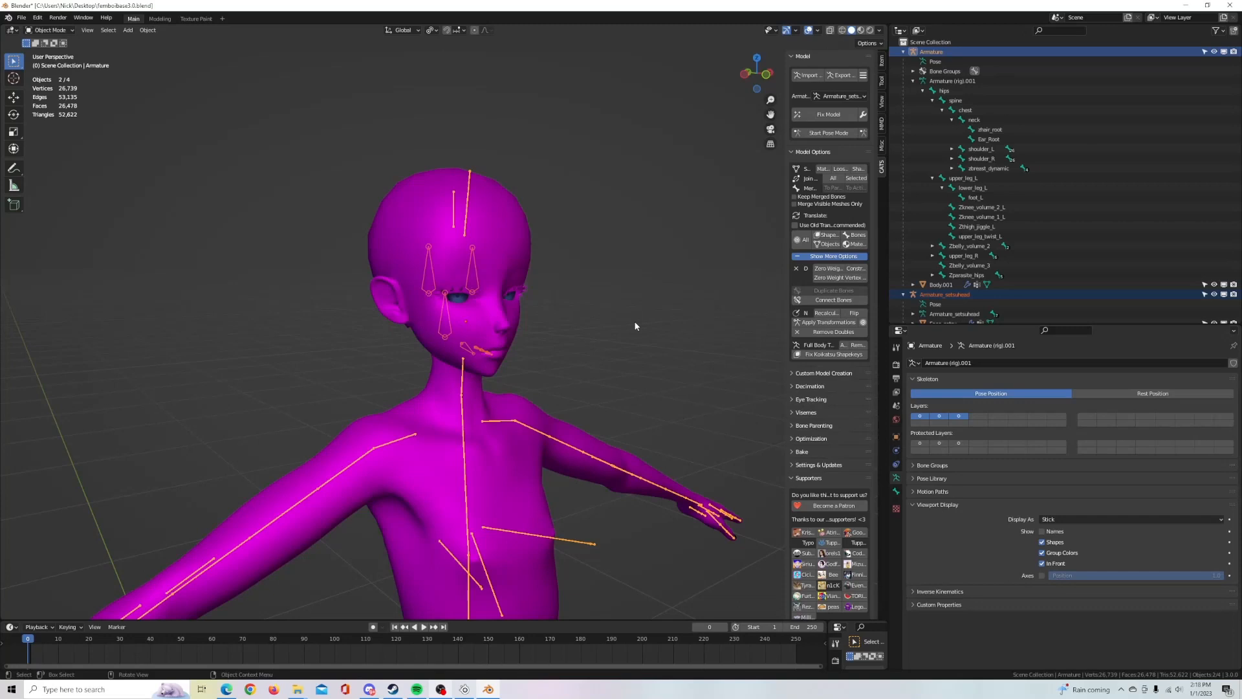
Step: Try to join Armature_setsuhead into the body's Armature while the head mesh is still parented to it
key(ctrl+j)
scroll(610, 366, down, 5)
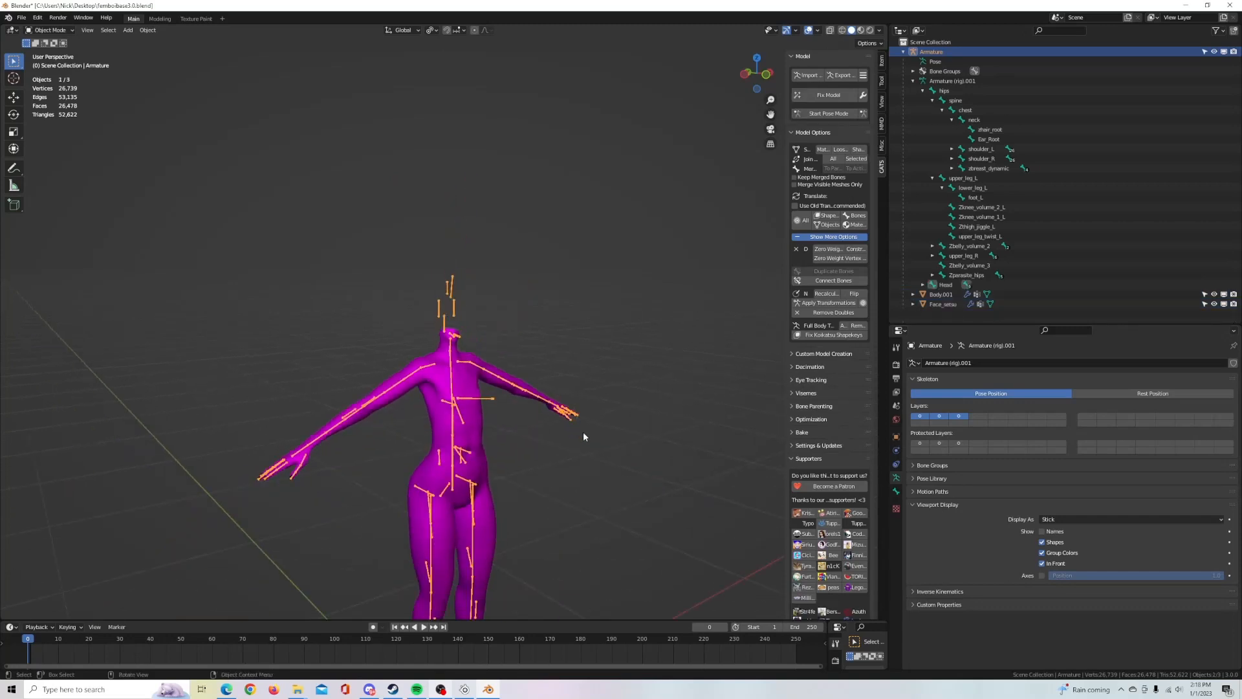
middle_drag(584, 432, 581, 468)
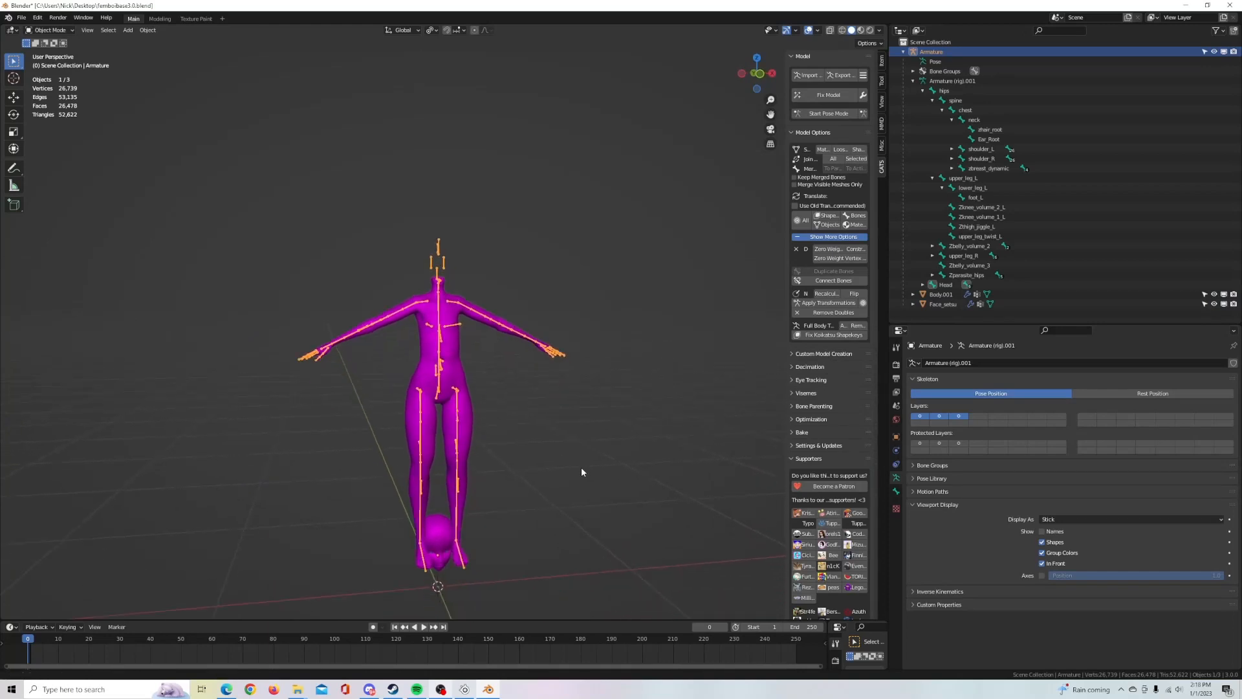
Step: Try to move the displaced head mesh about 1.33 m up along Z, back onto the neck, and compare the fit from the side
click(446, 535)
key(g)
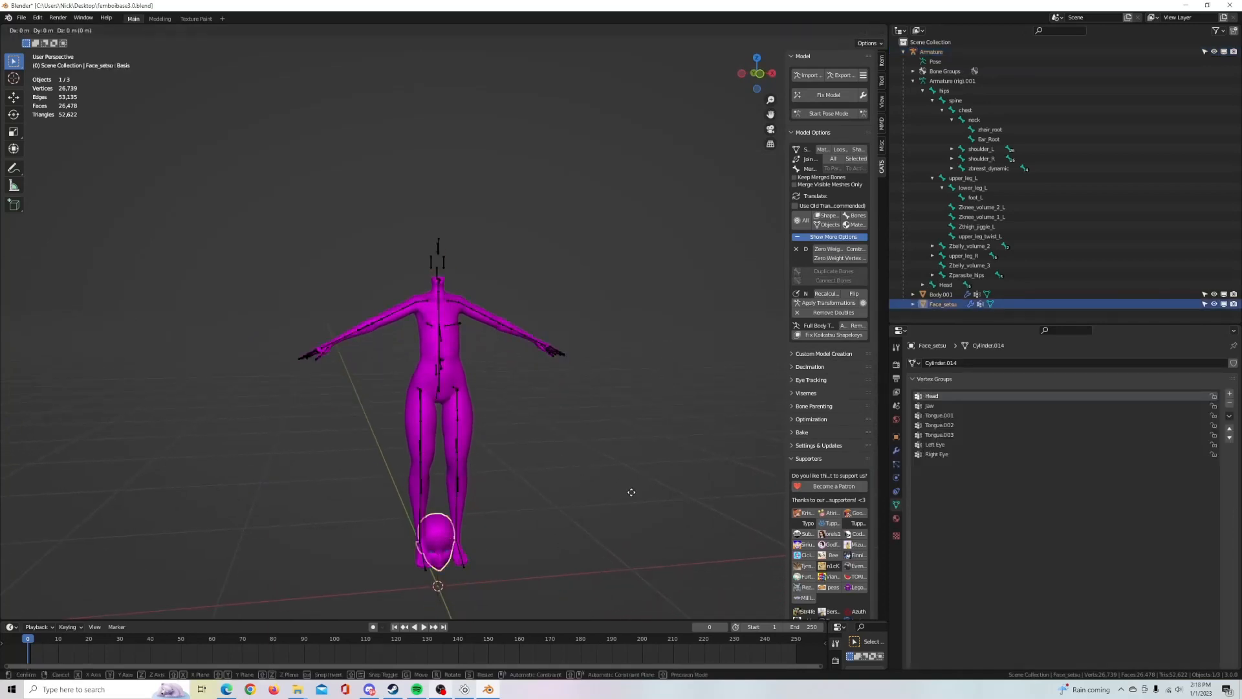
key(z)
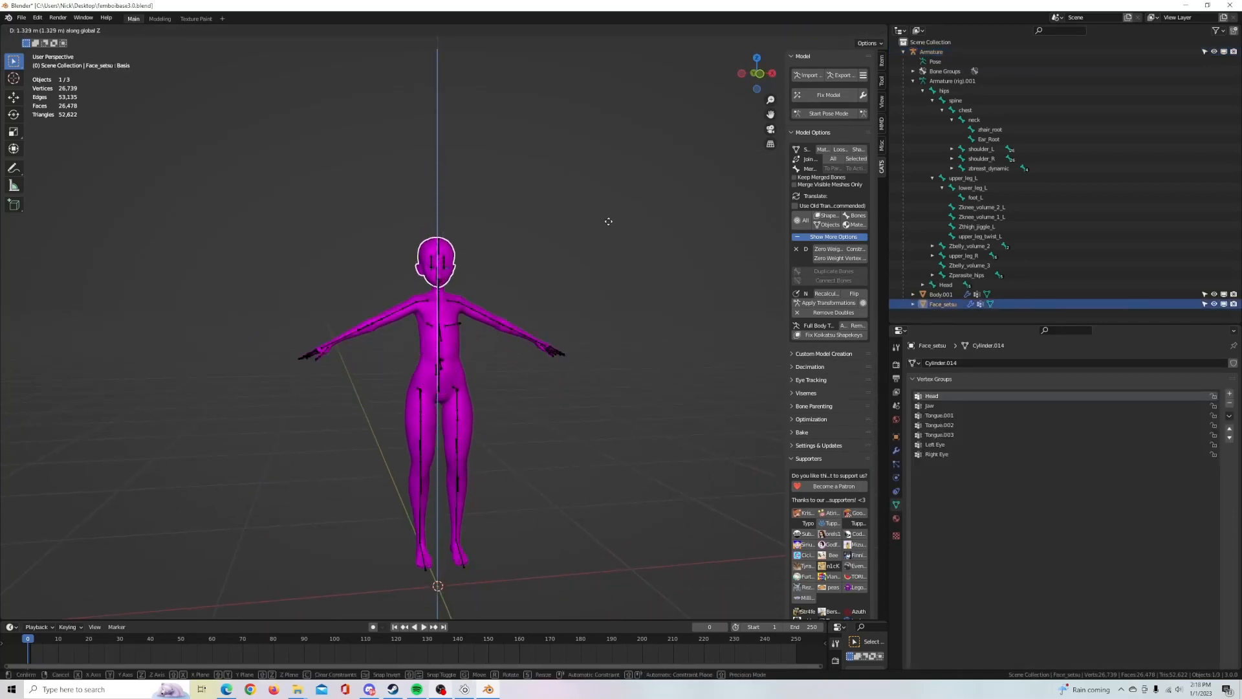
click(610, 218)
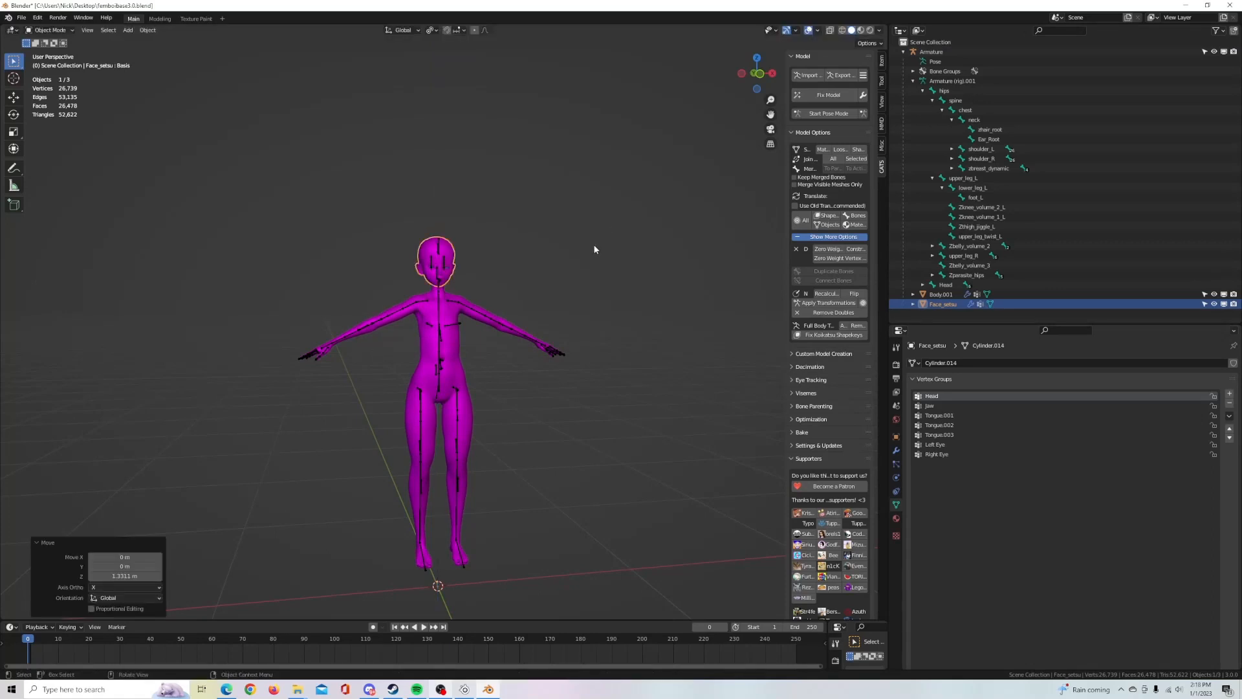
scroll(594, 244, up, 5)
scroll(595, 250, up, 2)
middle_drag(596, 251, 526, 270)
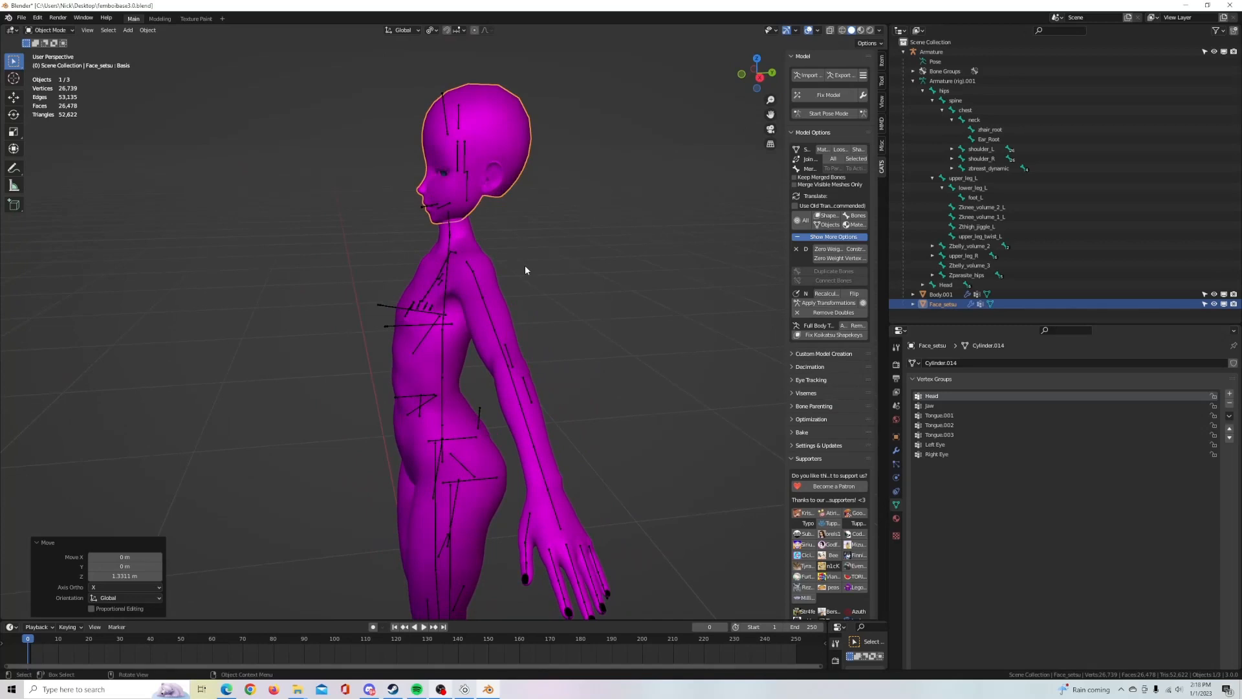
Step: Undo the head mesh move and the joining of the two armatures
key(ctrl+z)
key(ctrl+z)
key(ctrl+z)
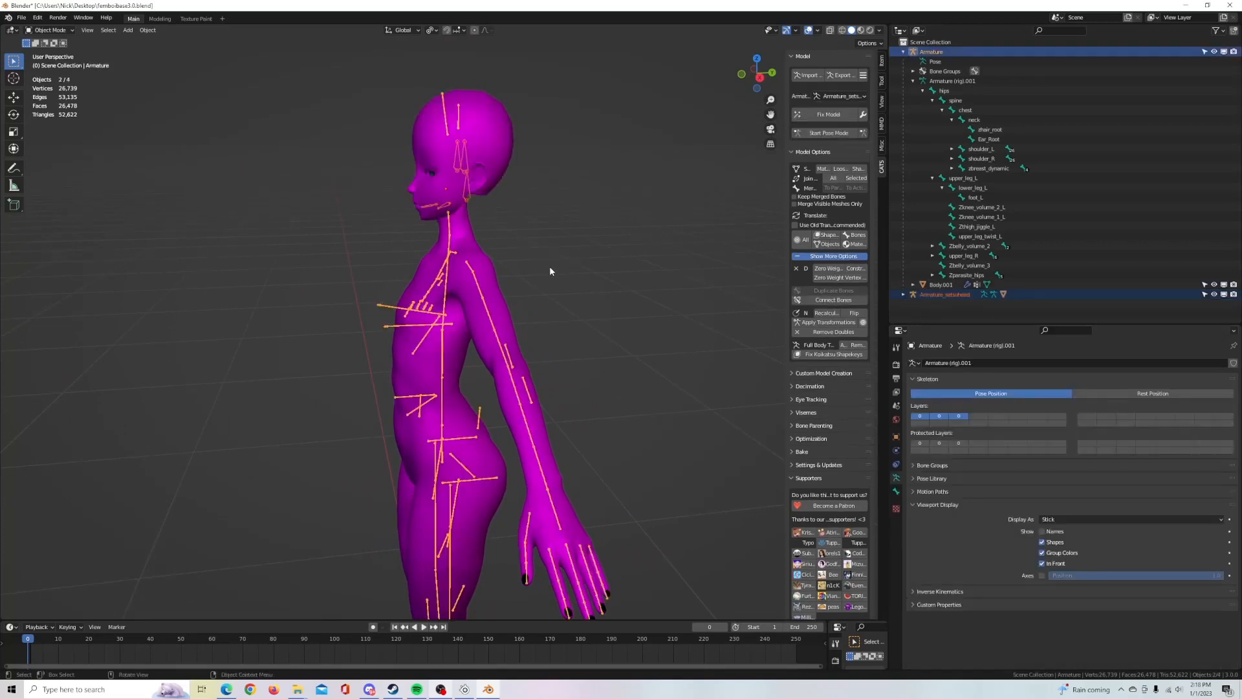
Step: Unparent the Face_setsu mesh from Armature_setsuhead using Clear and Keep Transformation
click(933, 294)
click(904, 294)
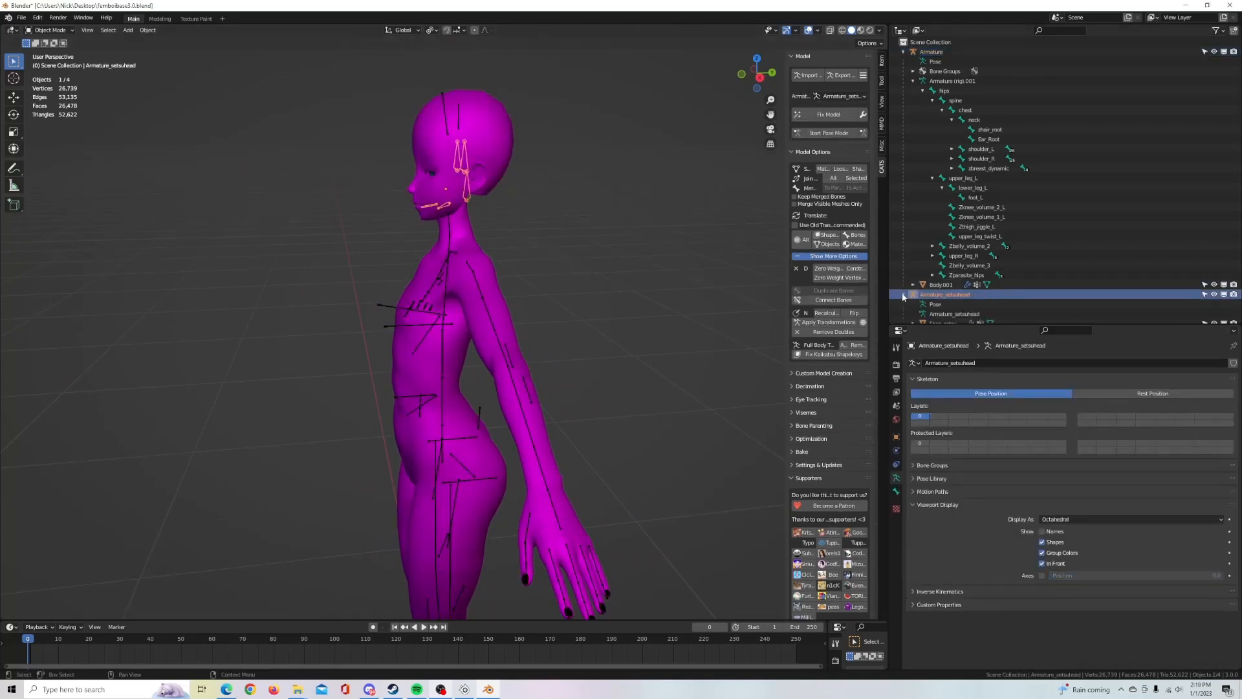
scroll(925, 304, down, 1)
click(945, 315)
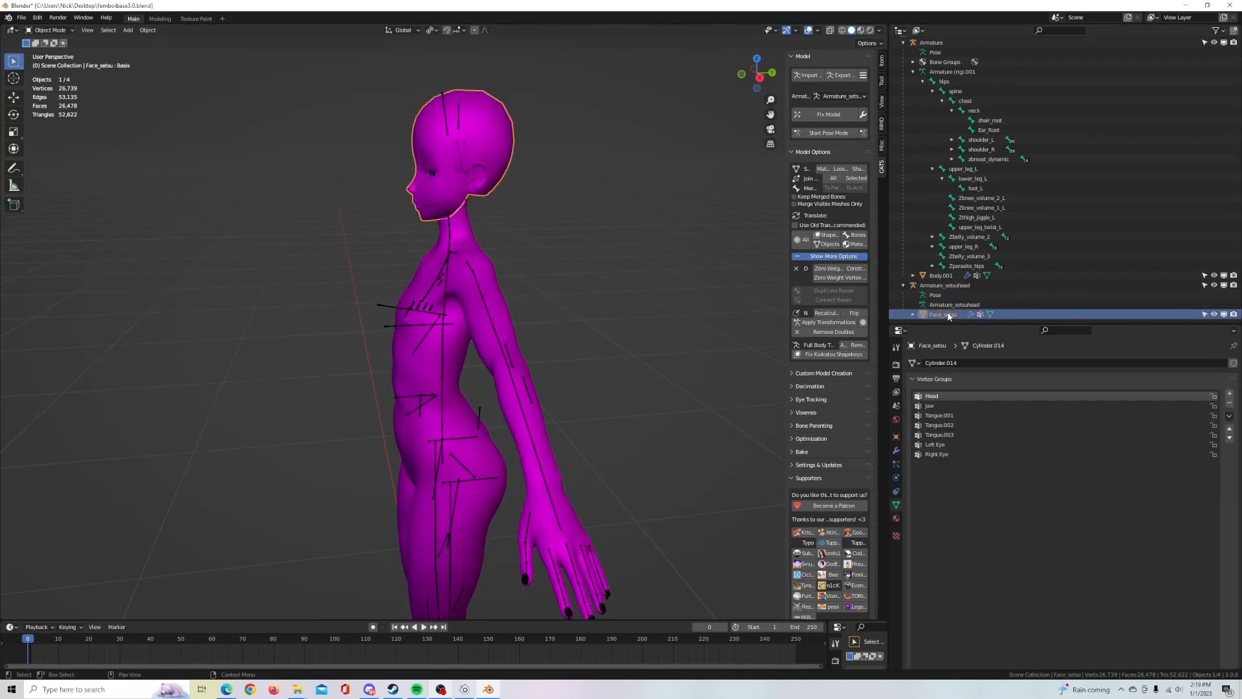
right_click(600, 203)
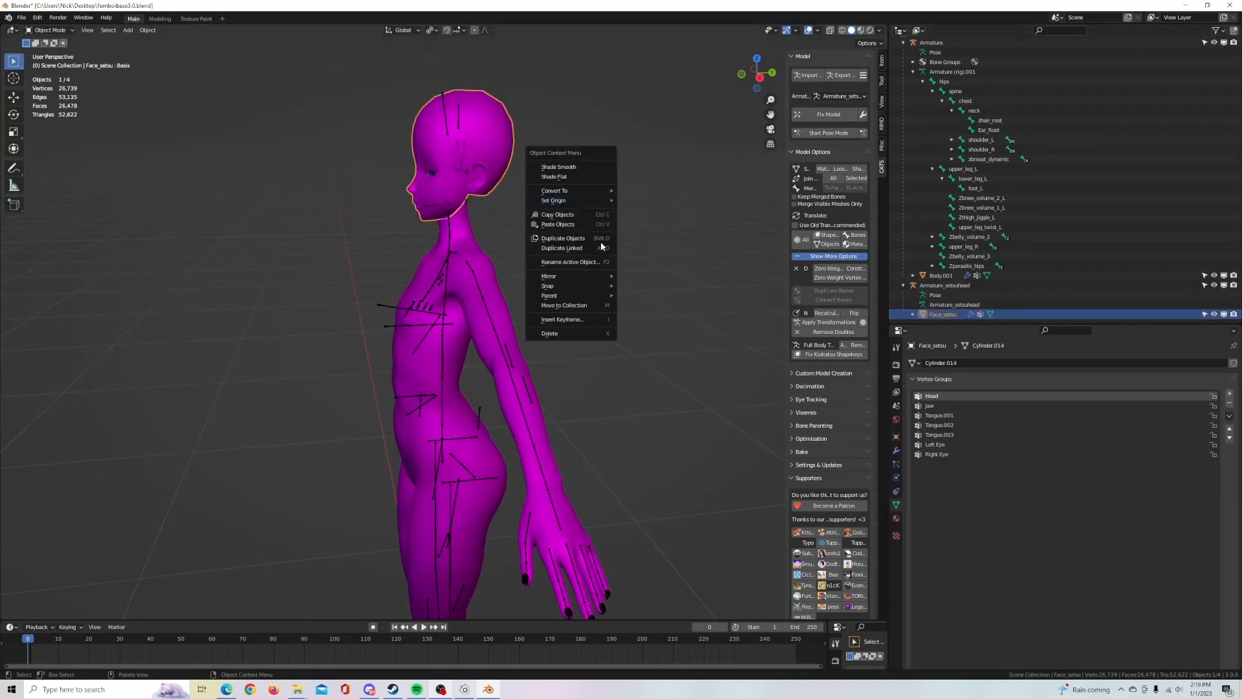
click(655, 223)
right_click(618, 224)
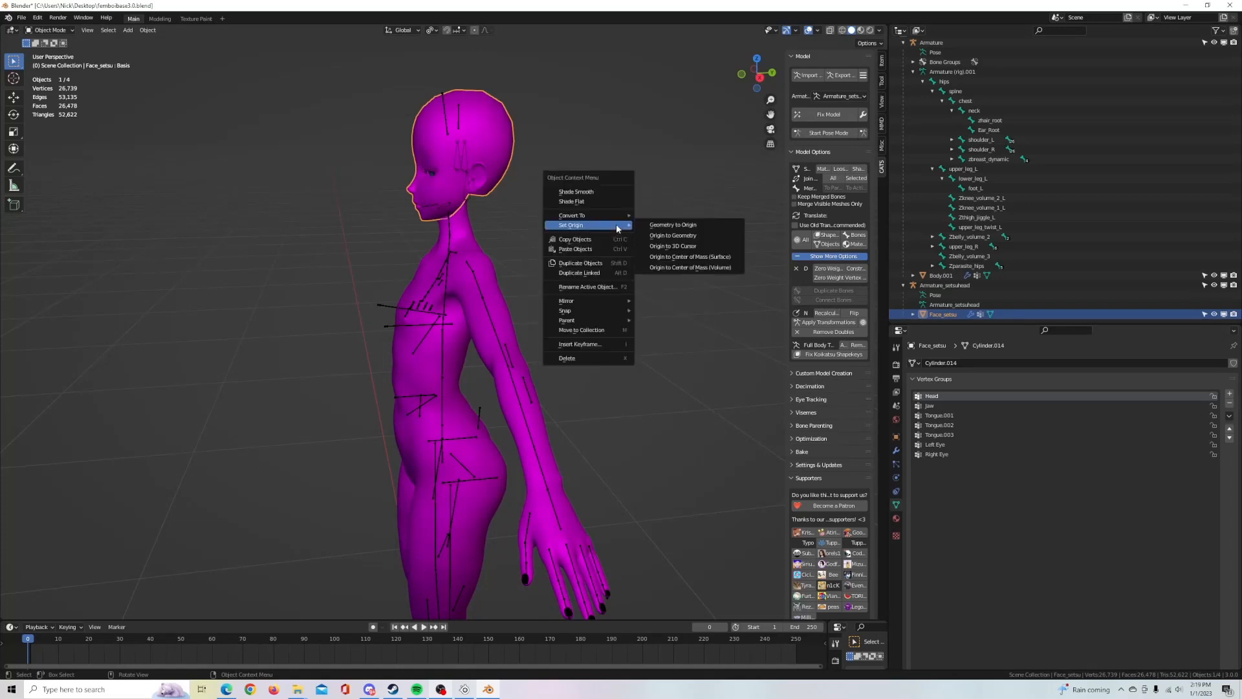
mouse_move(603, 323)
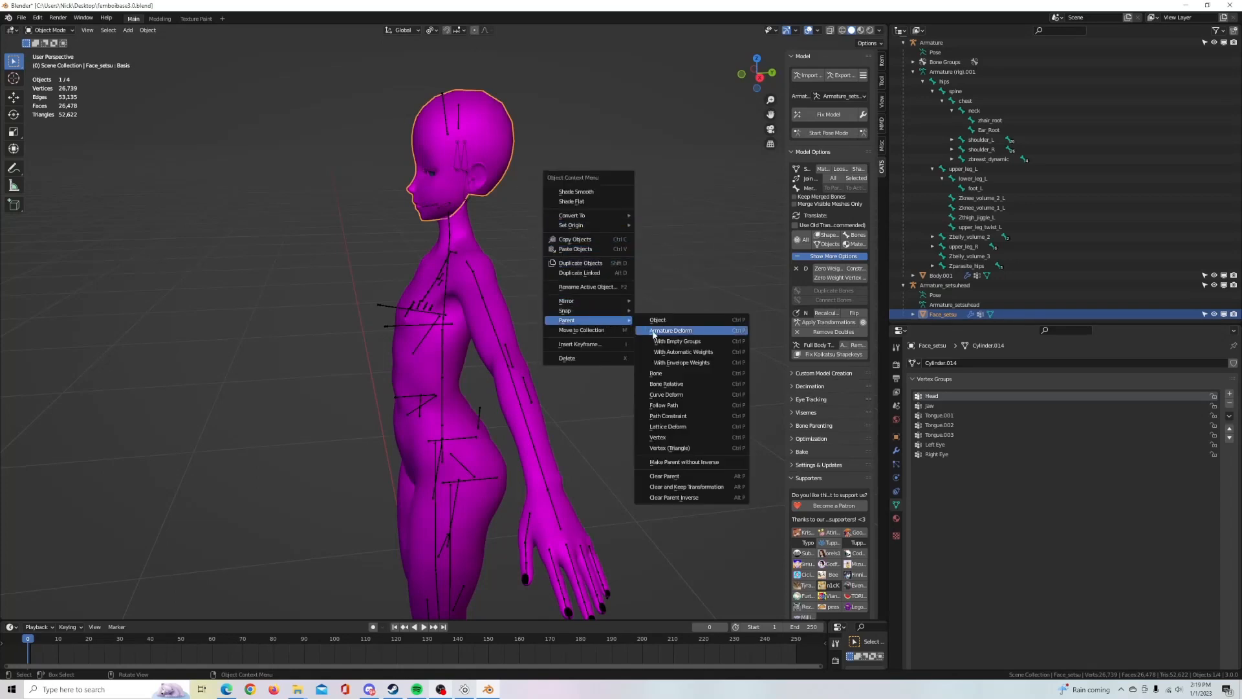
click(698, 487)
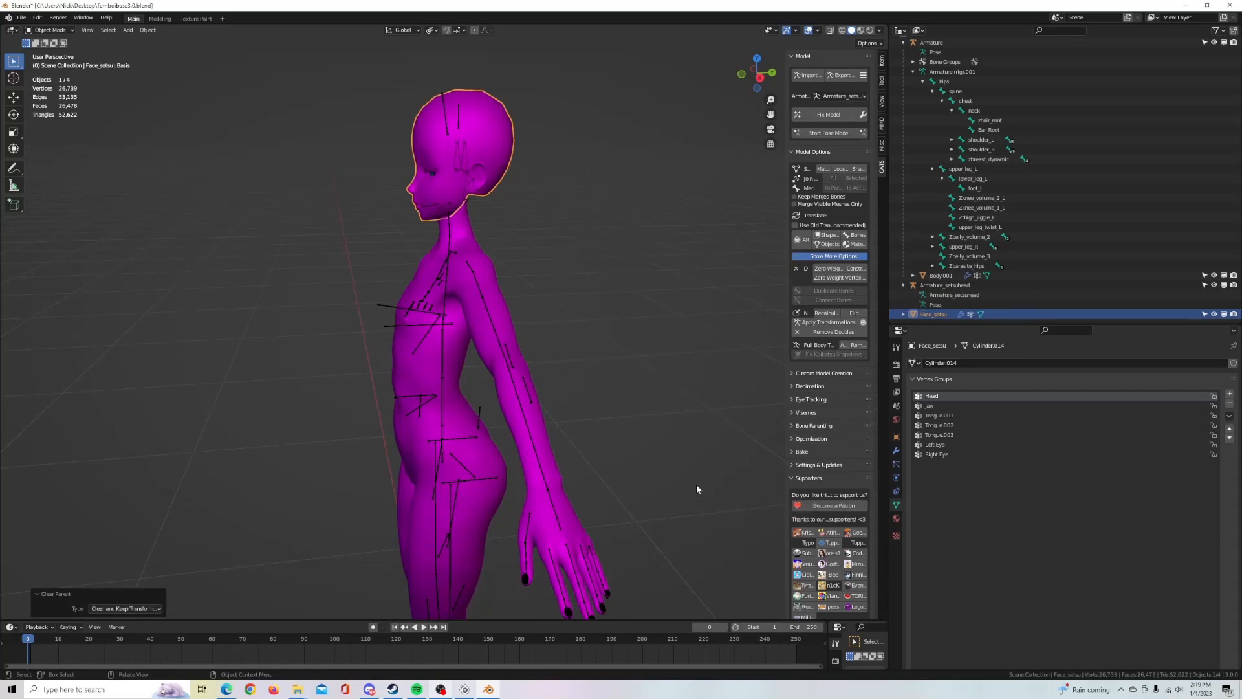
Step: Join Armature_setsuhead into the body's Armature, keeping the body's Armature as the active object
click(933, 286)
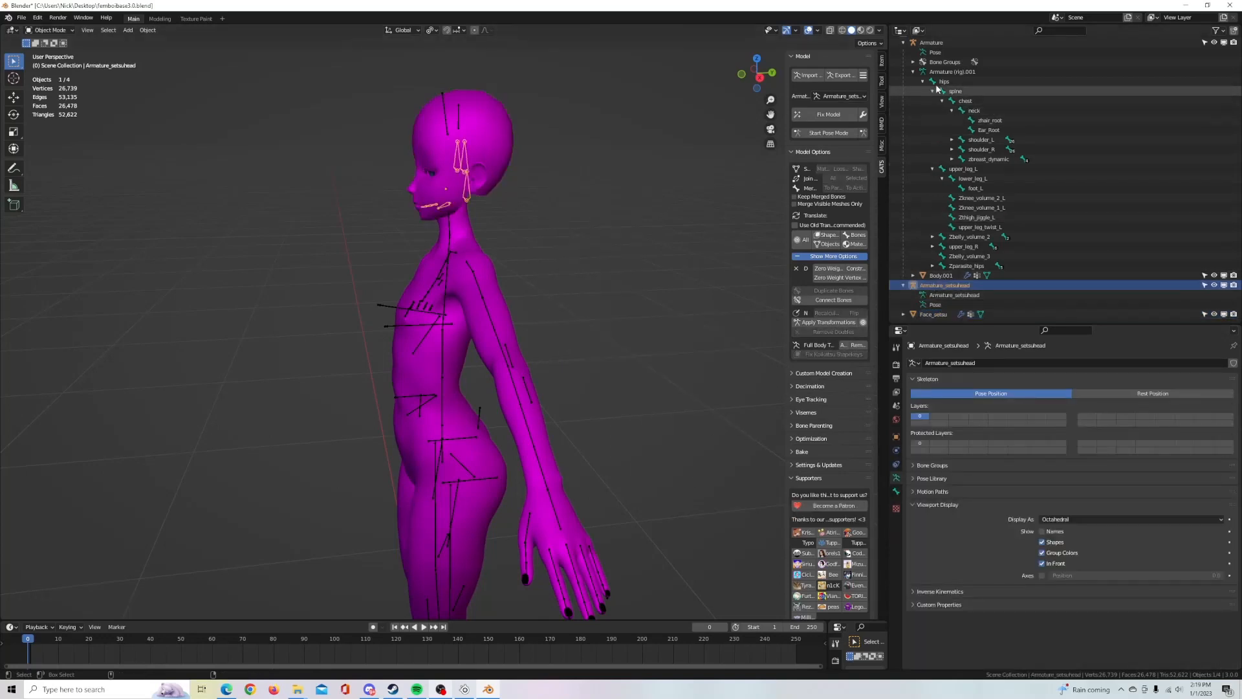
ctrl+click(931, 43)
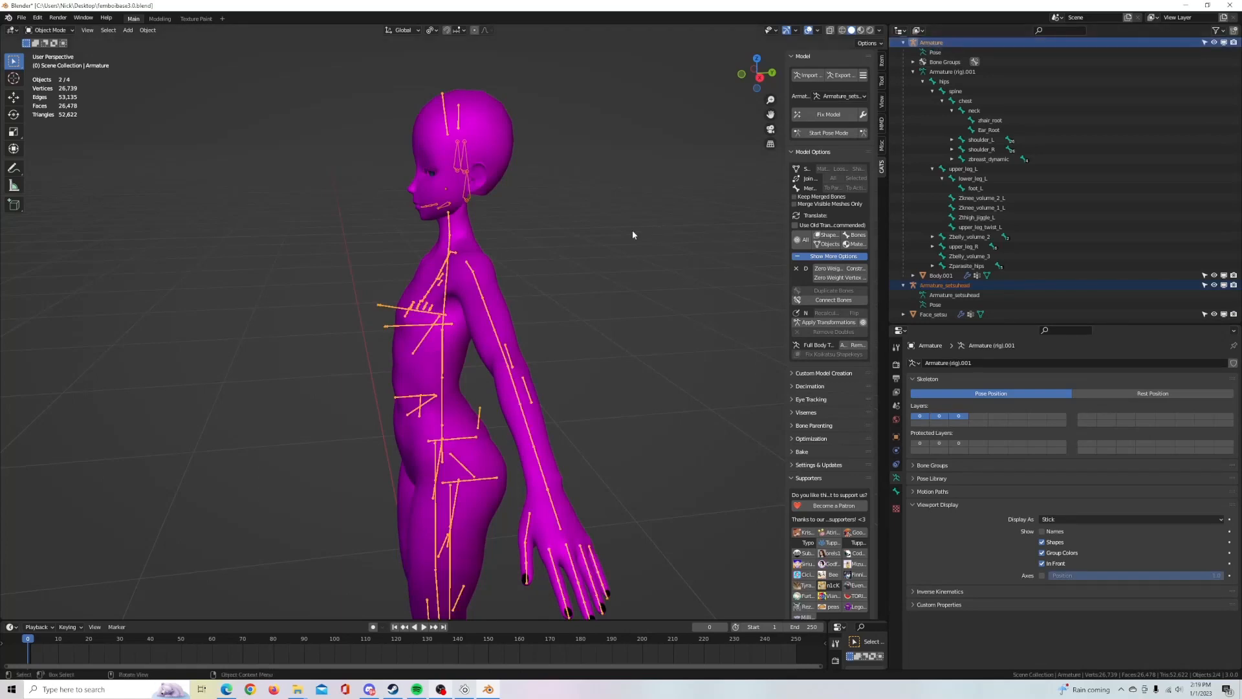
key(ctrl)
key(ctrl+j)
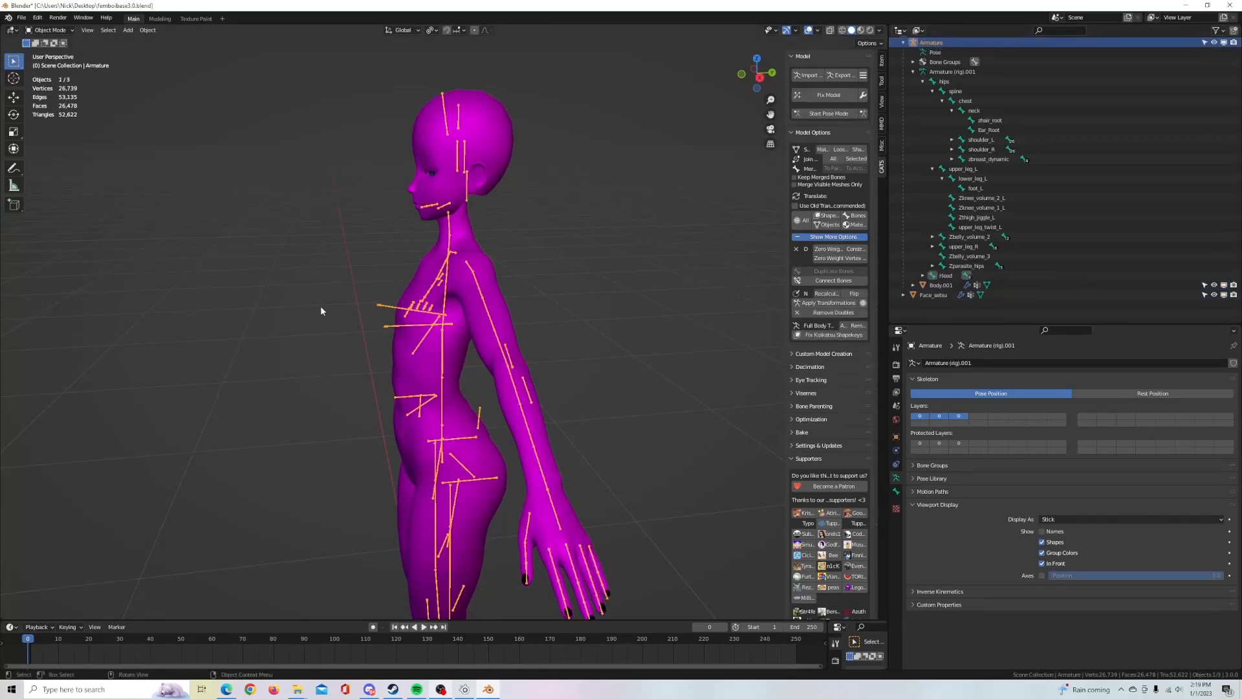
Step: Parent the Face_setsu mesh to the combined Armature with the Object parent type
middle_drag(350, 327, 510, 353)
scroll(464, 322, up, 4)
scroll(929, 297, up, 1)
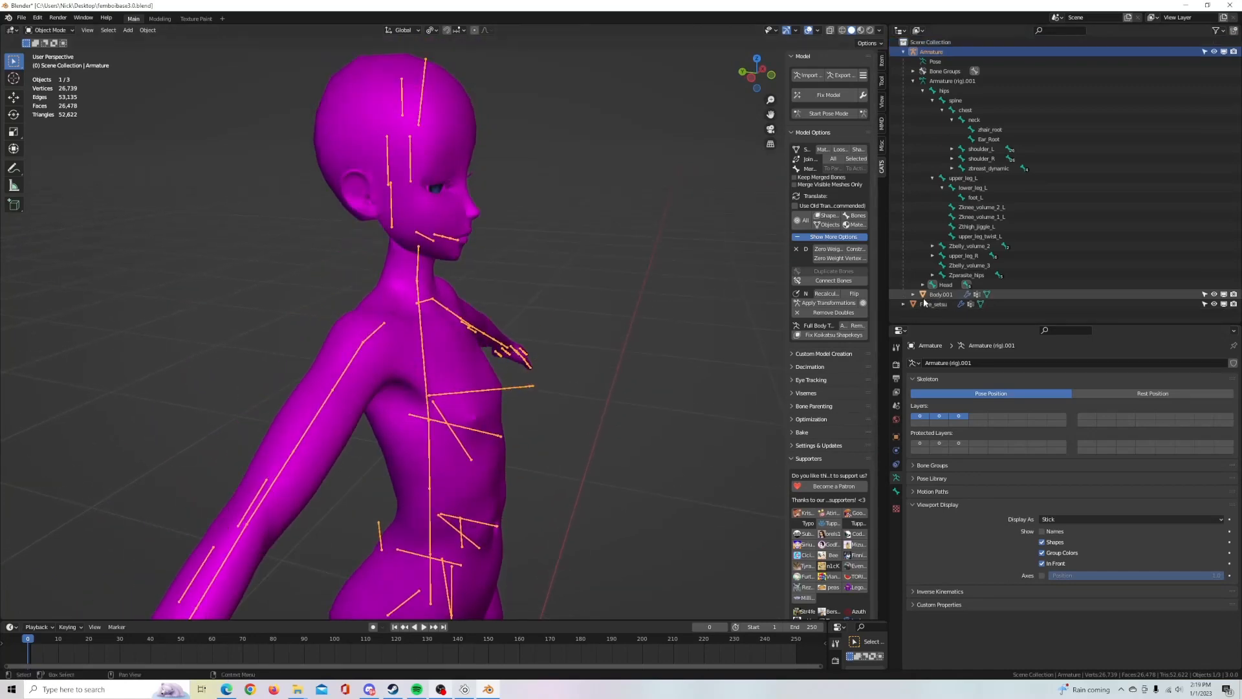
click(929, 304)
ctrl+click(949, 53)
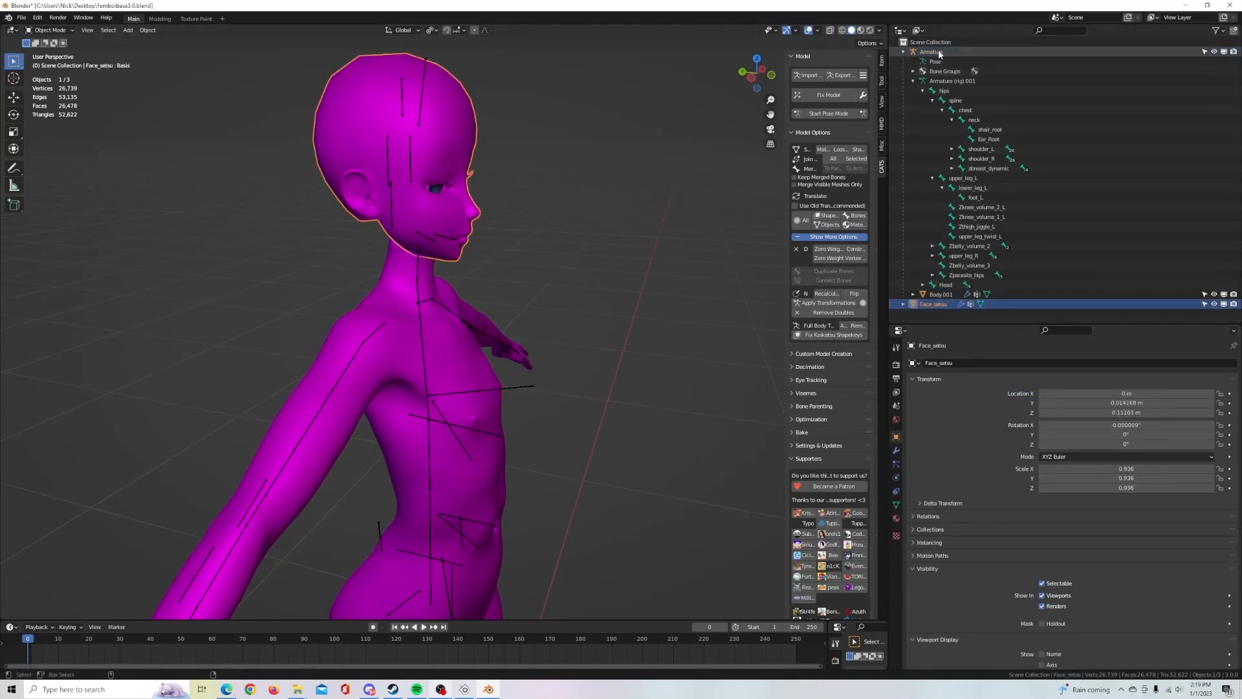
key(ctrl+p)
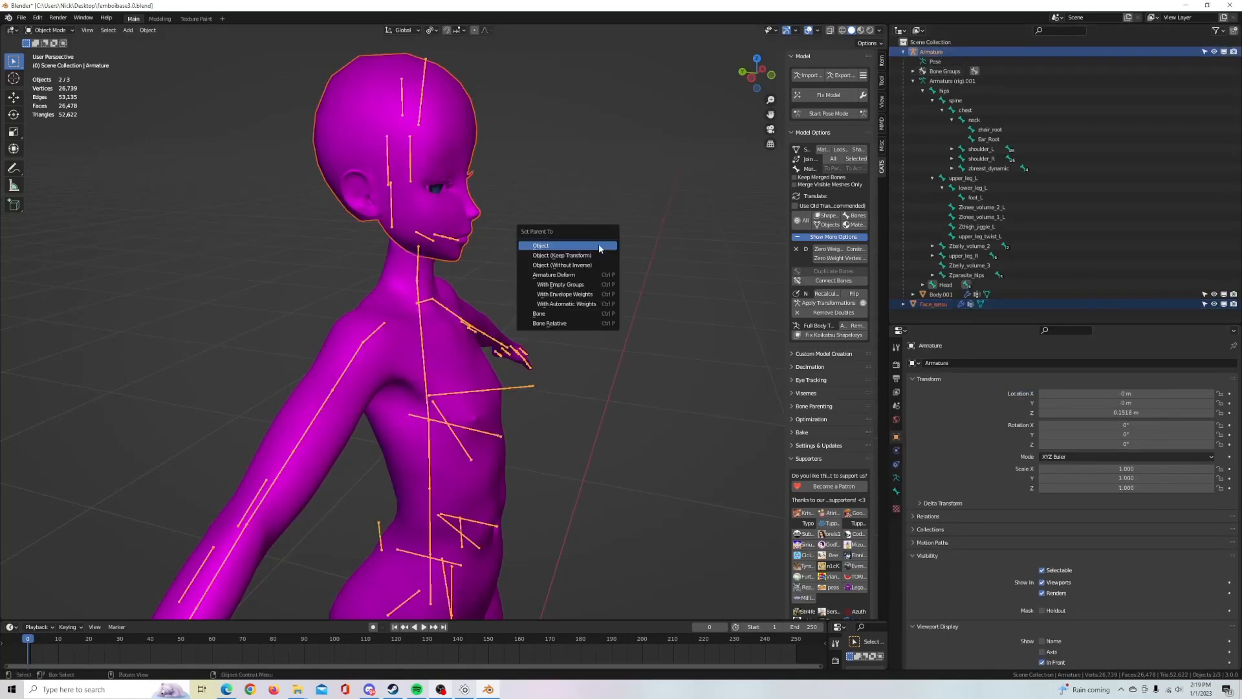
click(599, 243)
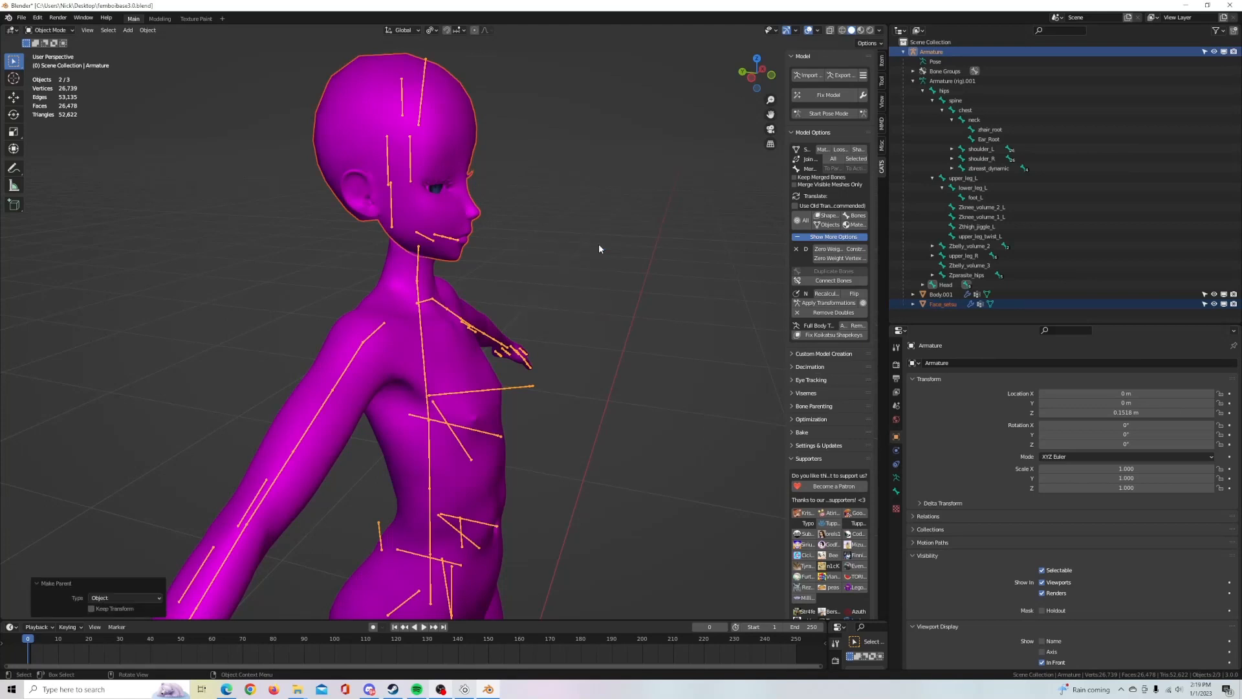
Step: Put the combined Armature in Edit Mode and collapse its bone hierarchy down to the root bones, Hips and Head
click(946, 303)
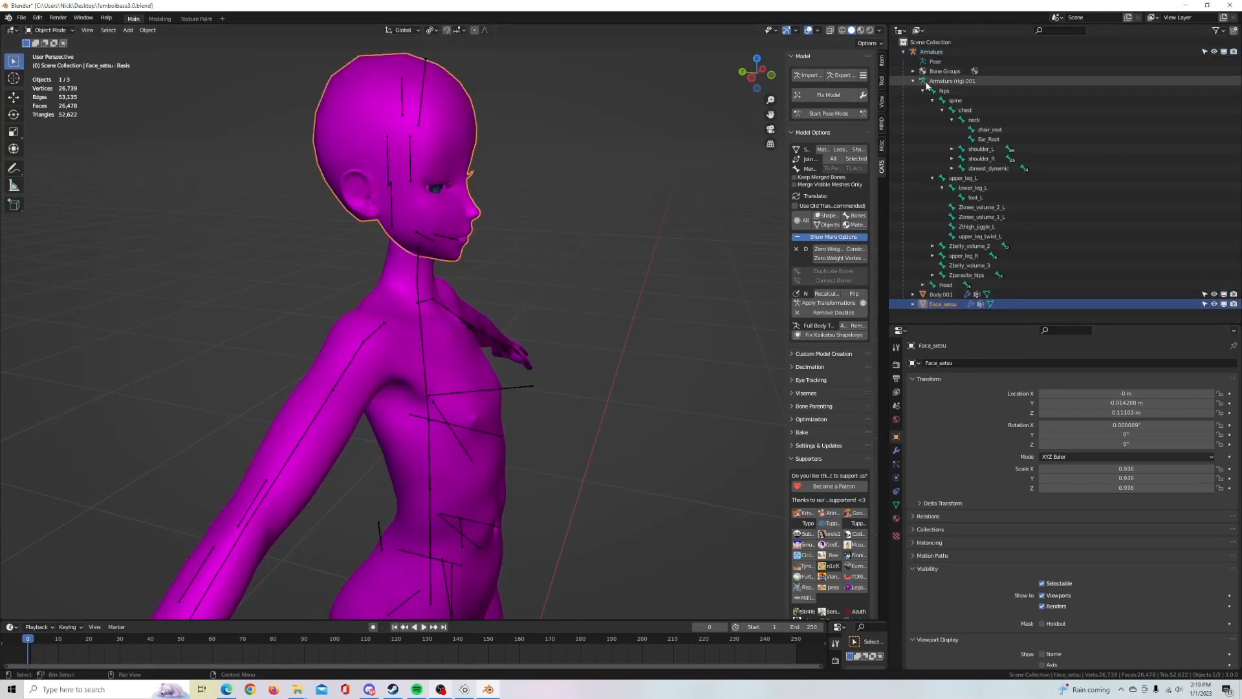
click(923, 92)
middle_drag(483, 234, 534, 236)
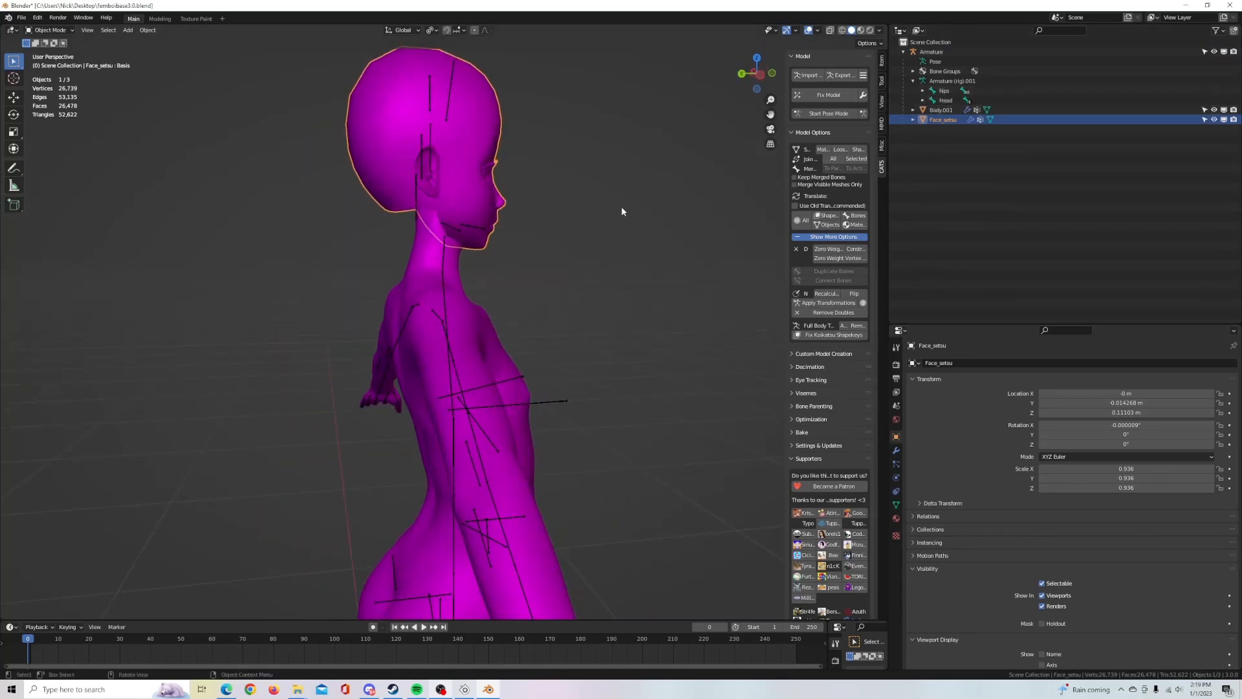
middle_drag(621, 210, 596, 222)
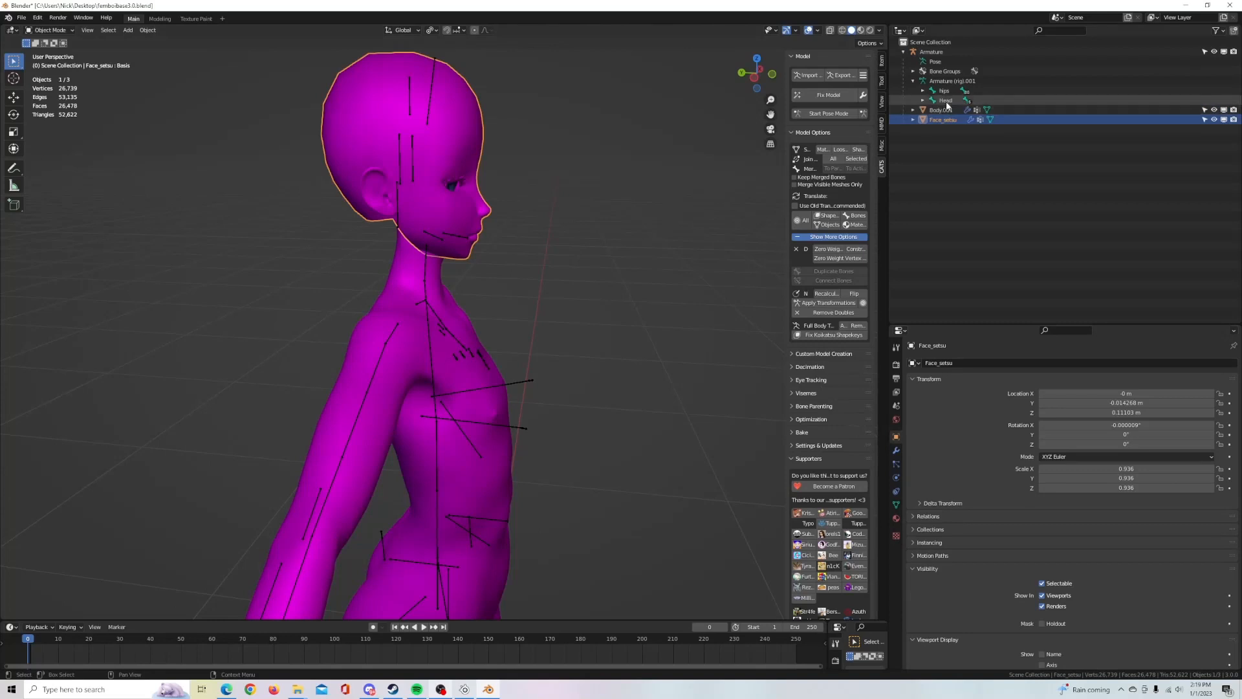
click(932, 52)
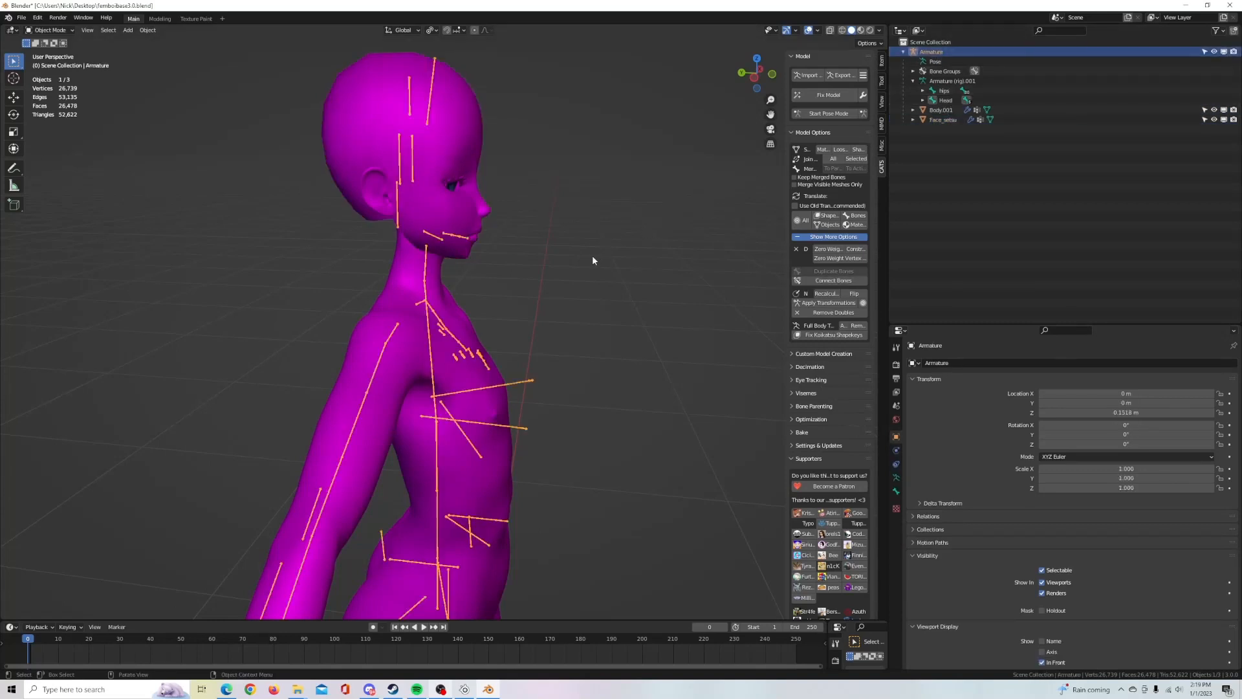
key(Tab)
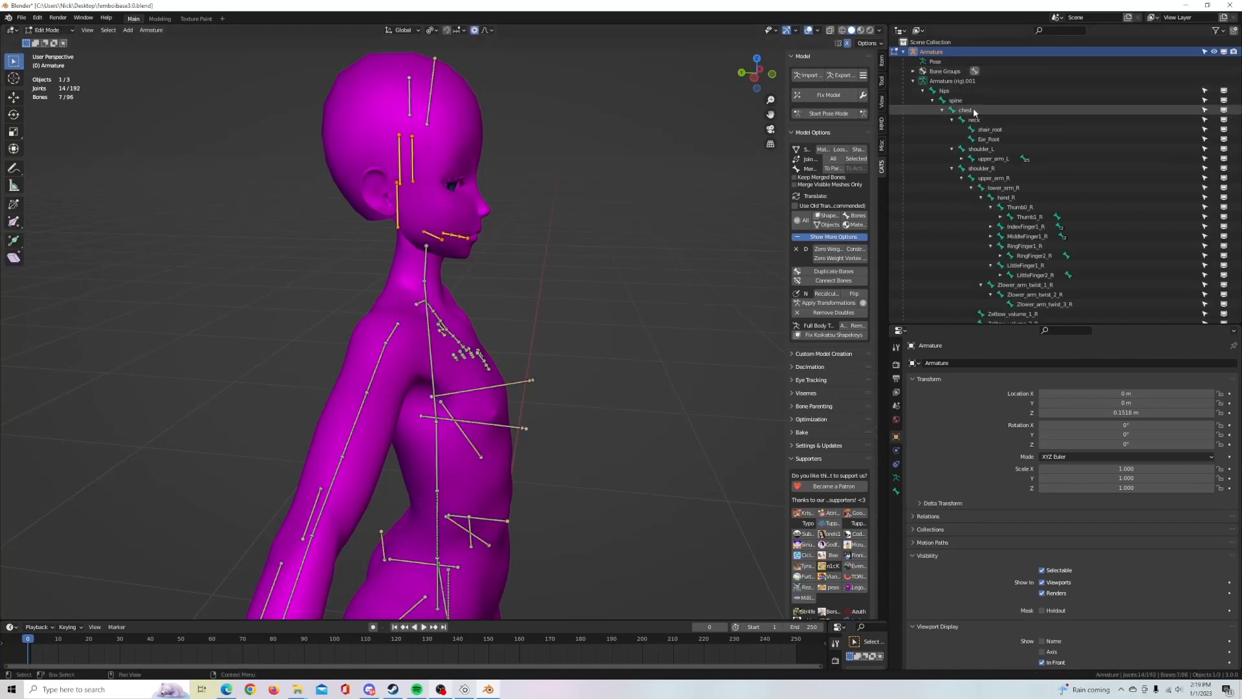
click(942, 110)
click(932, 100)
click(923, 90)
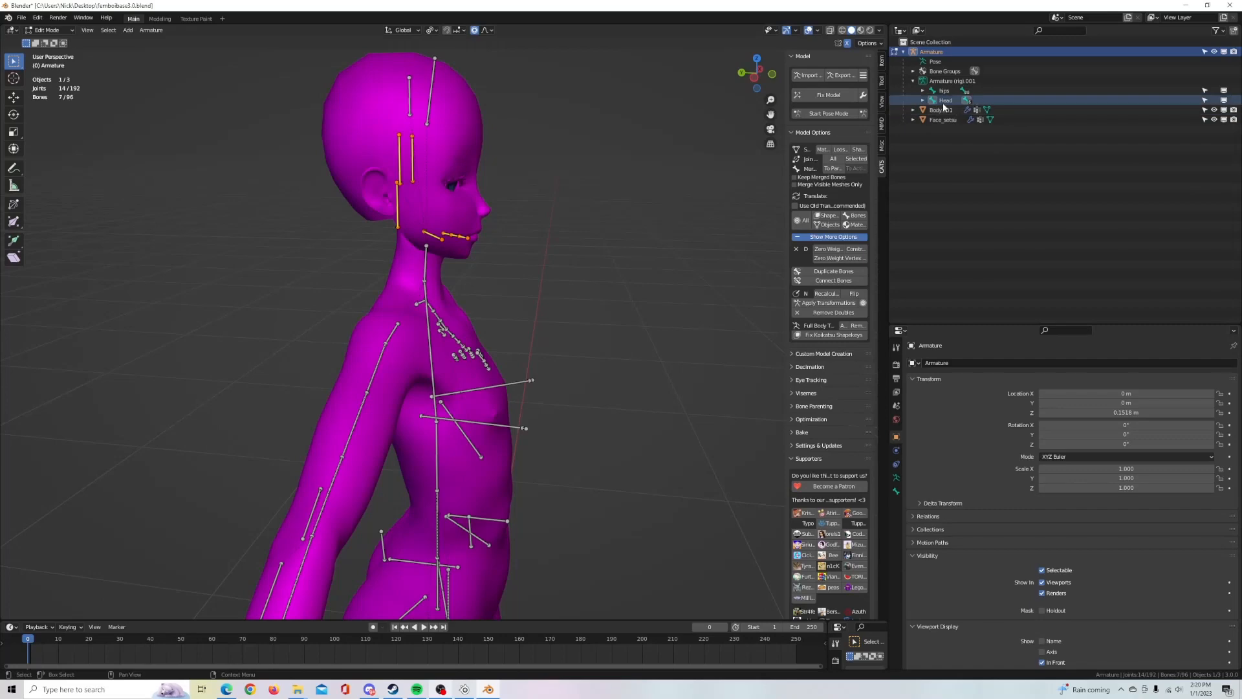
middle_drag(585, 222, 644, 207)
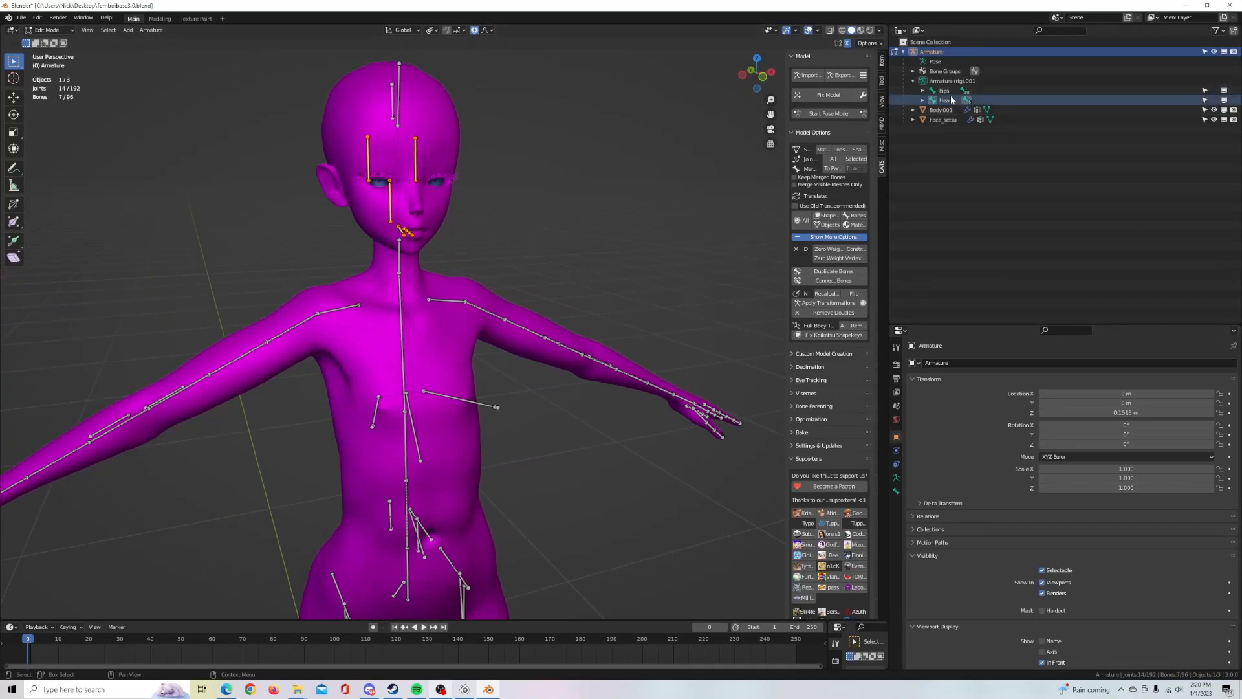
Step: Select the Head bone and examine the hierarchy from Hips through spine and chest down to the neck bone's children
click(952, 99)
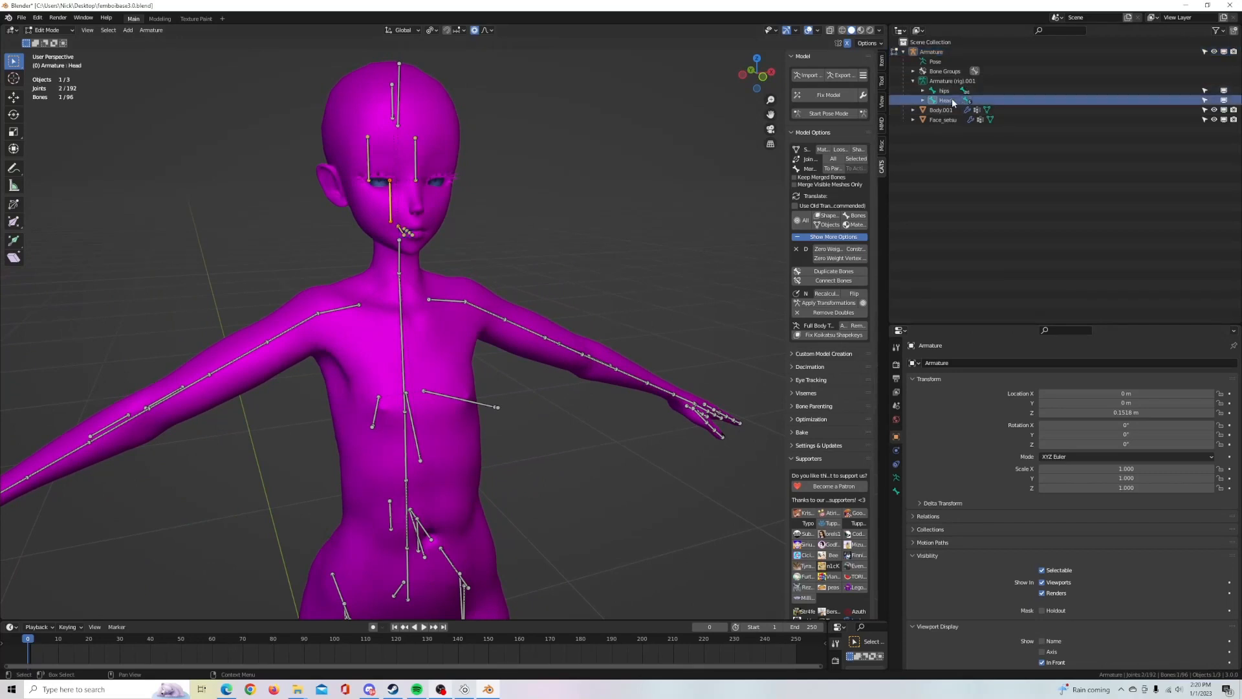
shift+click(924, 91)
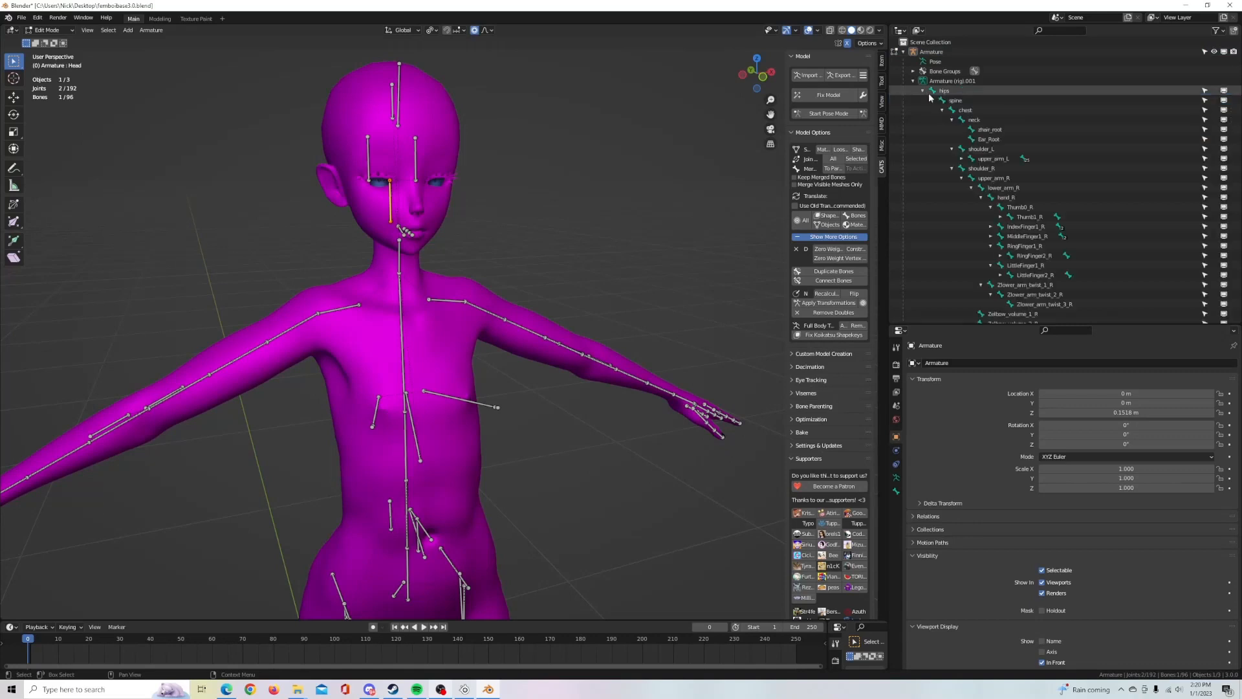
click(949, 120)
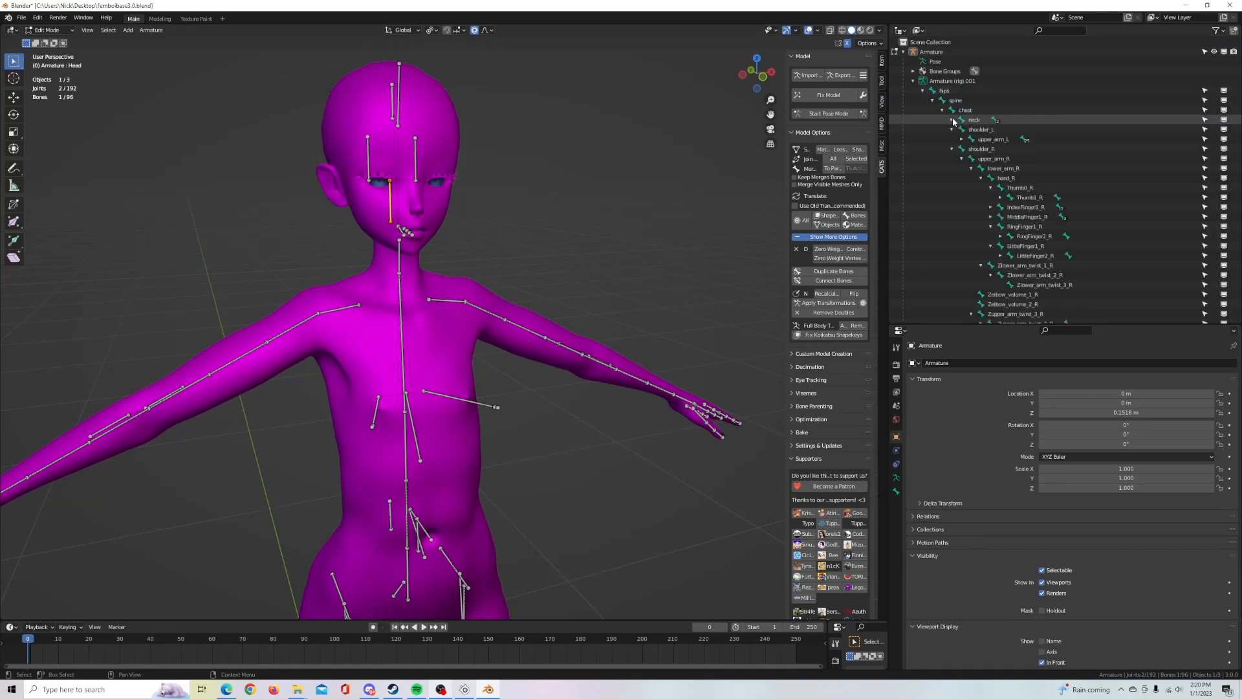
click(942, 110)
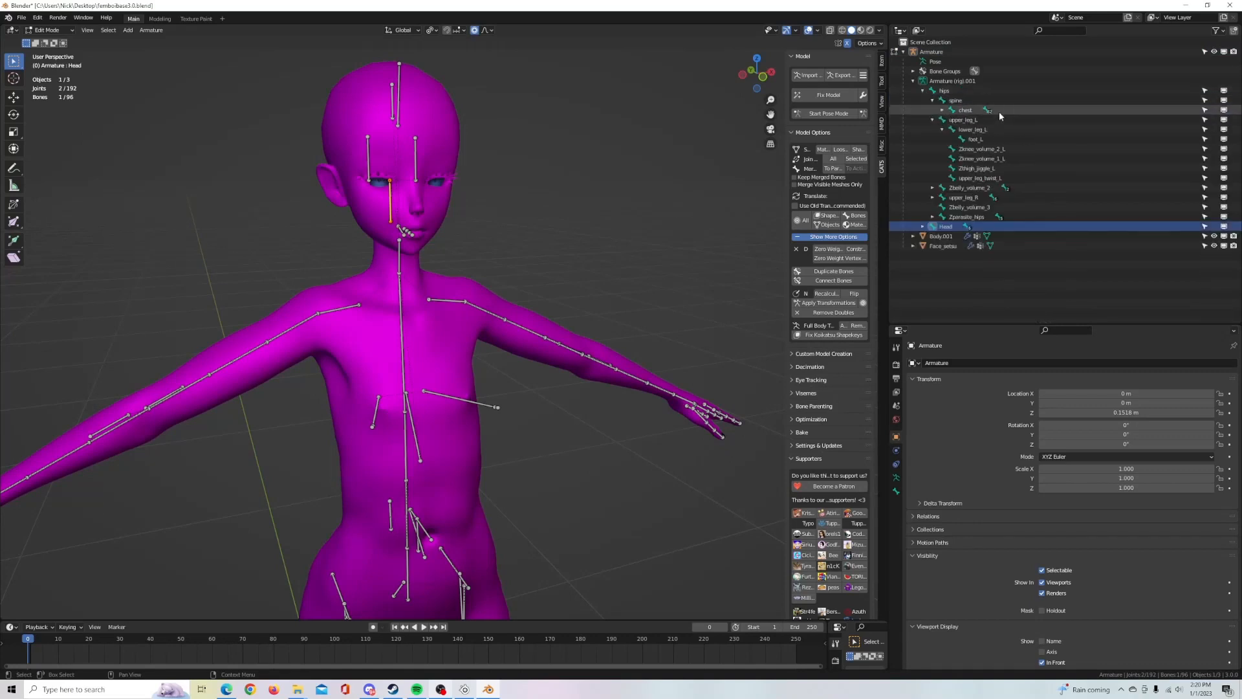
click(932, 101)
click(924, 91)
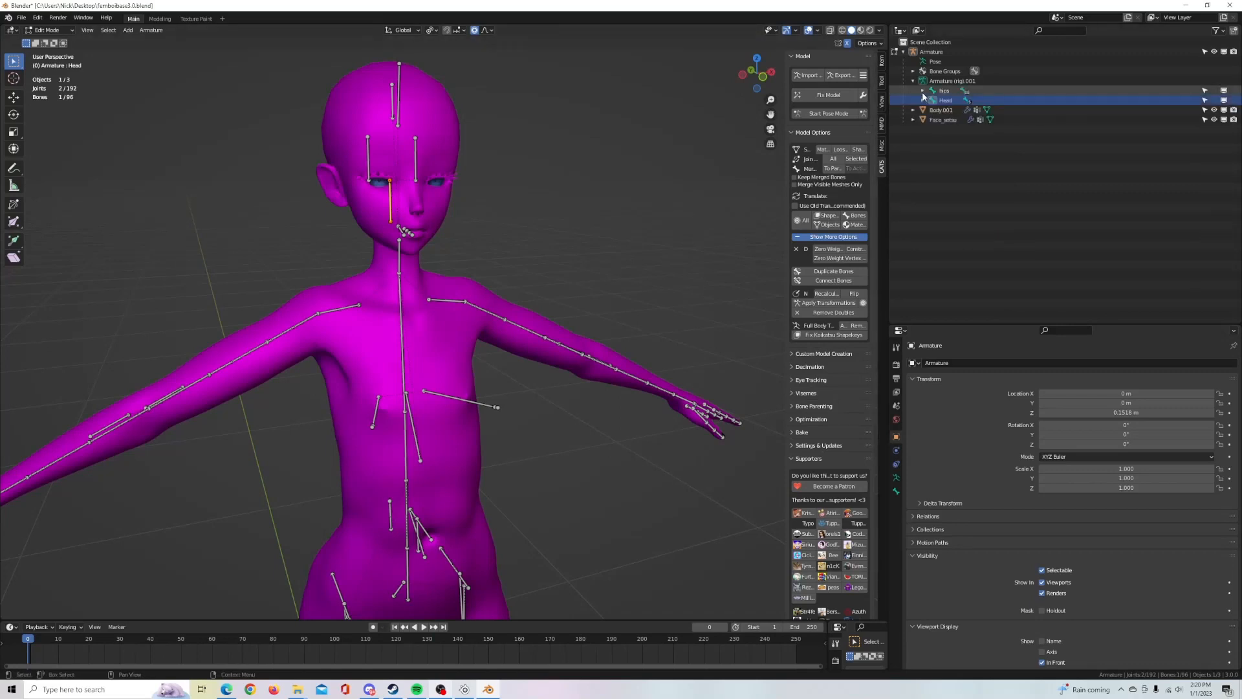
click(924, 91)
click(933, 100)
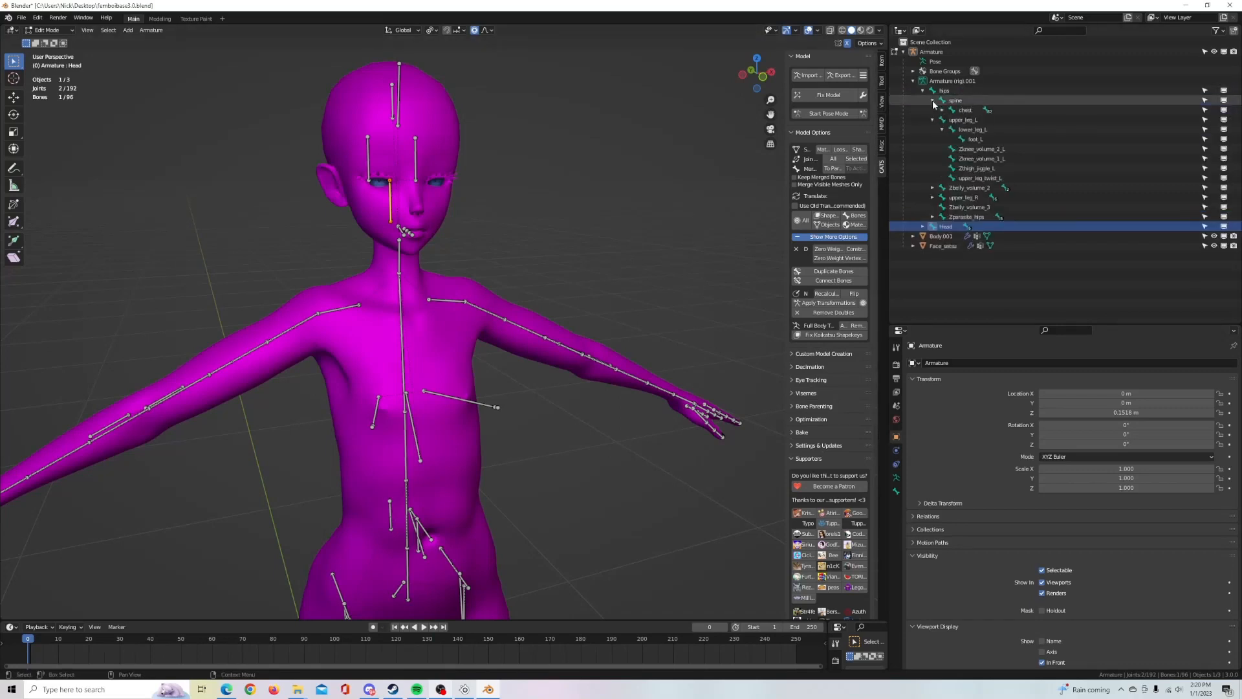
click(943, 111)
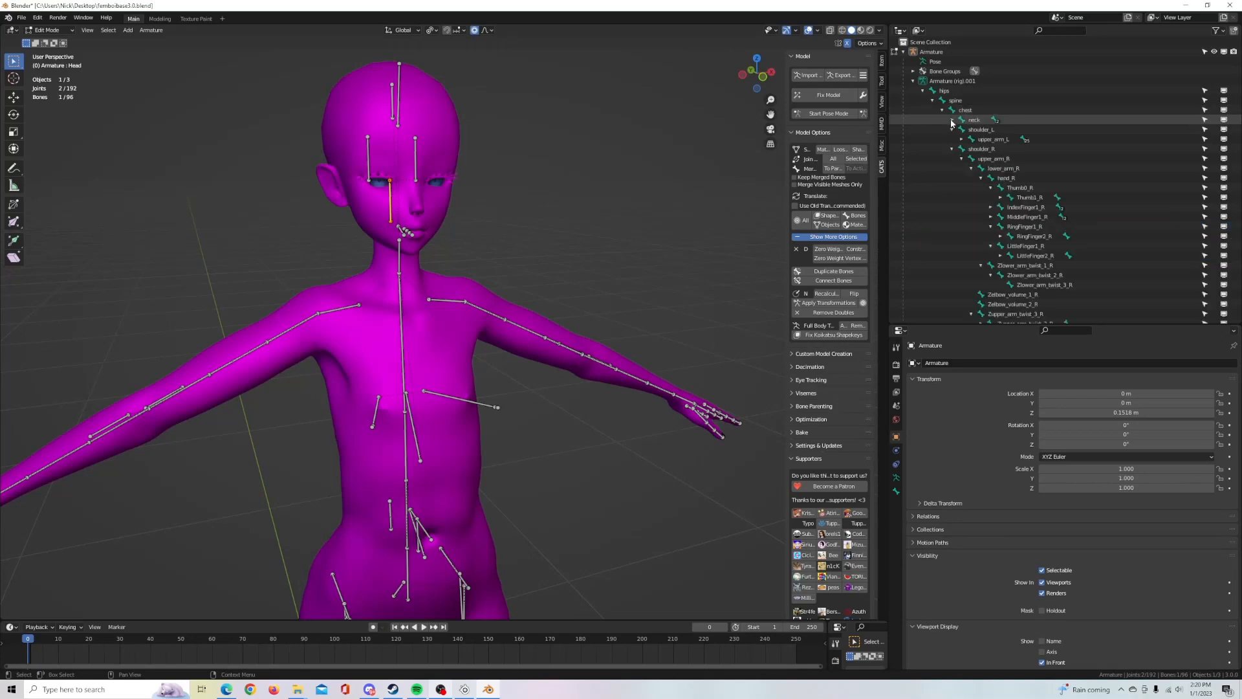
click(952, 121)
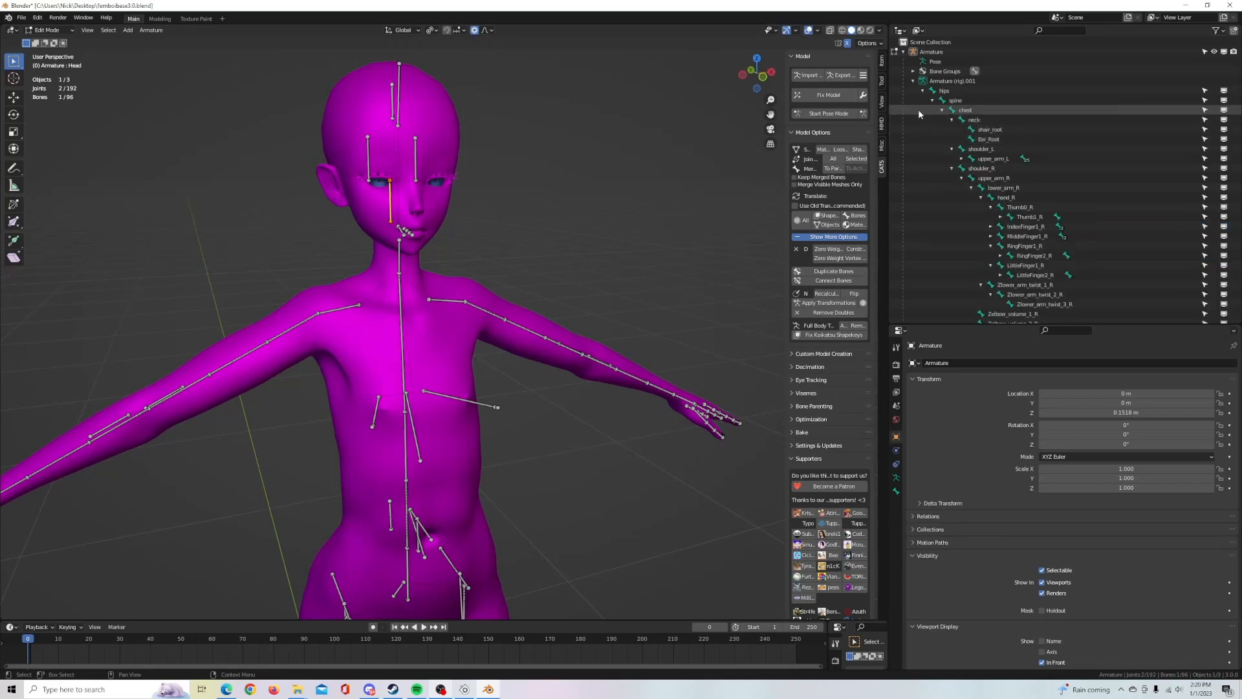
Step: Parent the Head bone to the neck bone with Keep Offset and return the armature to Object Mode
click(975, 120)
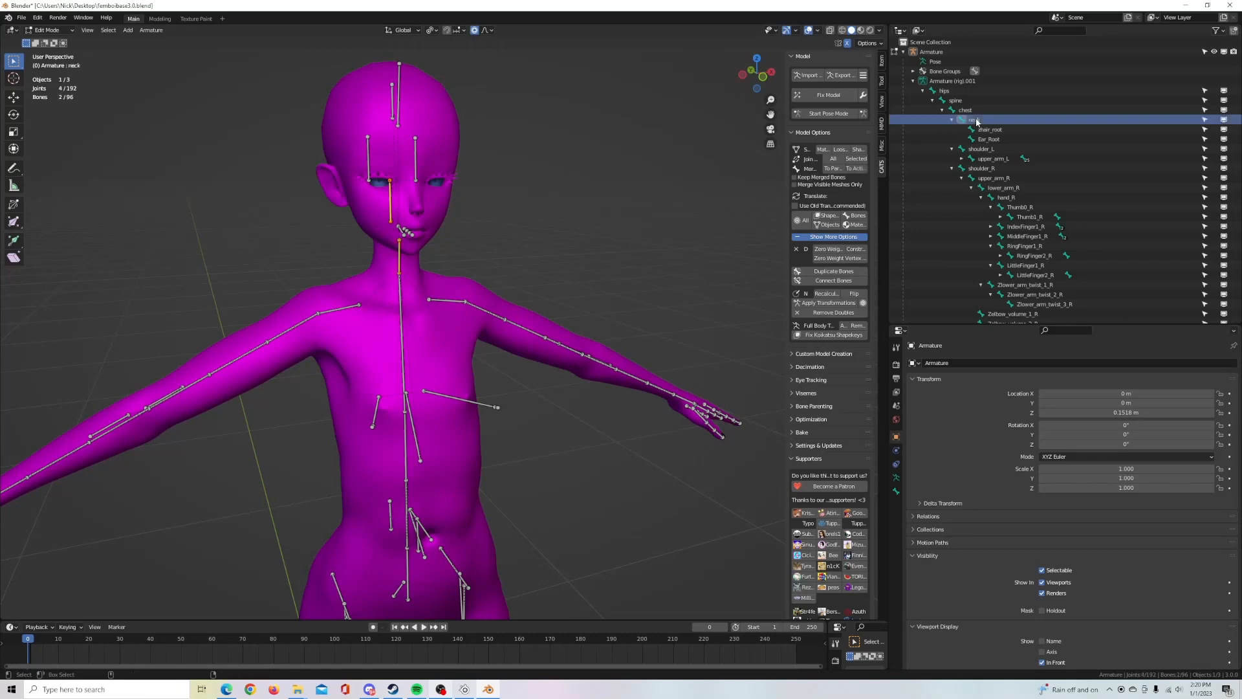
key(ctrl+p)
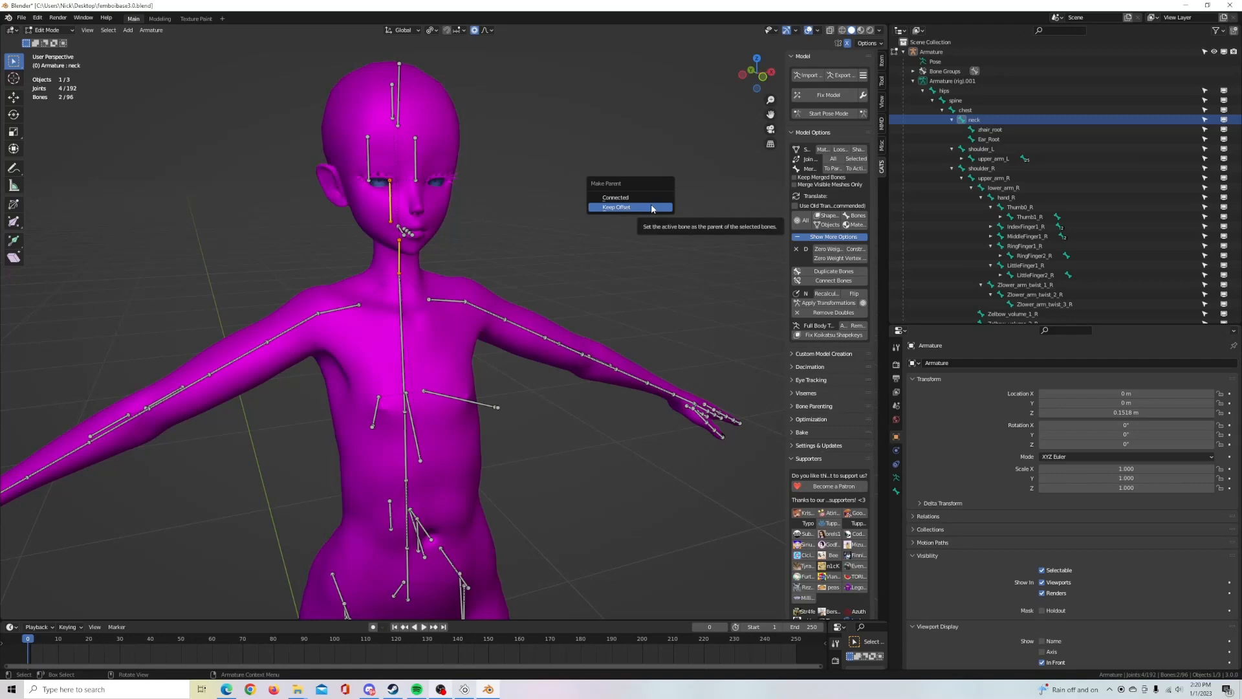
click(651, 207)
middle_drag(222, 335, 295, 325)
middle_drag(501, 311, 570, 326)
scroll(450, 343, up, 2)
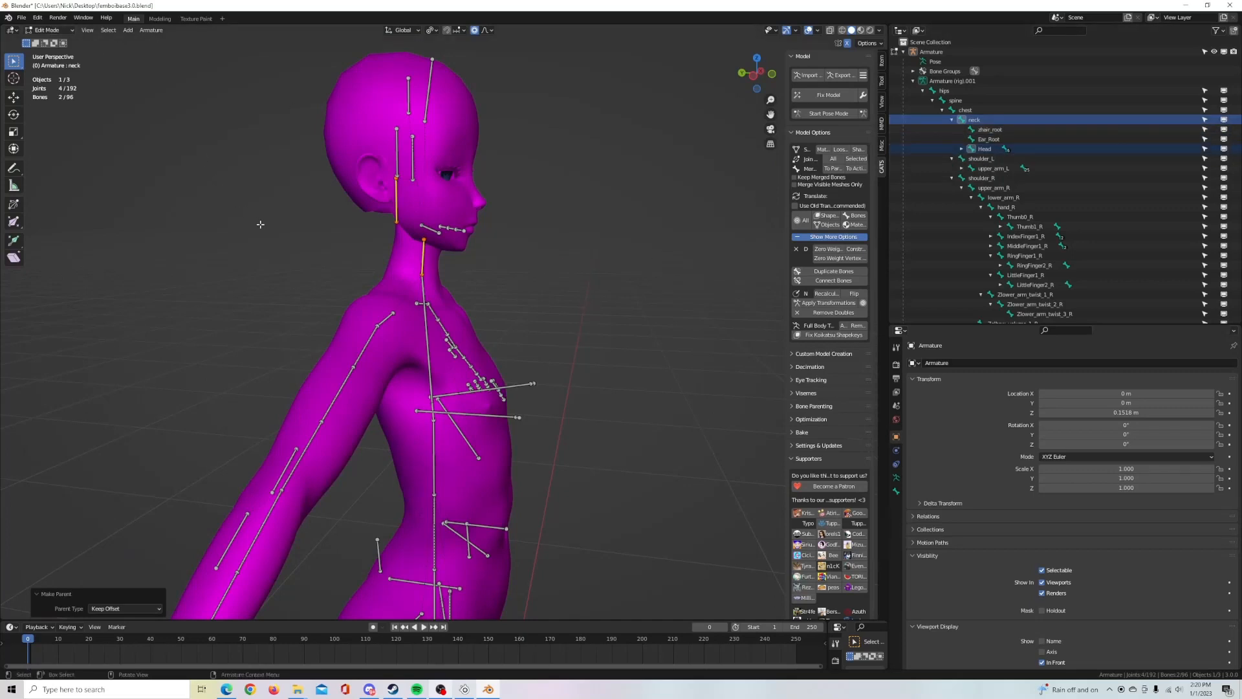
key(Tab)
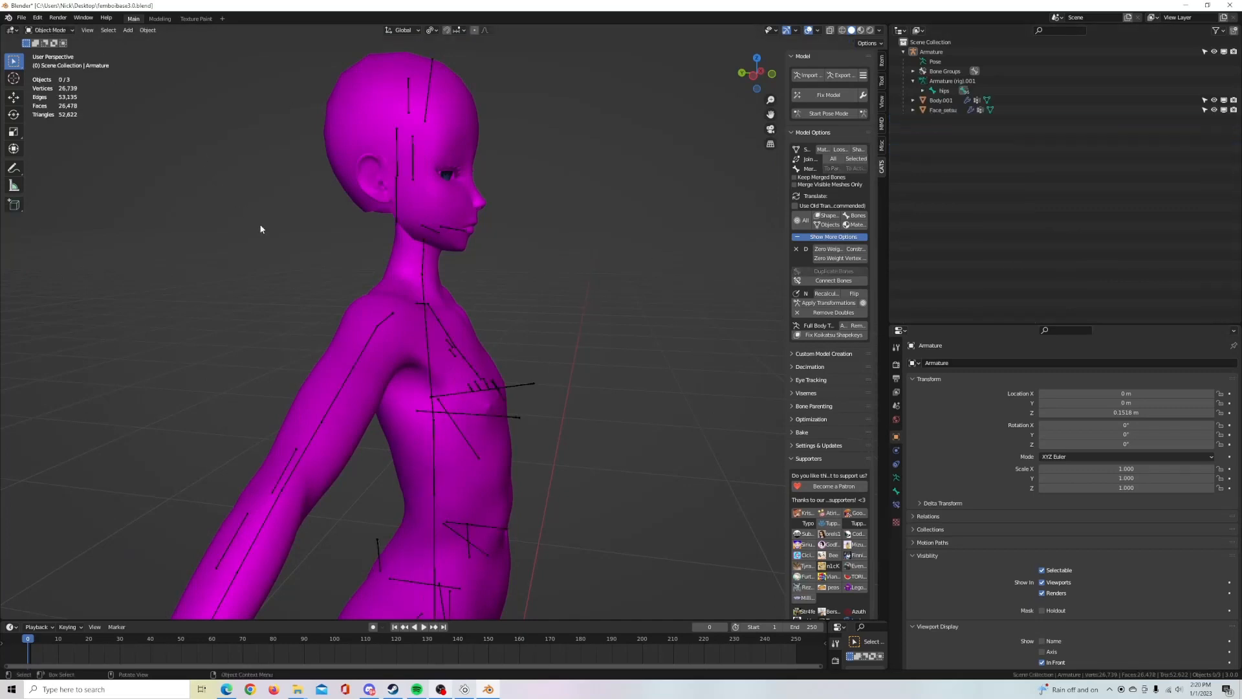
Step: Set the combined Armature as the target object of the Face_setsu mesh's Armature modifier
click(449, 199)
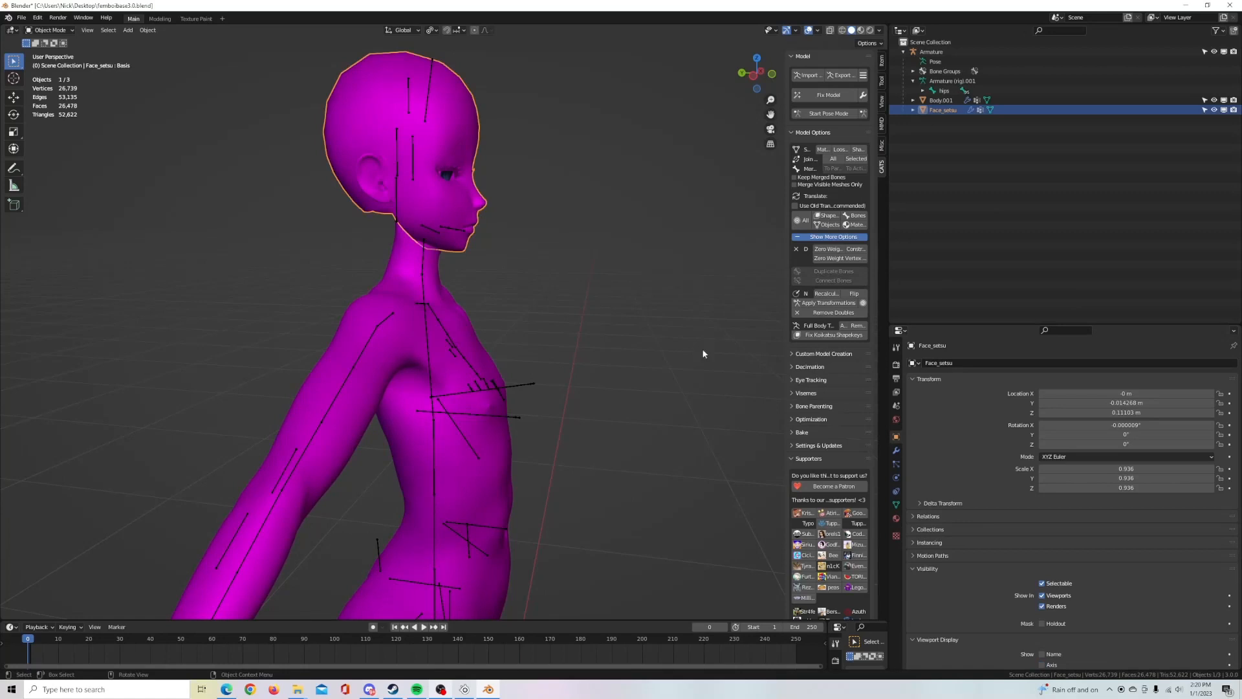
click(897, 504)
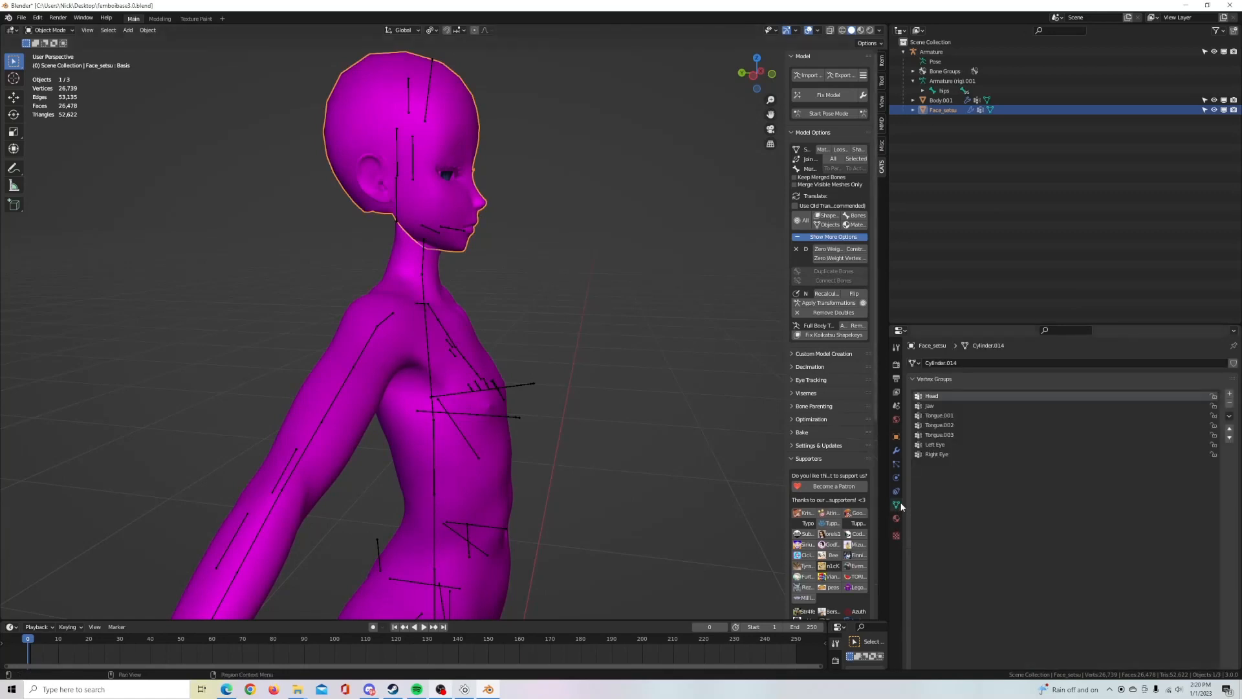
click(897, 451)
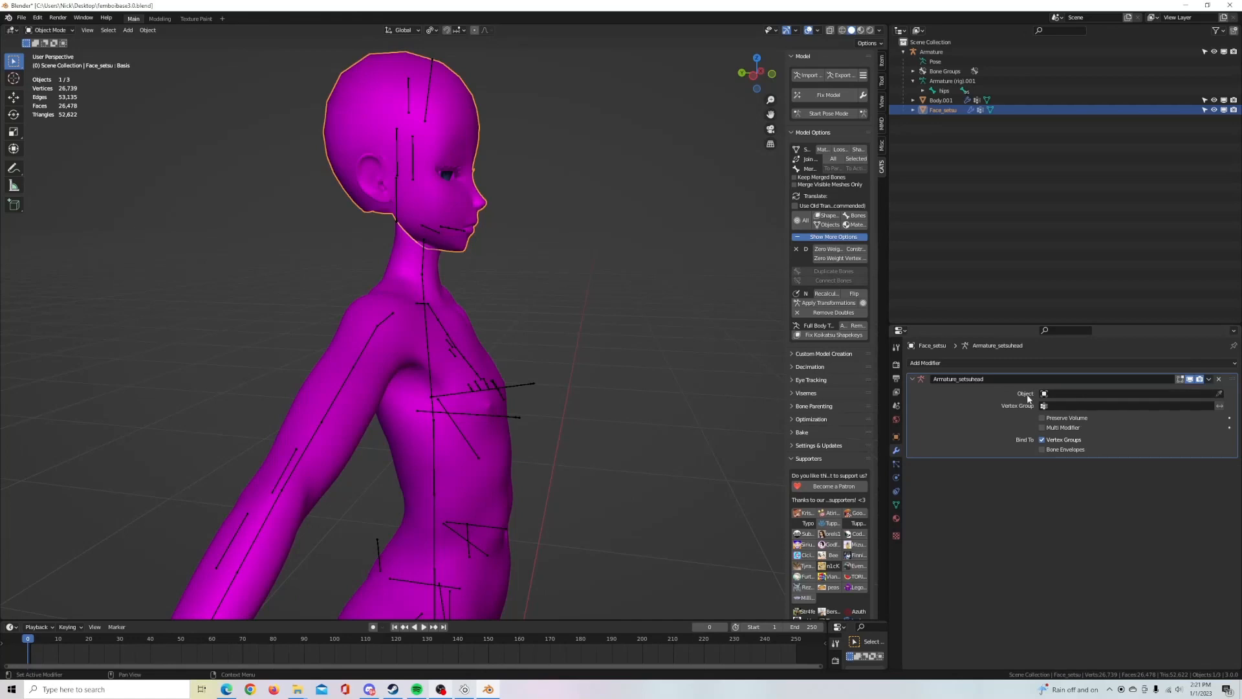
click(1069, 393)
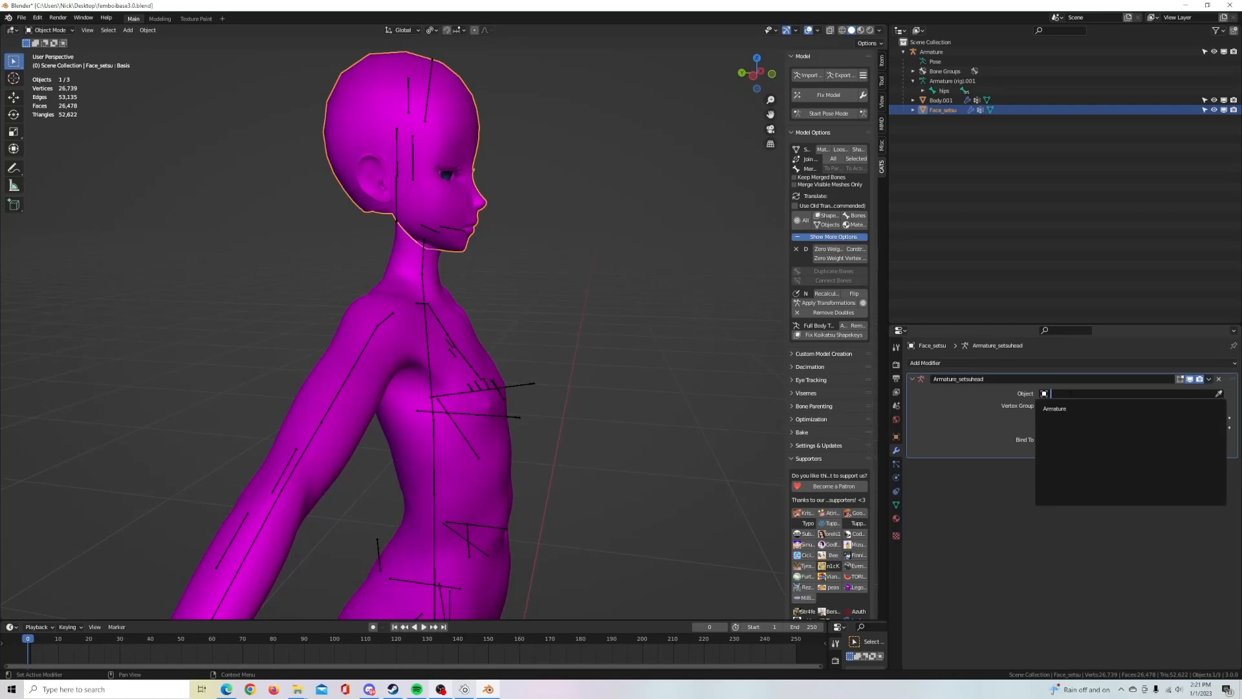
click(1071, 408)
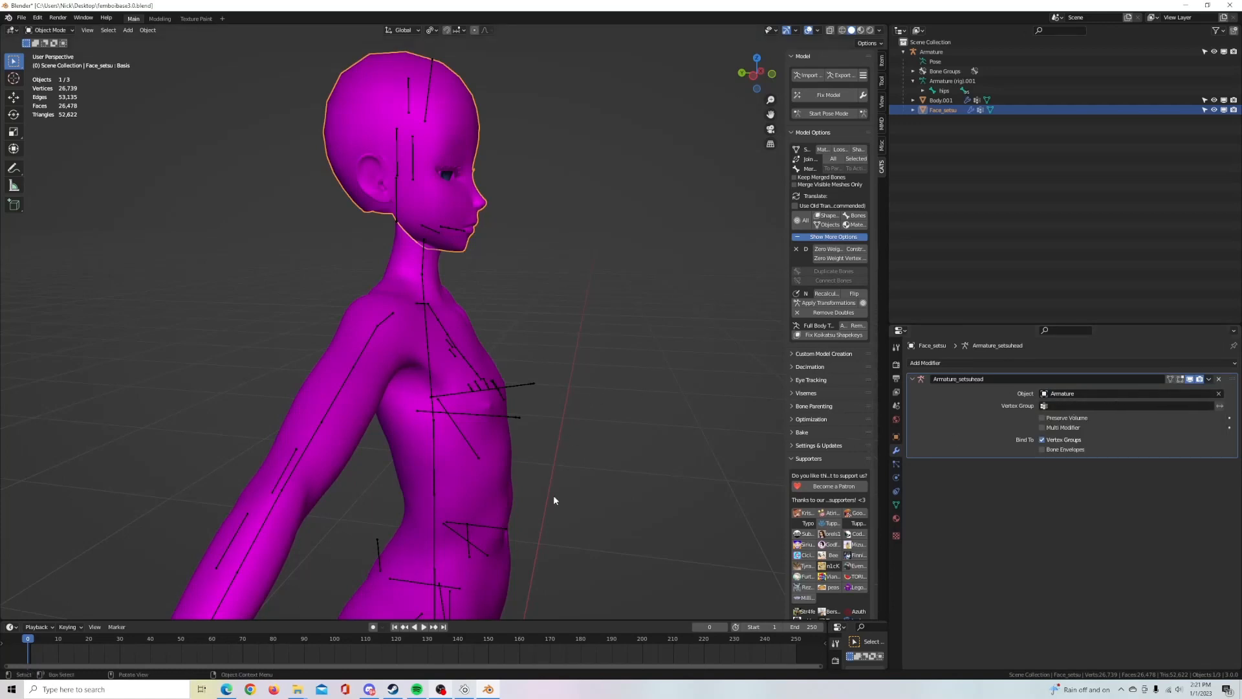
Step: Test the Head bone in Pose Mode by rotating it about 5.5° around the X axis, and stop posing
click(825, 114)
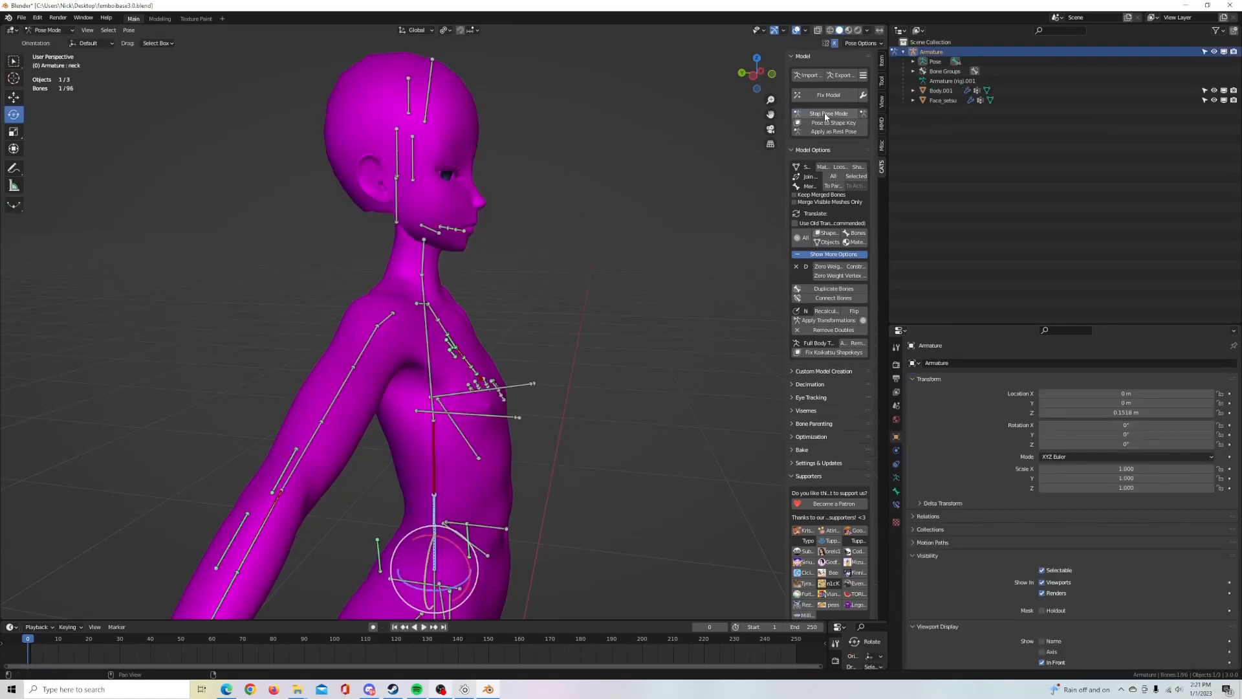
click(396, 211)
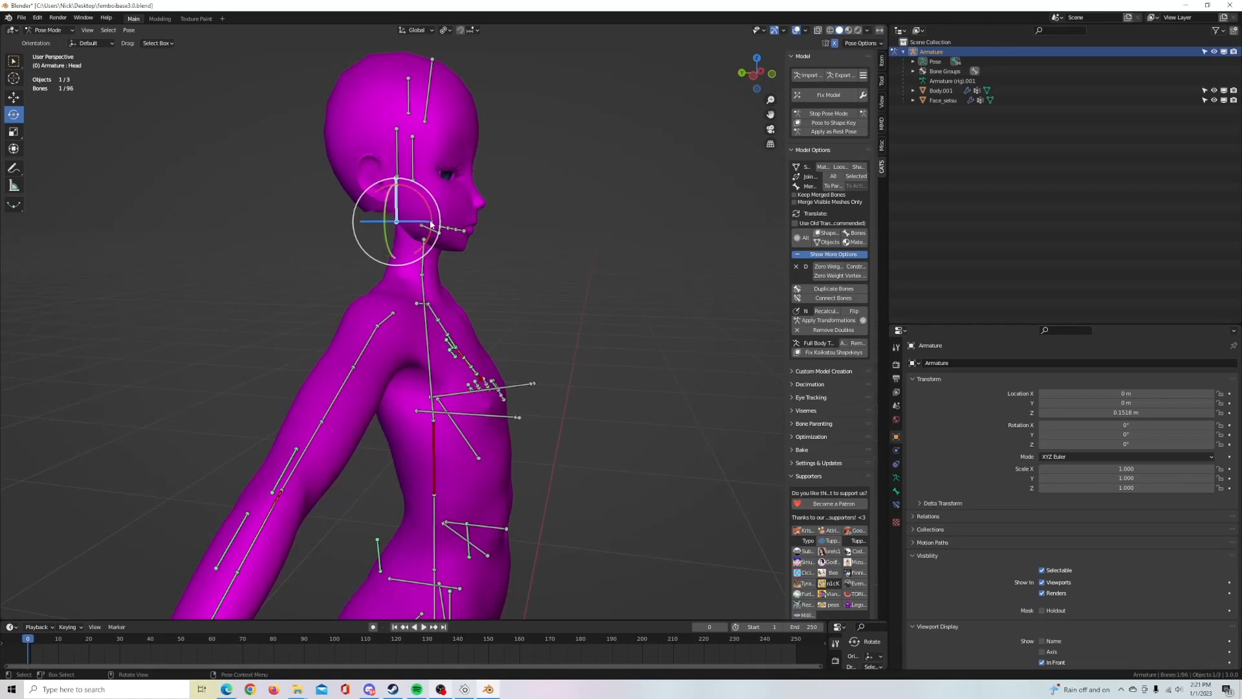
middle_drag(659, 257, 560, 277)
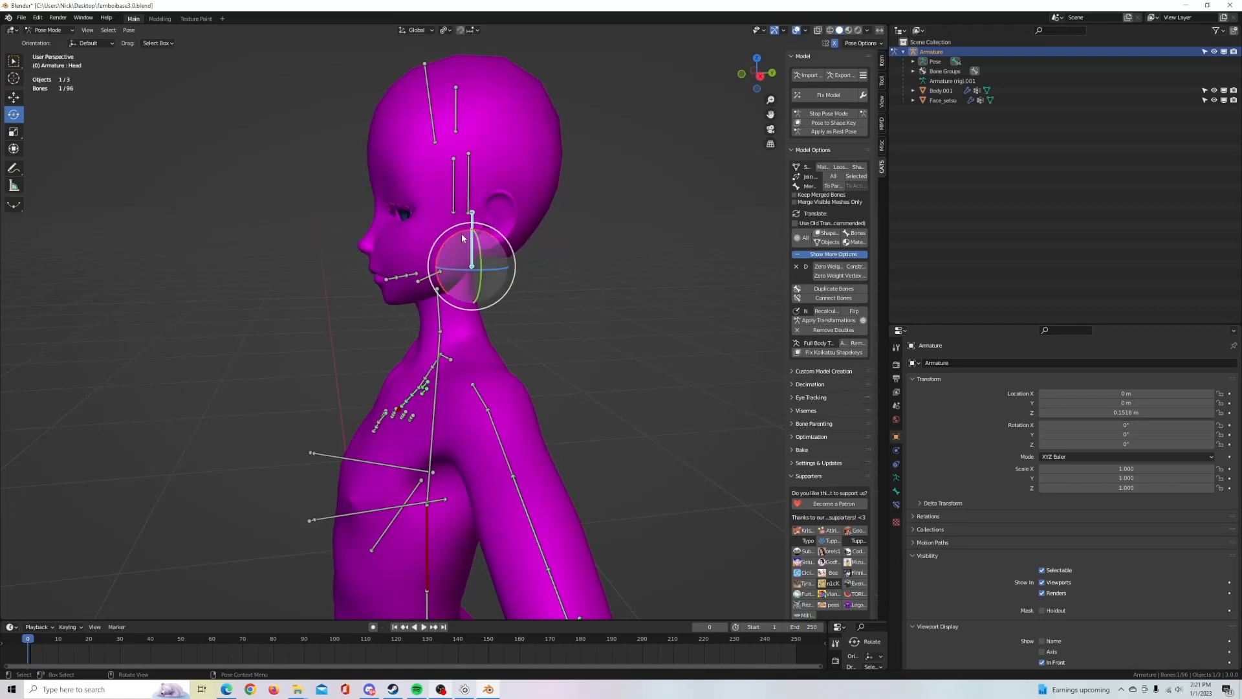
mouse_move(460, 233)
mouse_down()
mouse_move(507, 226)
mouse_move(440, 237)
mouse_move(490, 230)
mouse_move(465, 225)
mouse_move(437, 244)
mouse_move(458, 227)
mouse_move(503, 230)
mouse_move(475, 235)
mouse_move(484, 230)
mouse_up()
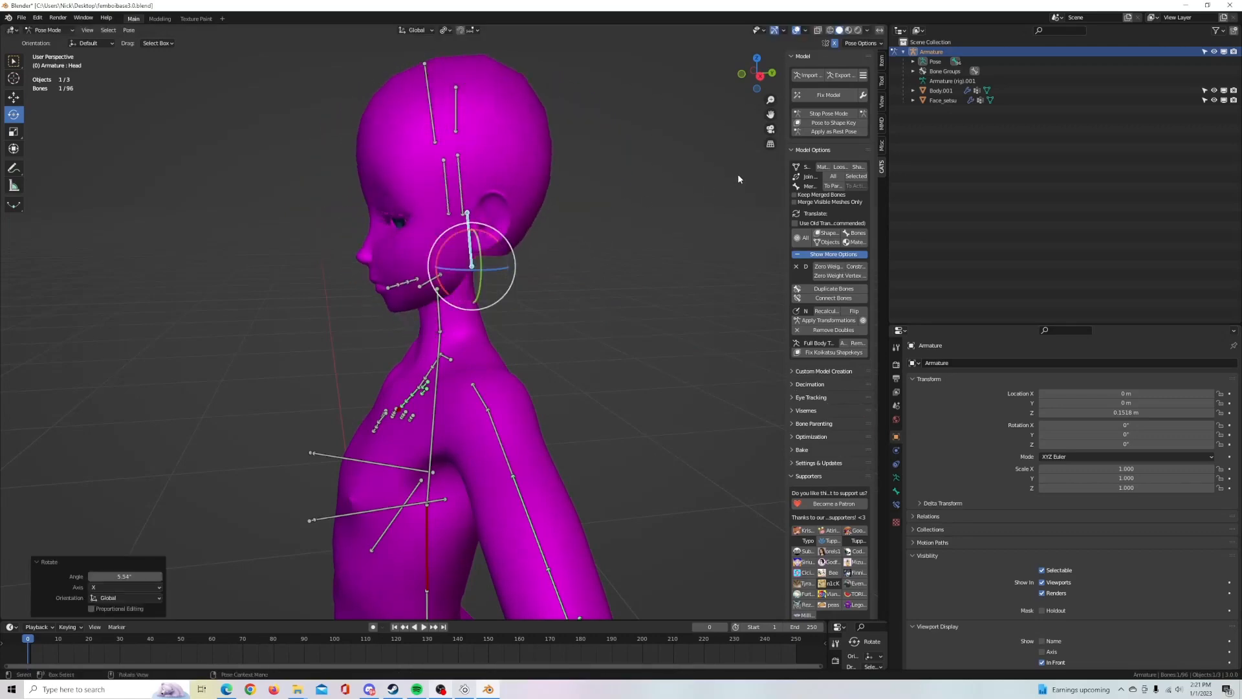
click(818, 114)
middle_drag(527, 228, 446, 262)
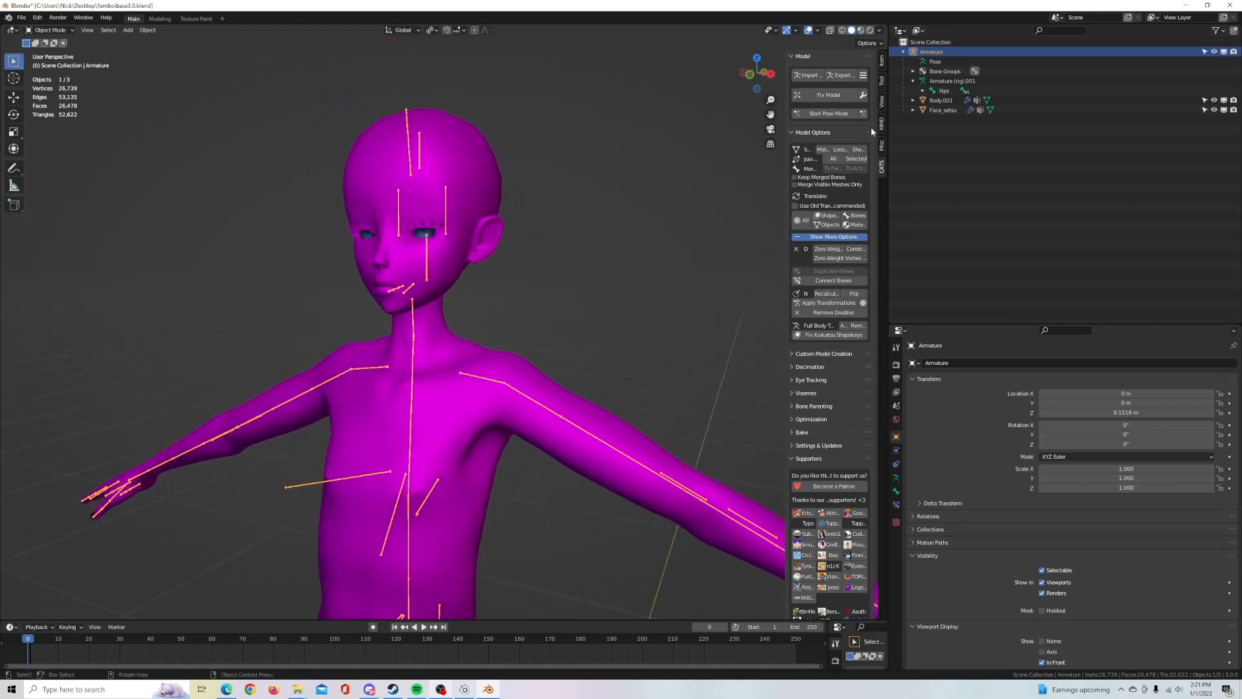
Step: Compare the spelling of the head vertex group on Body.001 and Face_setsu with the armature's bone names
click(924, 92)
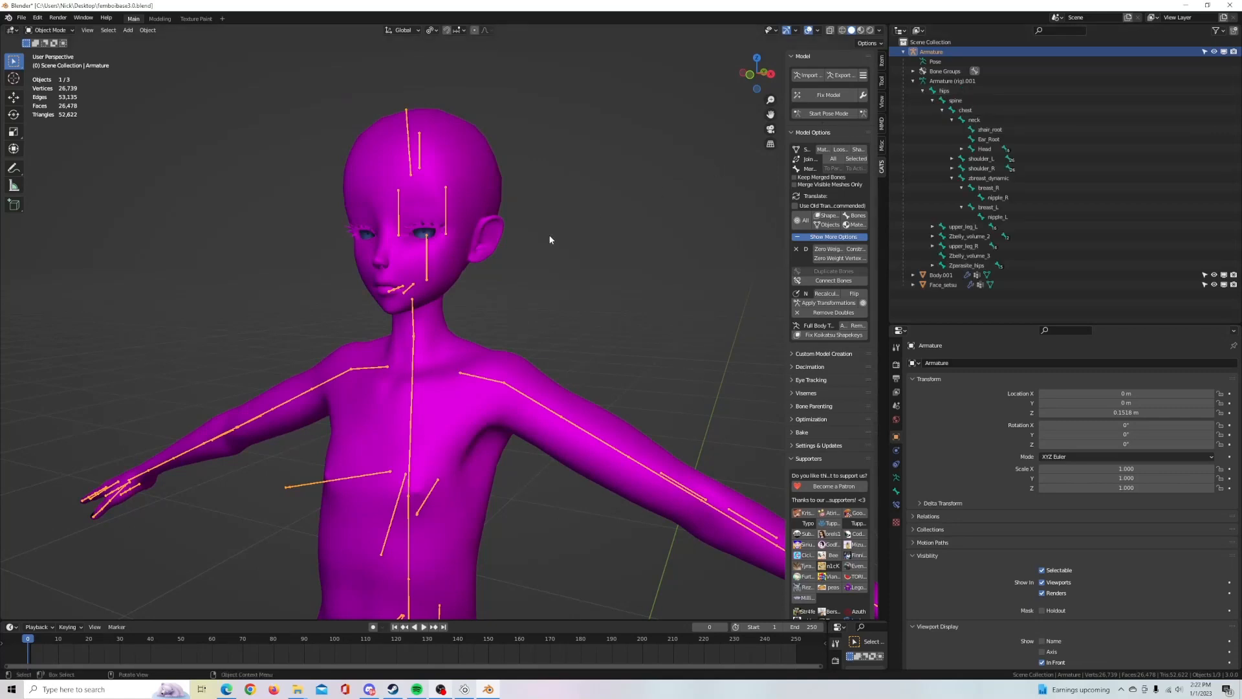
middle_drag(456, 264, 482, 283)
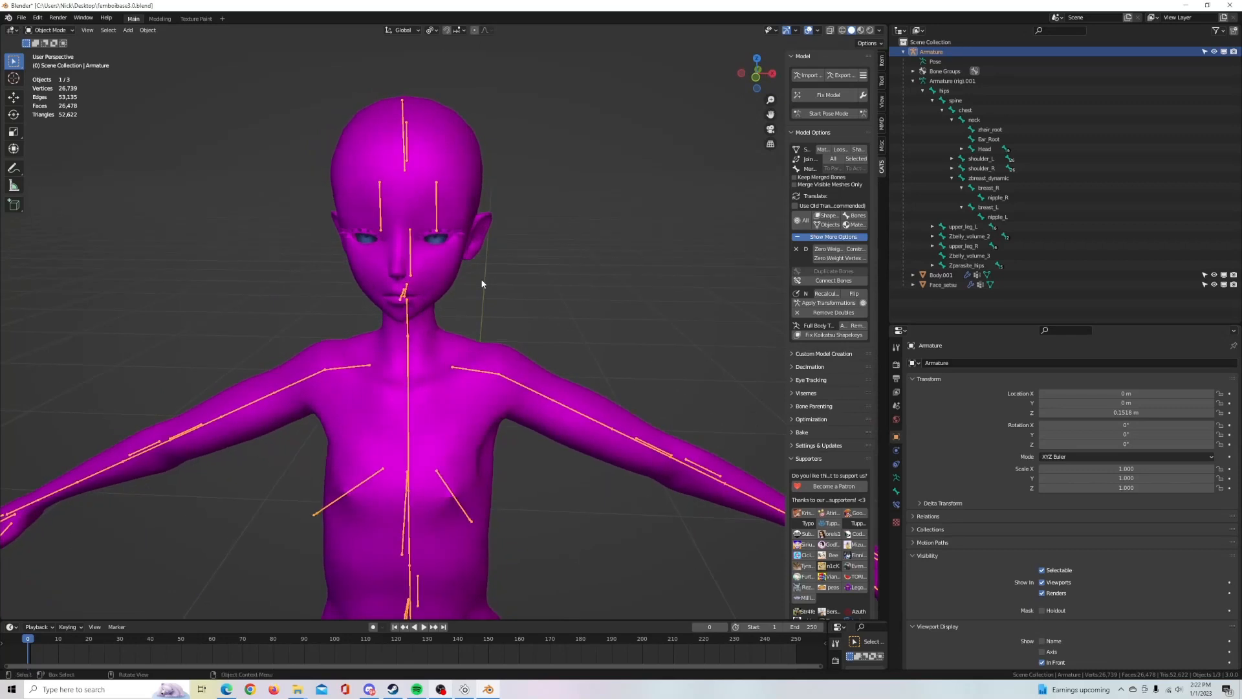
scroll(483, 277, up, 1)
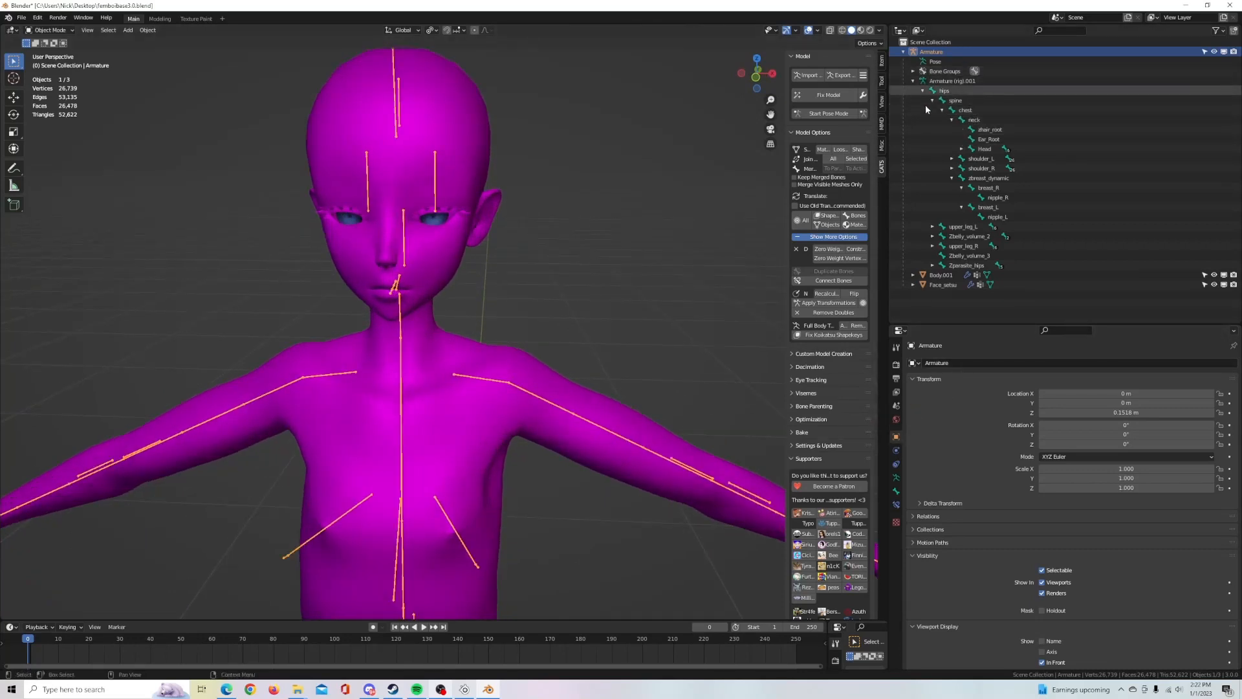
click(462, 358)
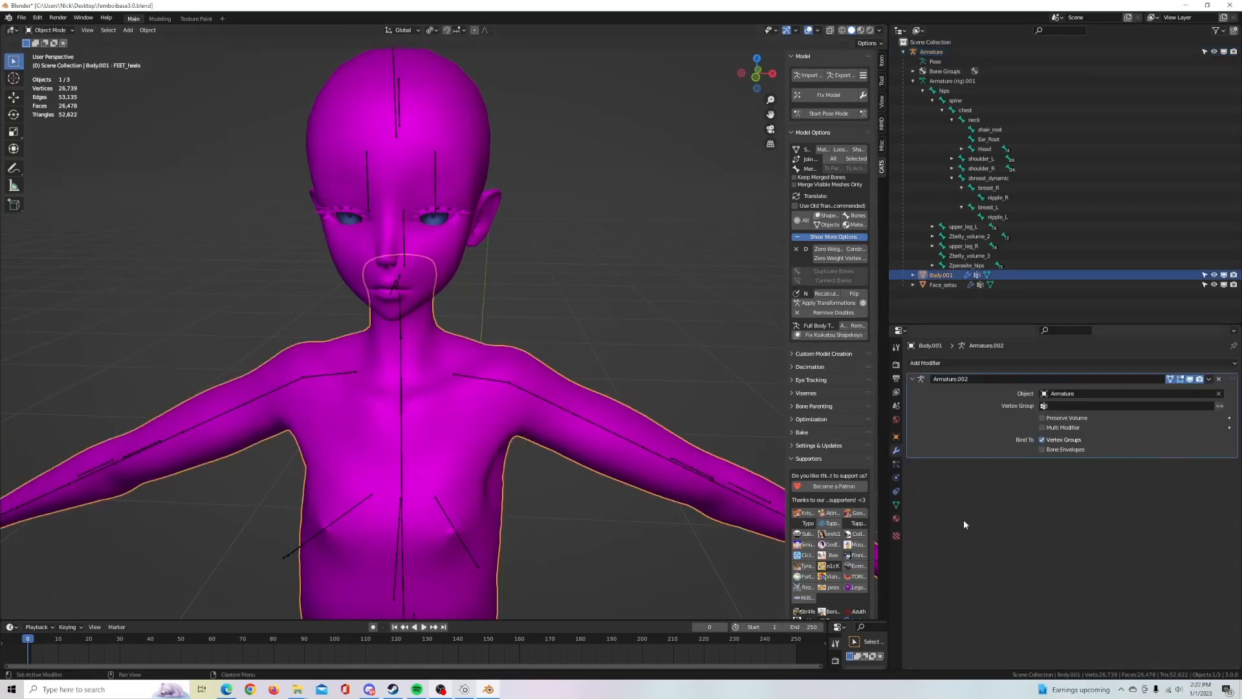
click(896, 504)
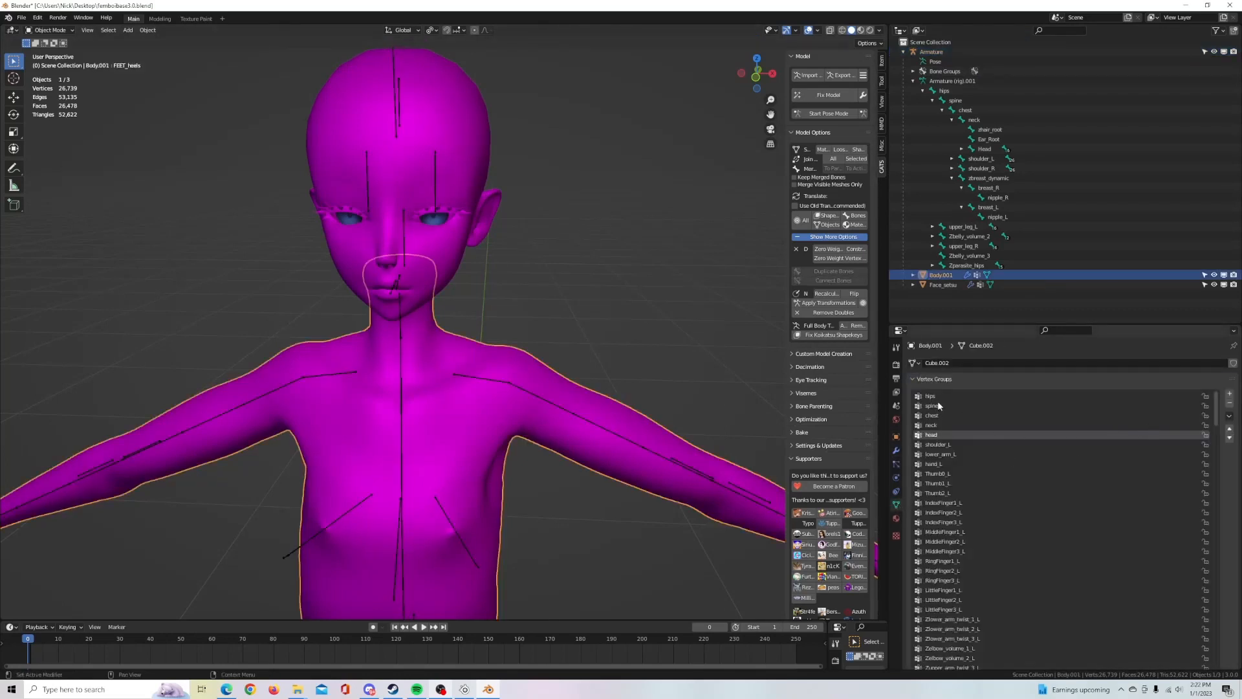
click(937, 435)
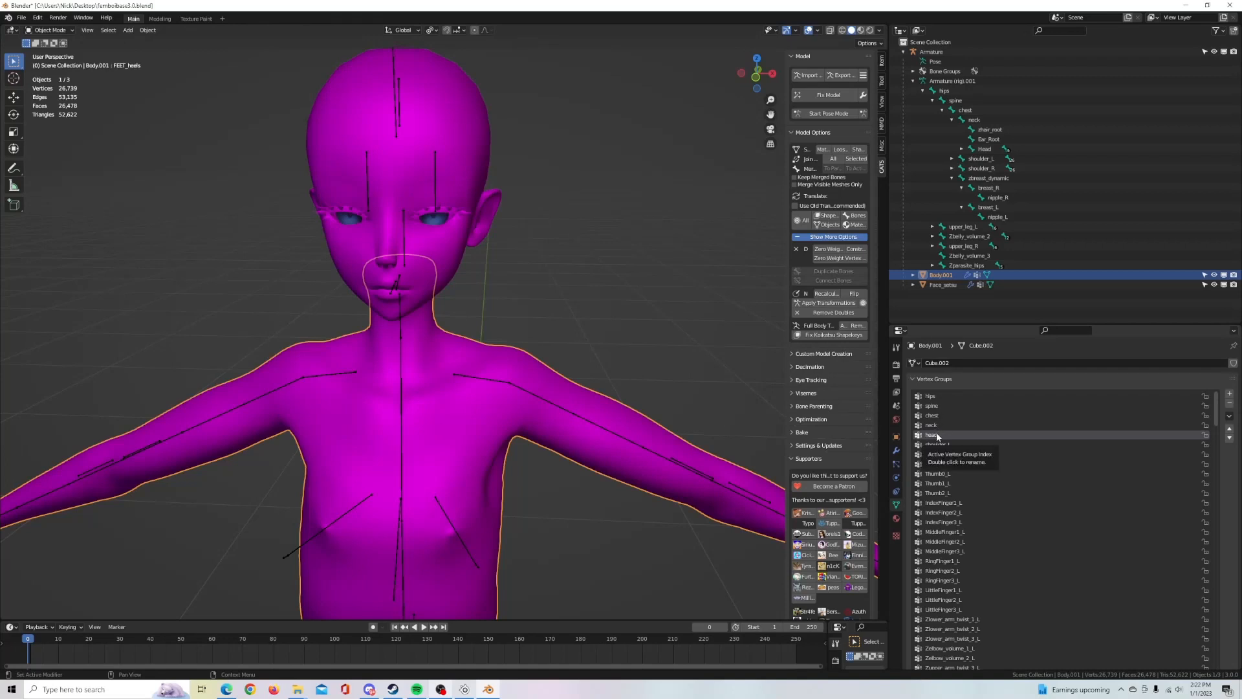
click(477, 139)
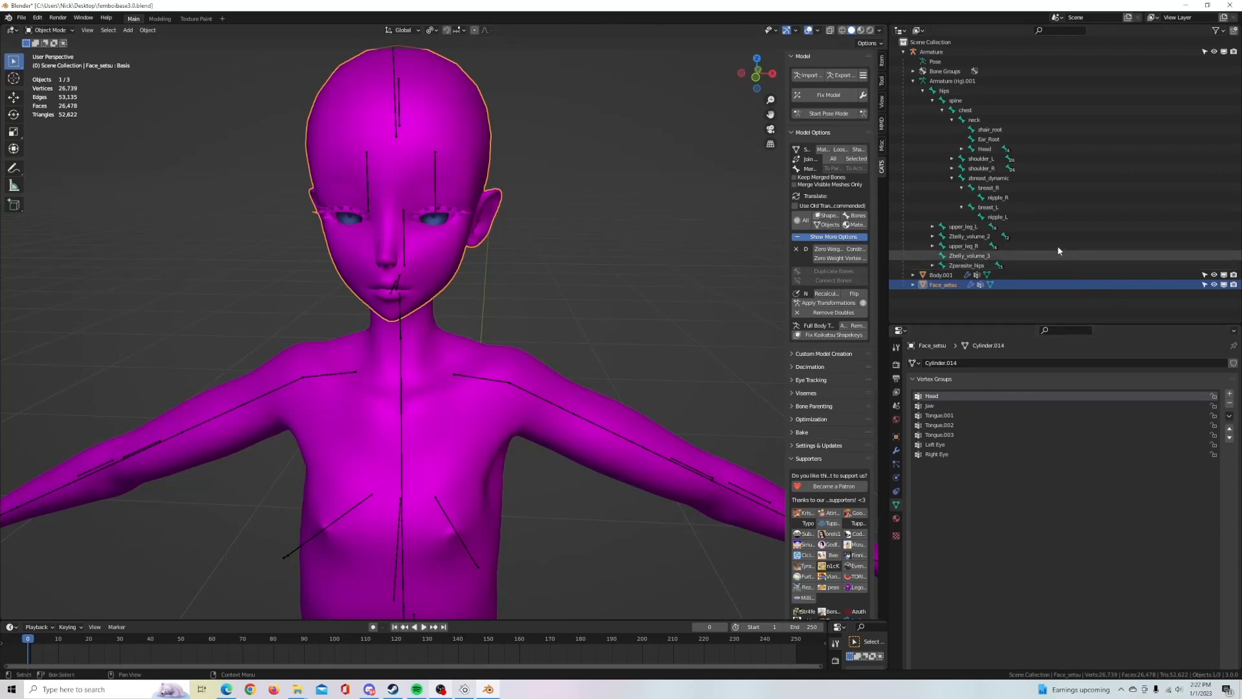
Step: Rename the armature's Head bone to head, matching the body mesh's vertex group
double_click(984, 149)
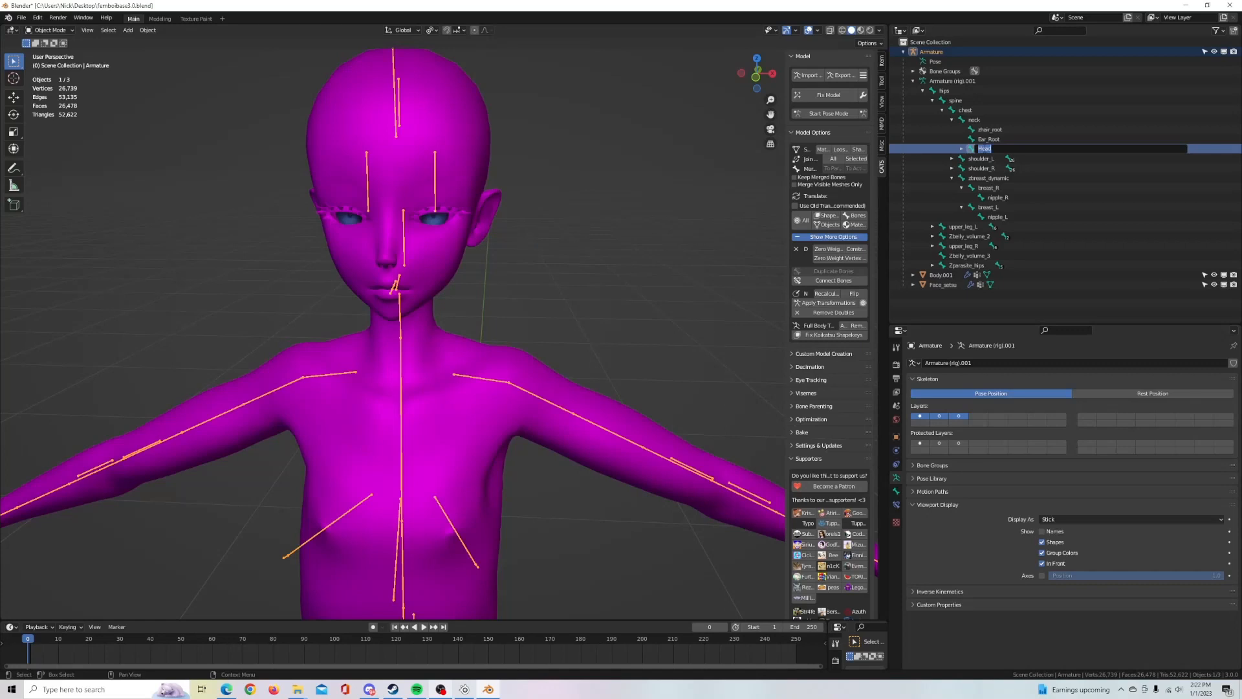
text(H)
key(Return)
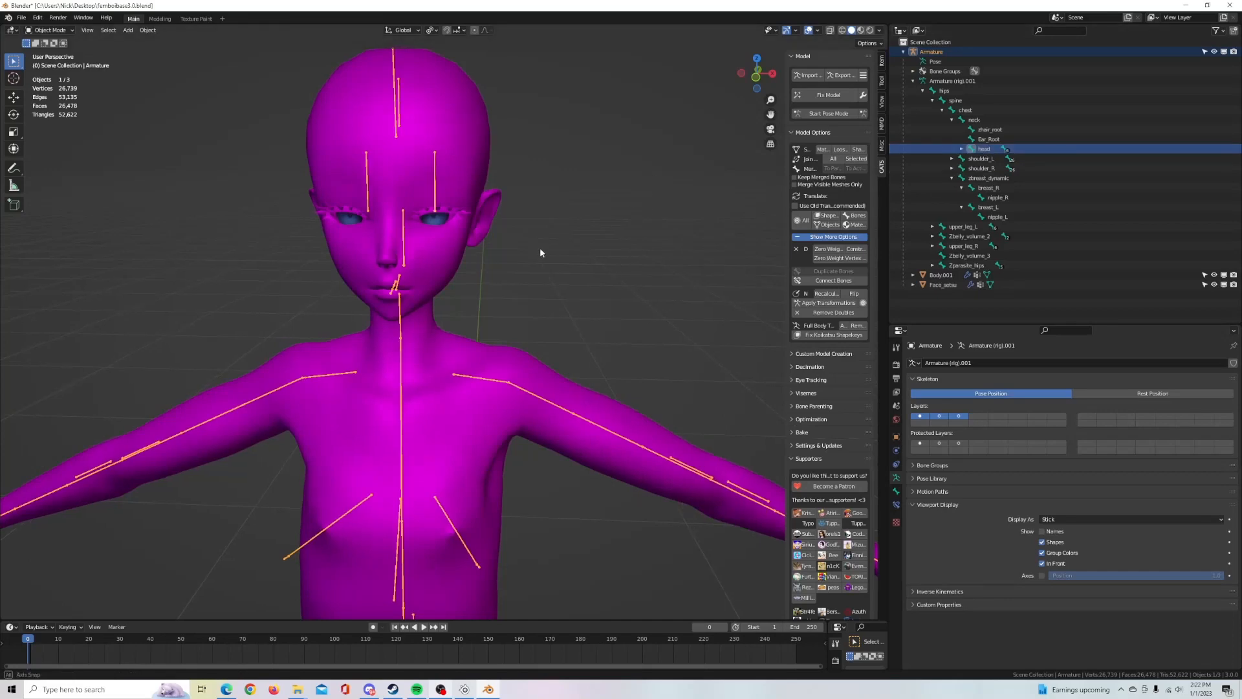
Step: Start Pose Mode and test the head bone with an X rotation of about -22° and a trackball rotation
middle_drag(539, 247, 599, 243)
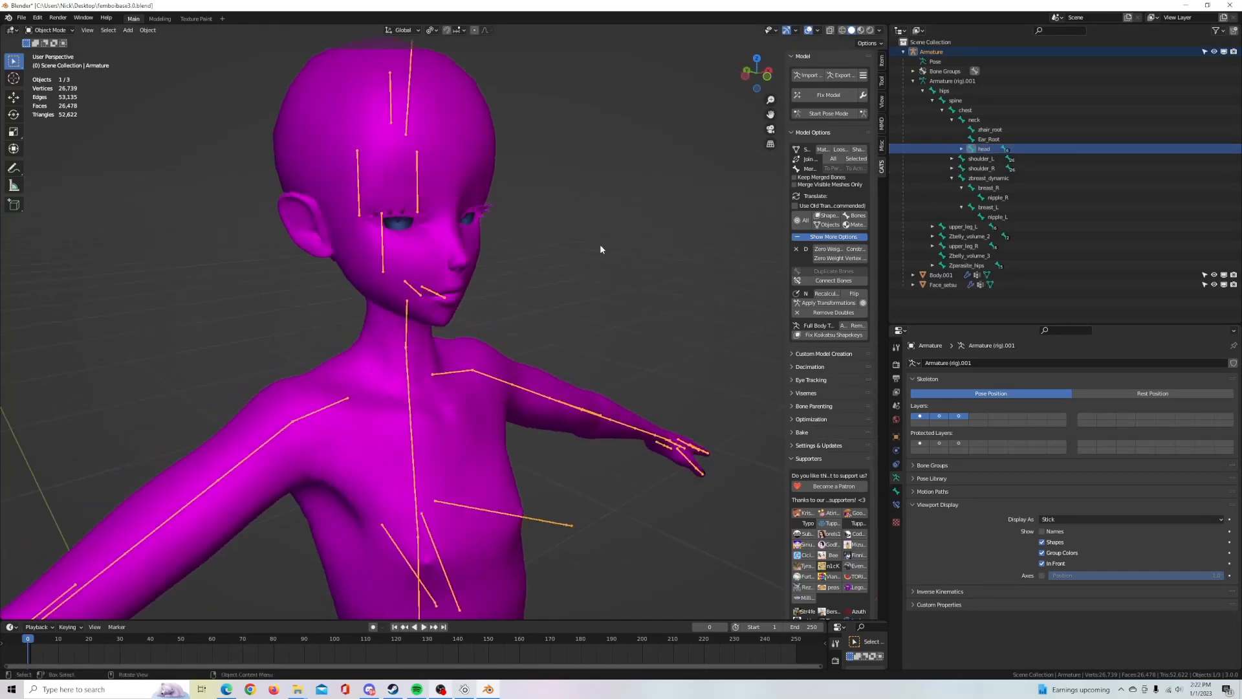
click(829, 113)
middle_drag(504, 248, 503, 254)
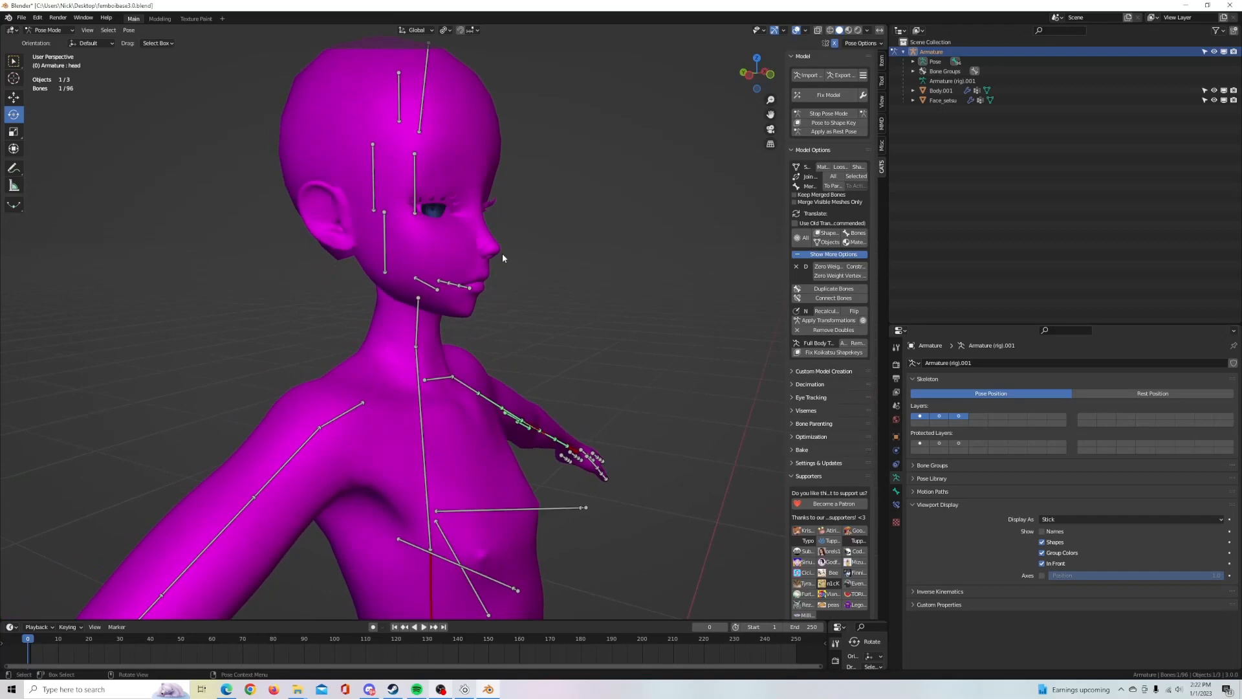
click(386, 262)
drag(411, 256, 407, 250)
scroll(466, 286, up, 5)
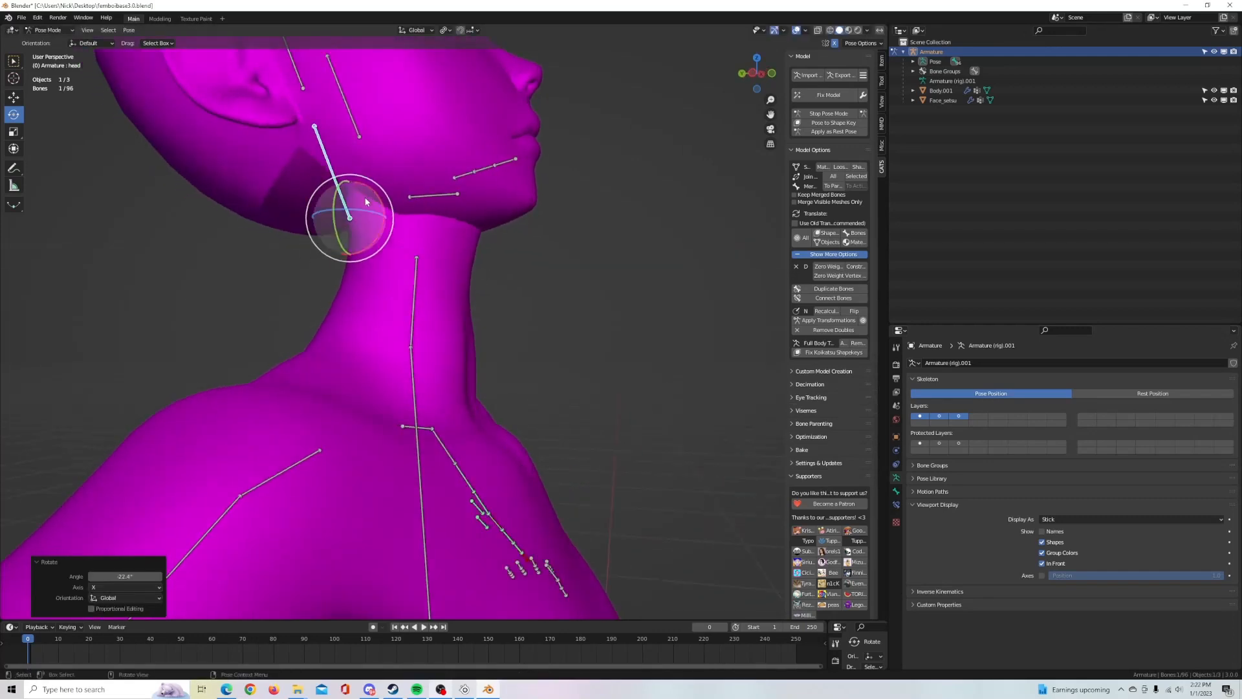
drag(365, 202, 445, 242)
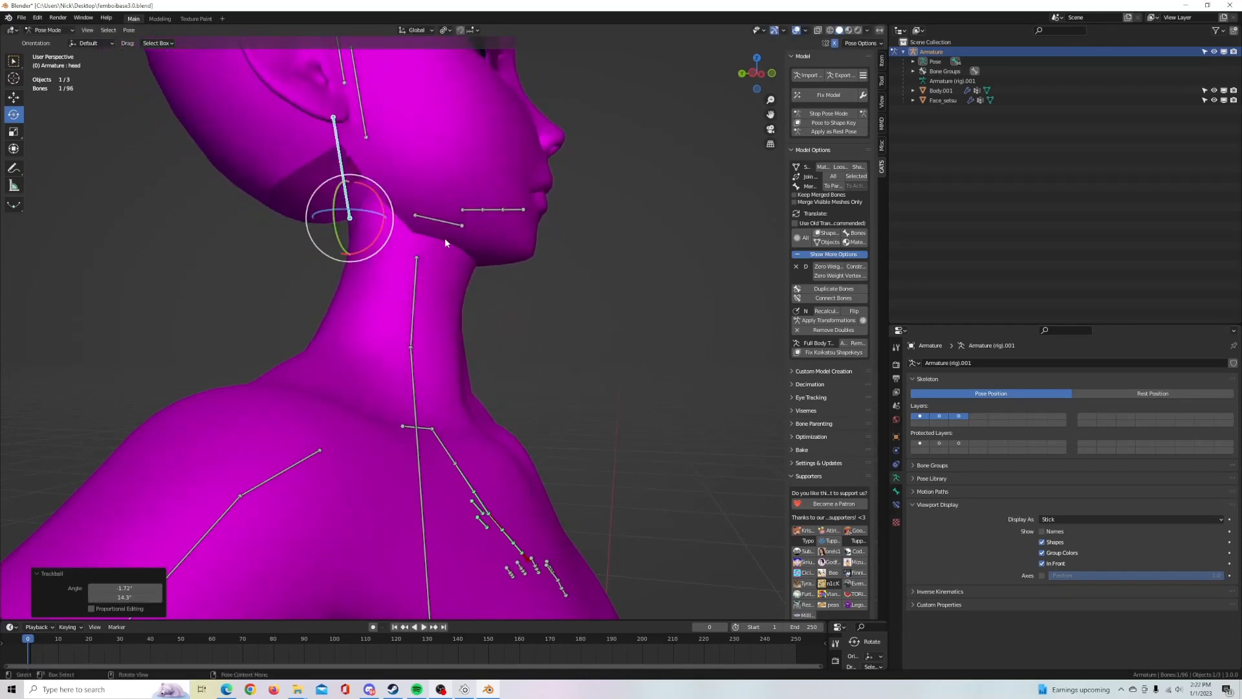
Step: Tilt the head bone far back by about 67° around X and return it by about 77° to test the neck
middle_drag(472, 259, 448, 239)
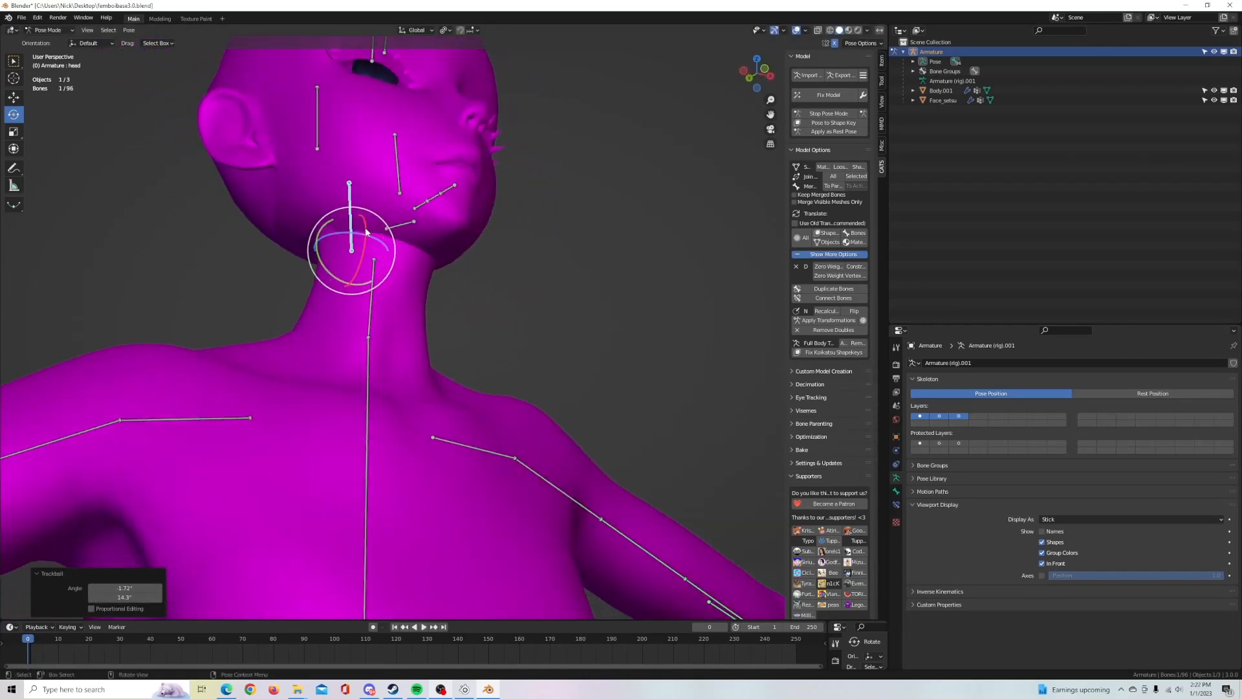
drag(367, 235, 352, 279)
click(352, 279)
middle_drag(352, 280, 476, 239)
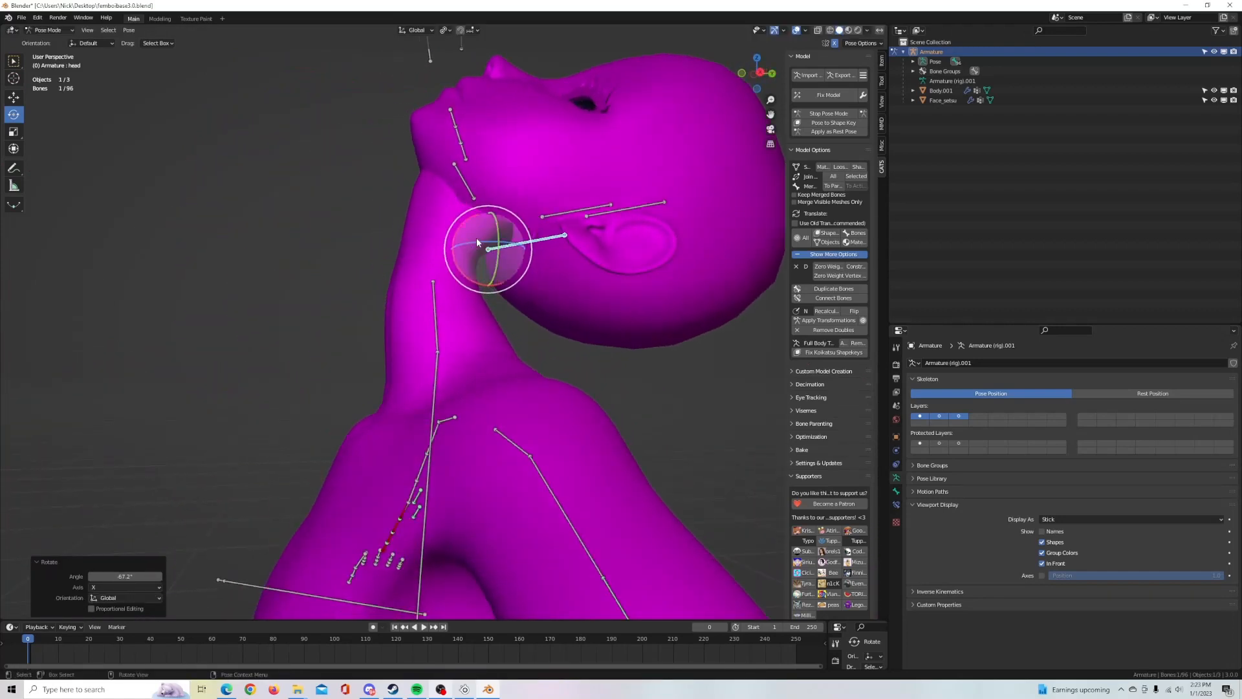
drag(466, 220, 516, 304)
middle_drag(517, 307, 564, 330)
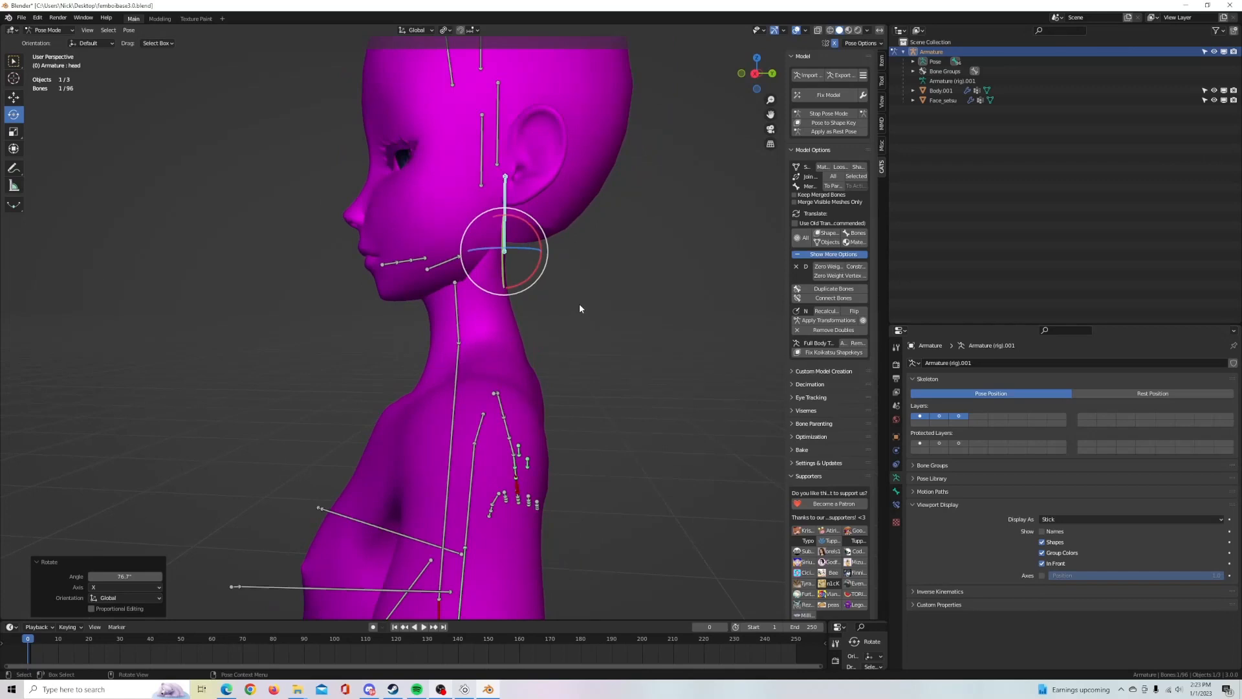
Step: Rotate the head bone about 1.5° around X, test rotating it together with the neck bone, and stop Pose Mode
shift+middle_drag(581, 300, 567, 366)
scroll(569, 363, up, 2)
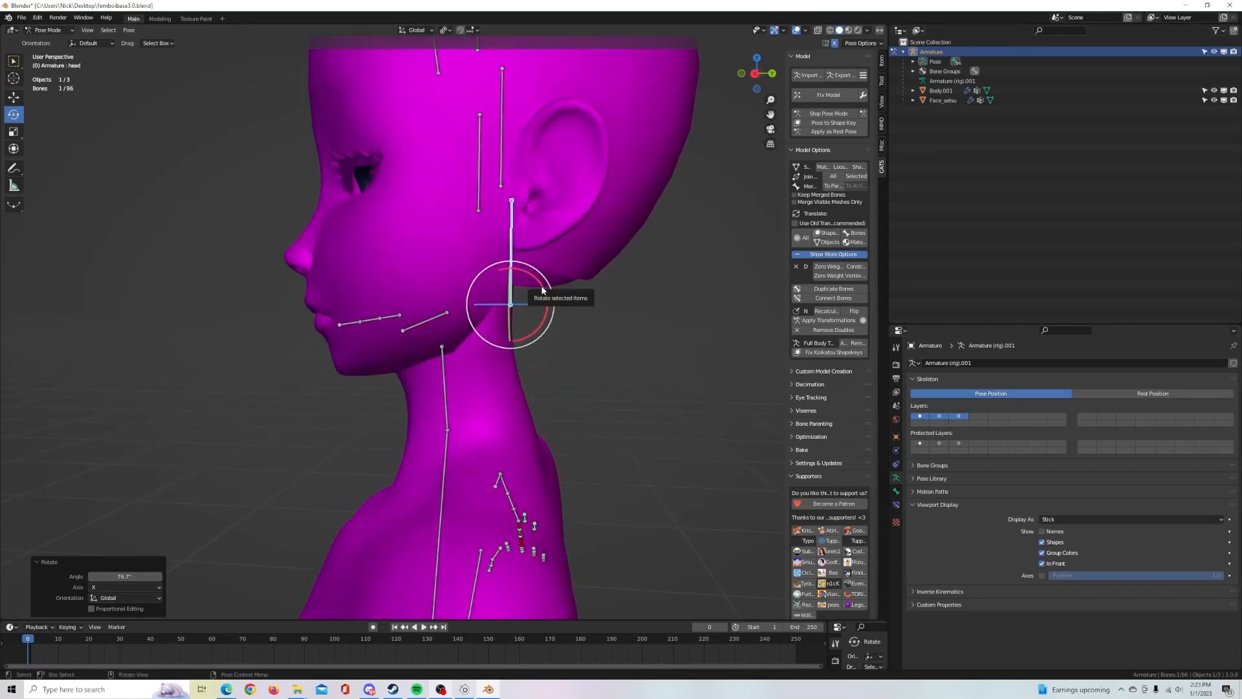
drag(542, 290, 511, 287)
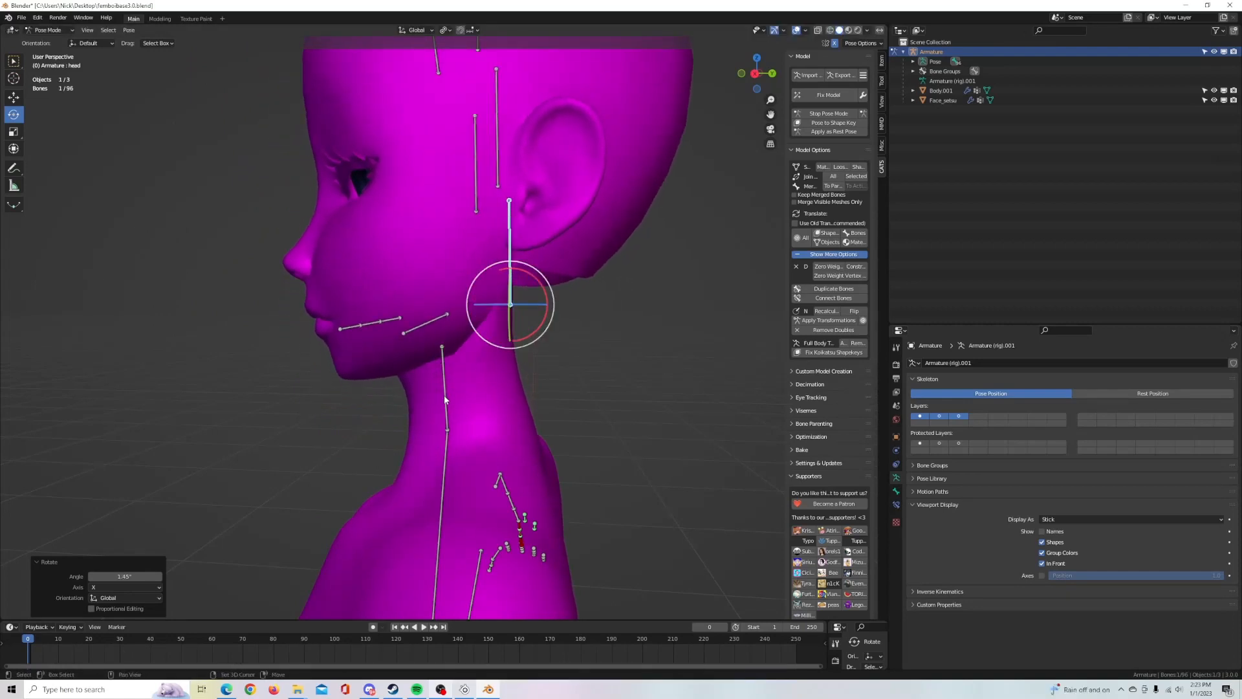
shift+click(444, 395)
mouse_move(469, 402)
mouse_down()
mouse_move(482, 418)
mouse_move(456, 396)
mouse_up()
middle_drag(523, 397, 643, 333)
click(838, 123)
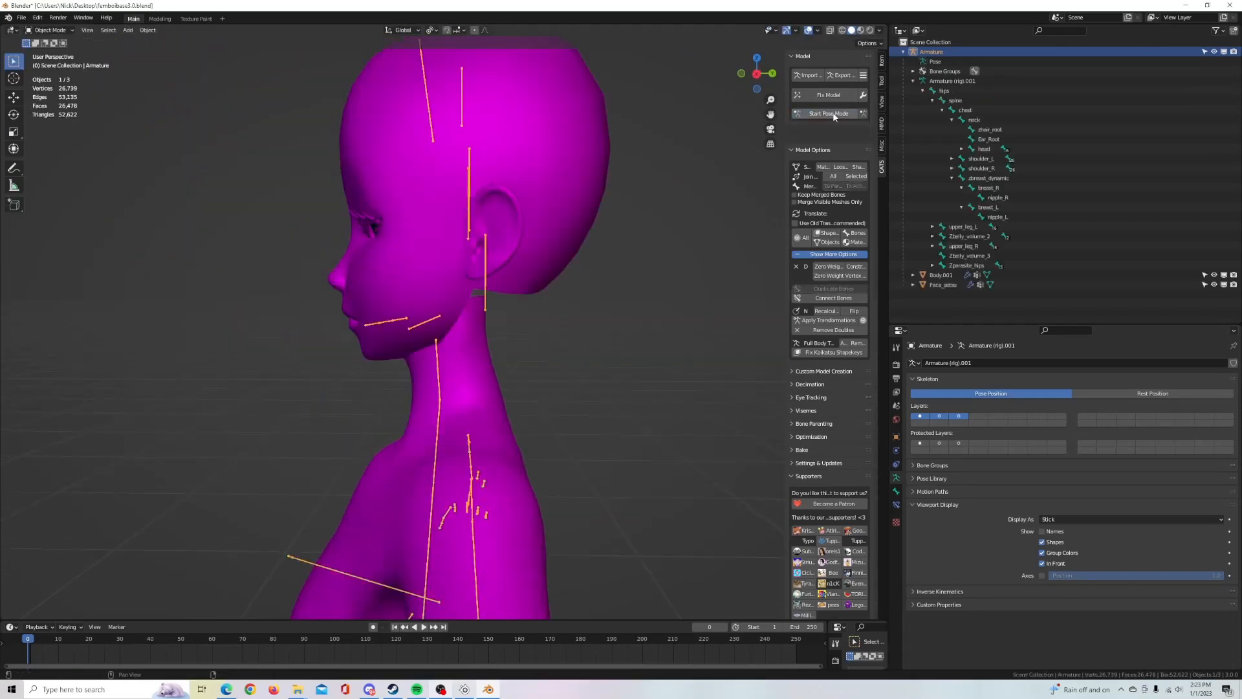
middle_drag(332, 398, 521, 378)
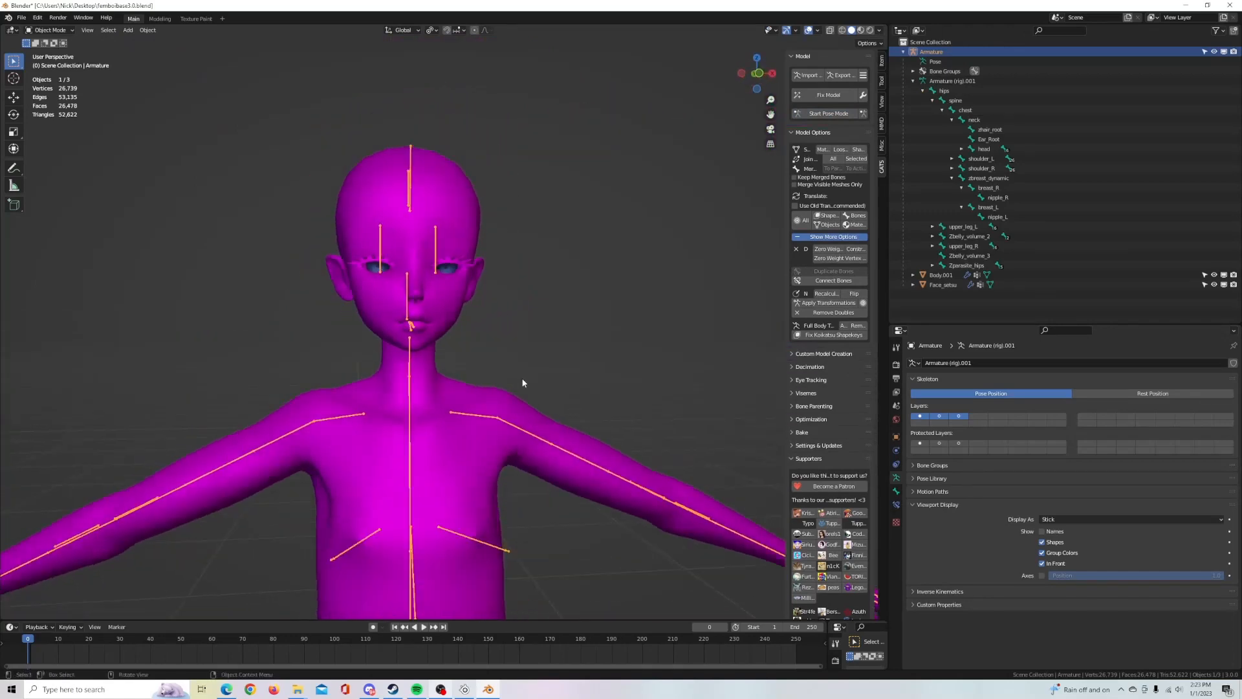
scroll(581, 376, down, 3)
scroll(579, 405, up, 2)
middle_drag(579, 405, 473, 387)
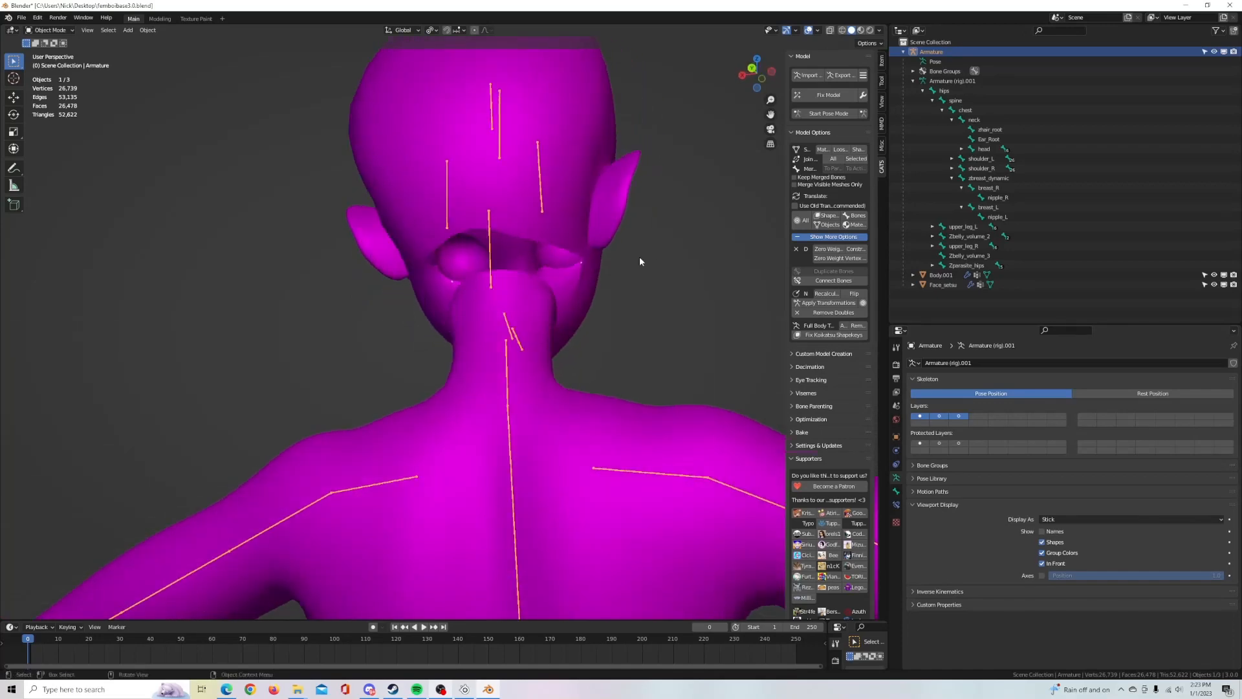
middle_drag(639, 261, 472, 346)
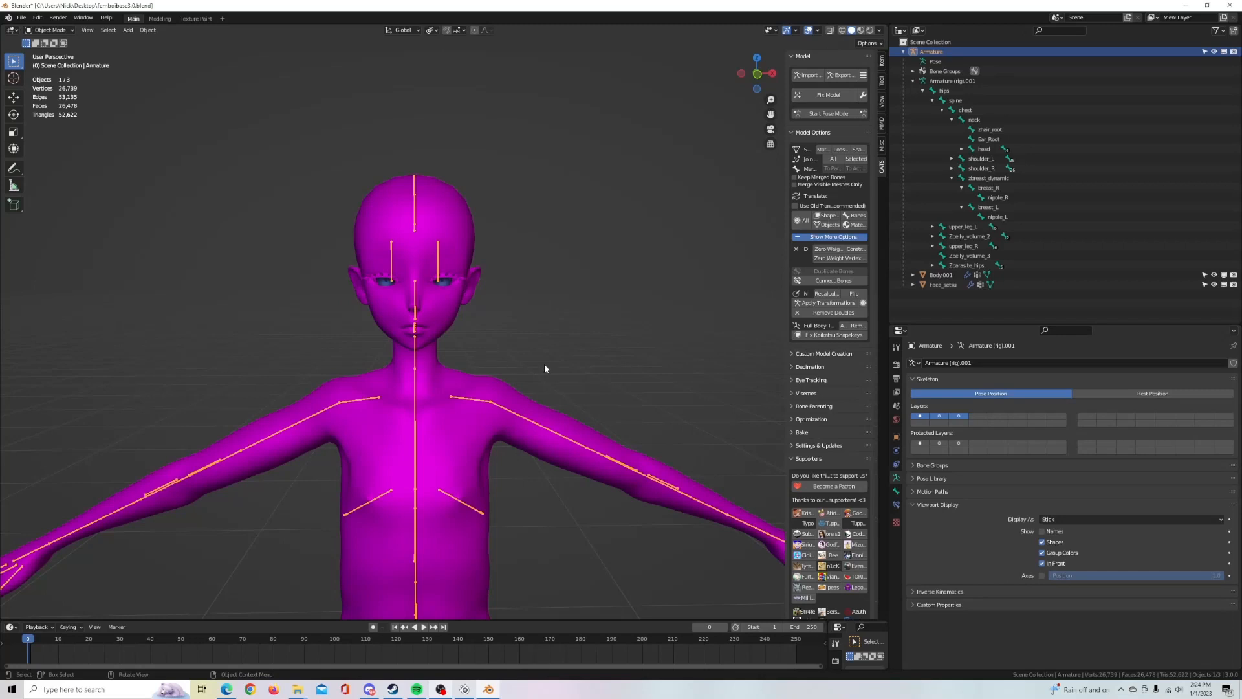
middle_drag(545, 363, 502, 410)
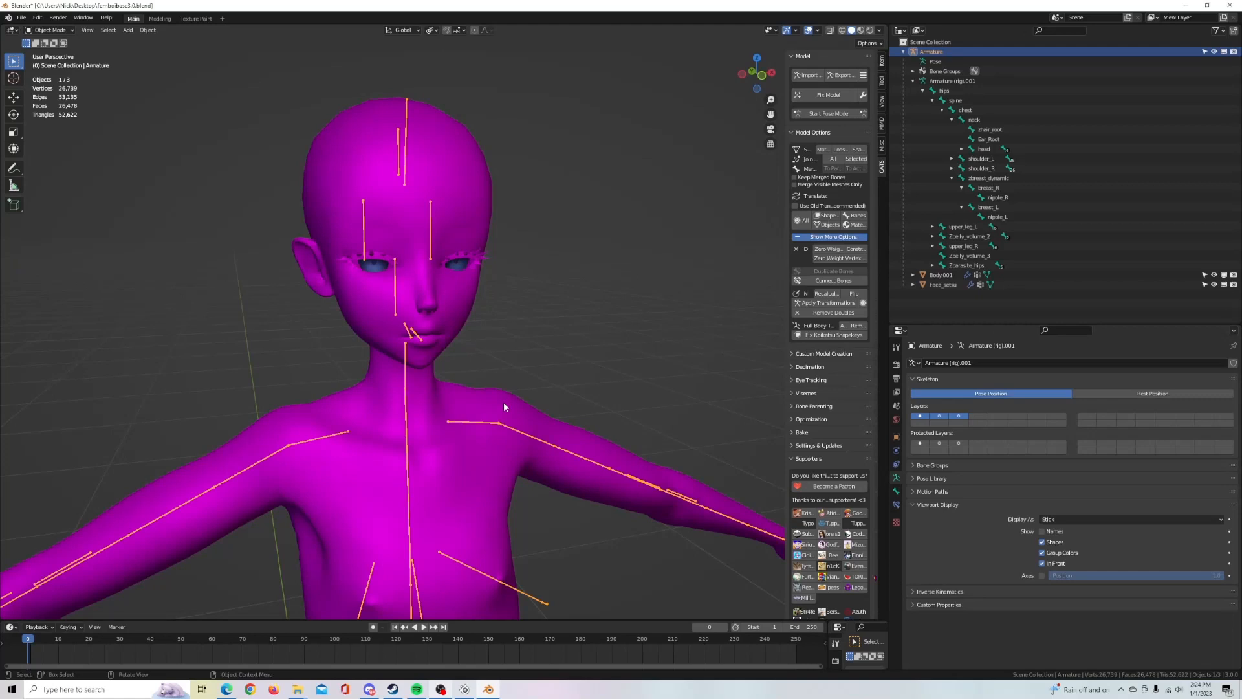
middle_drag(545, 392, 444, 394)
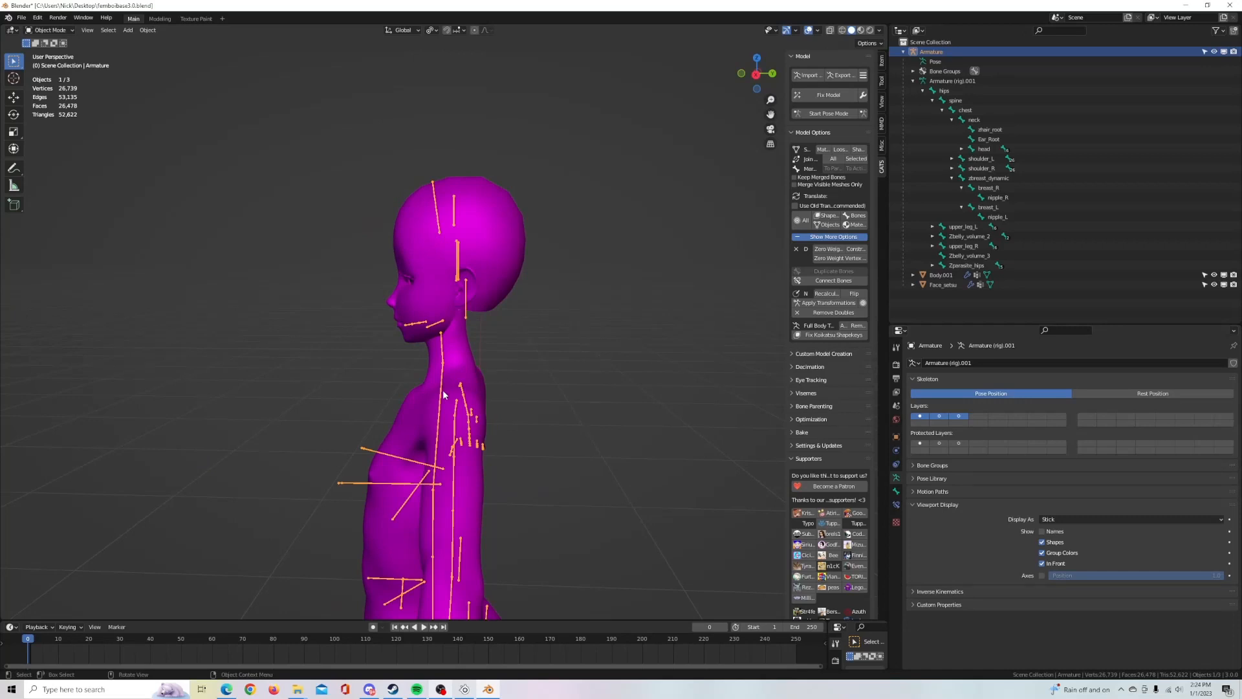
middle_drag(444, 396, 530, 401)
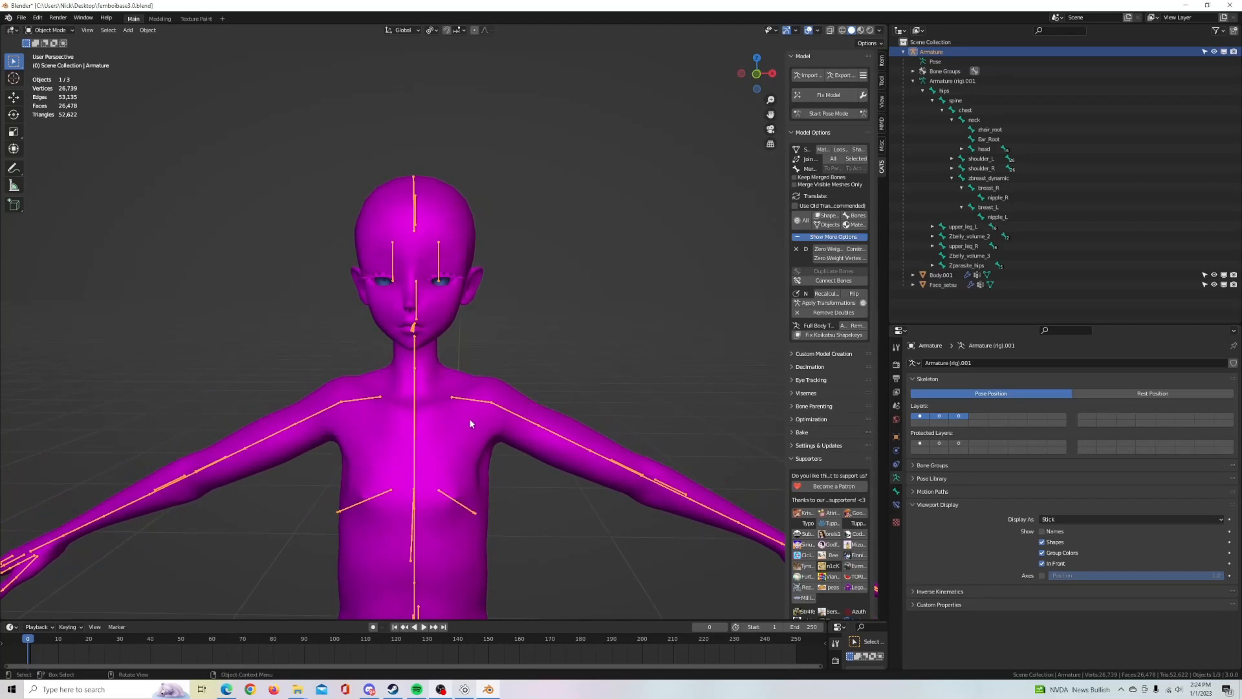
middle_drag(468, 419, 507, 421)
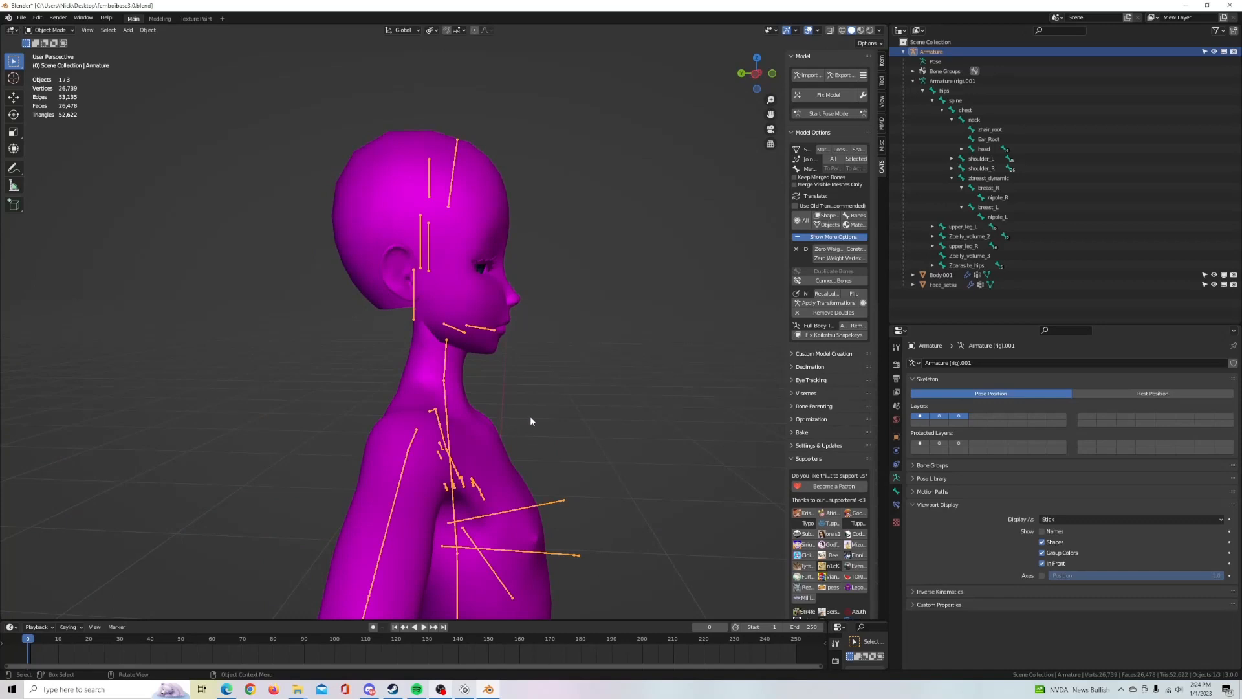
middle_drag(568, 421, 462, 418)
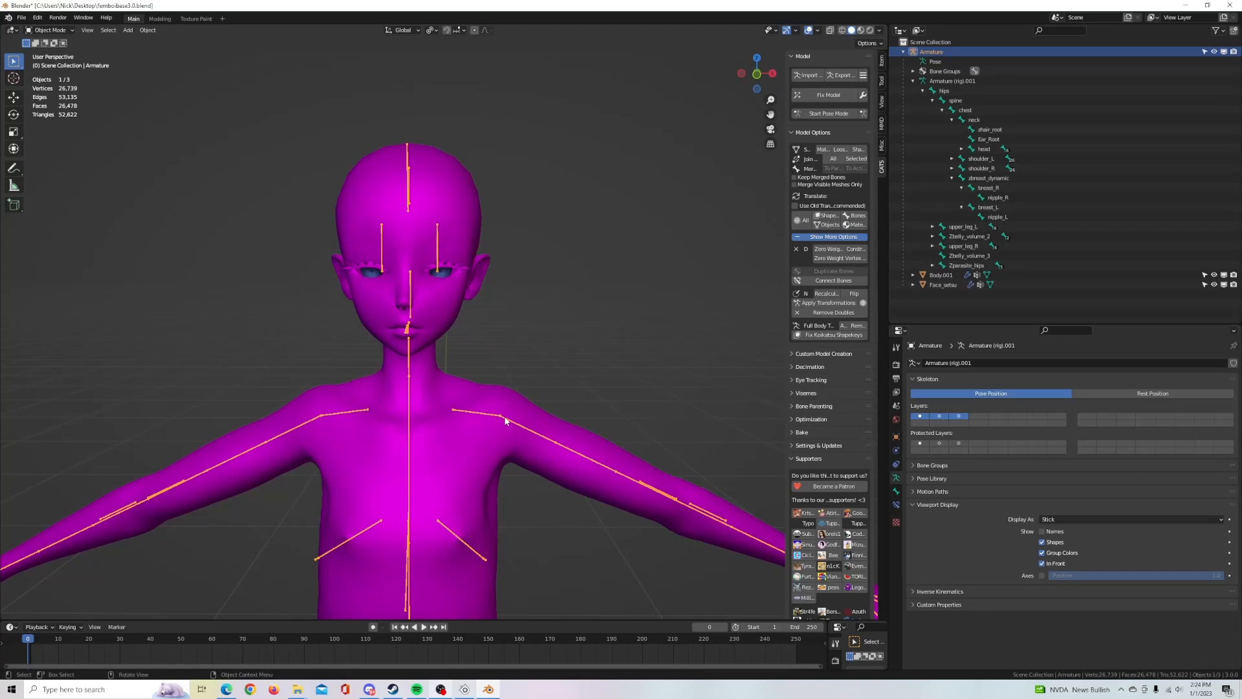